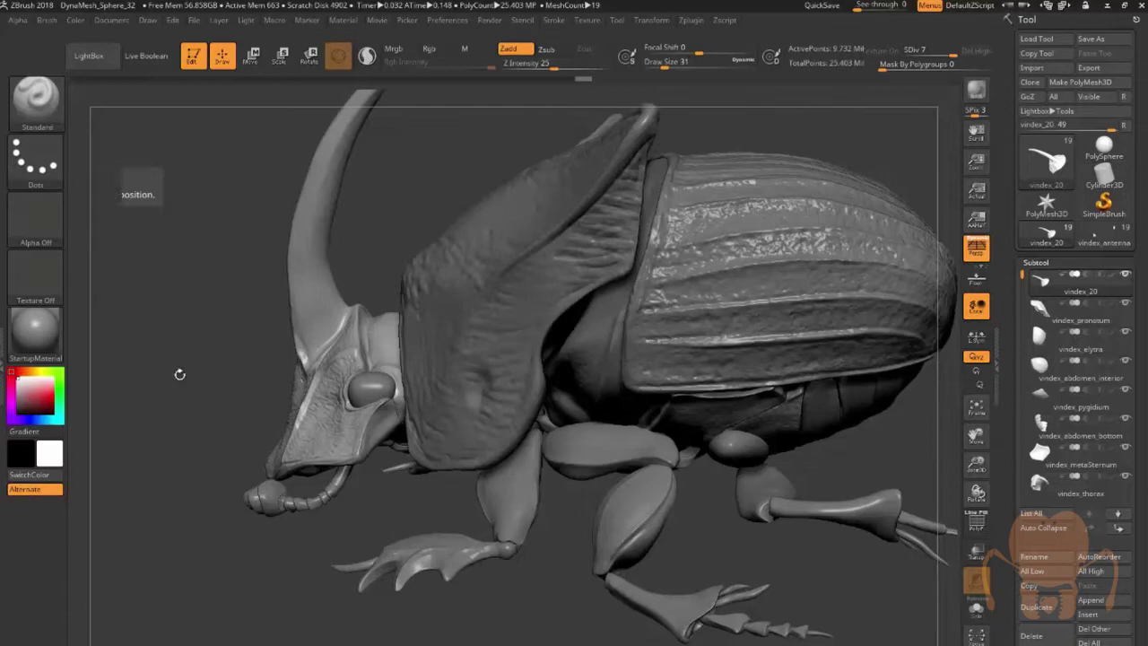
# Examine the beetle's head close up from the side, around the horn base, the eye and the front of the pronotum
pyautogui.moveTo(184, 376)
pyautogui.mouseDown()
pyautogui.moveTo(223, 368)
pyautogui.moveTo(175, 373)
pyautogui.mouseUp()
pyautogui.moveTo(976, 436); pyautogui.dragTo(1076, 480)
pyautogui.moveTo(978, 436); pyautogui.dragTo(936, 402)
pyautogui.moveTo(975, 465); pyautogui.dragTo(978, 498)
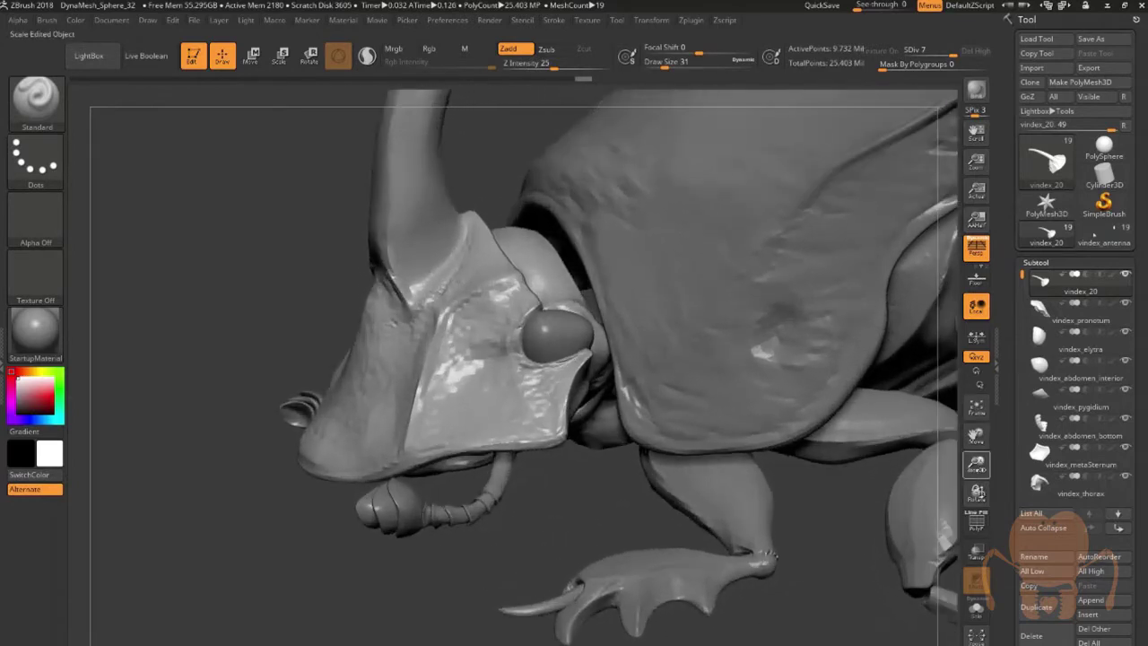
pyautogui.moveTo(981, 438); pyautogui.dragTo(933, 543)
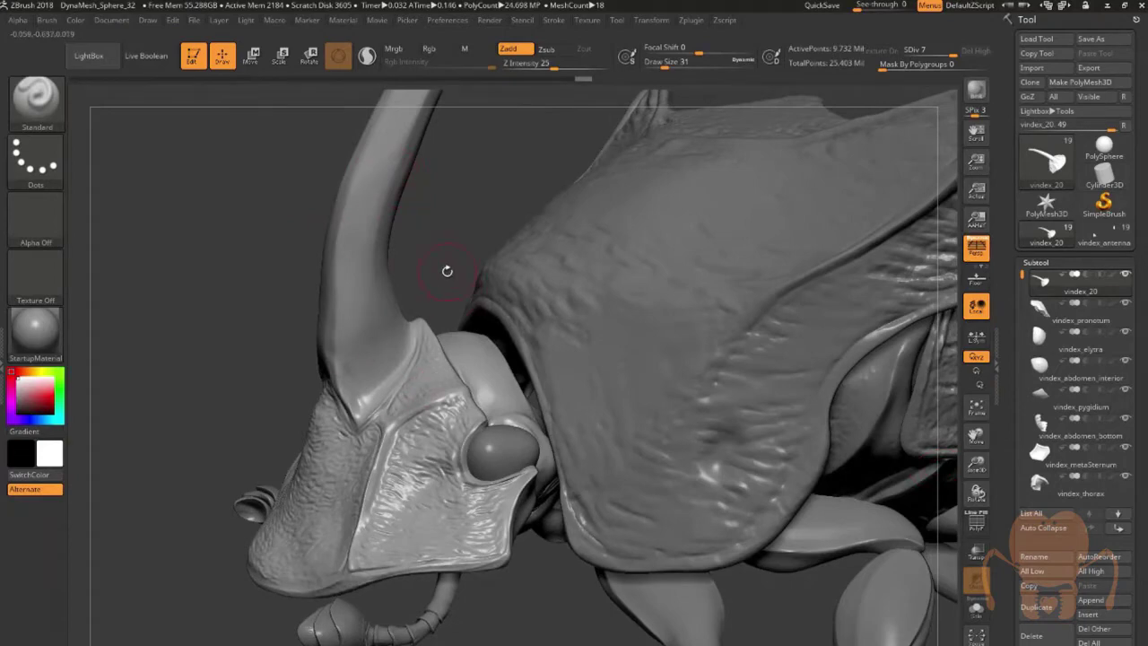
pyautogui.moveTo(446, 270); pyautogui.dragTo(430, 325)
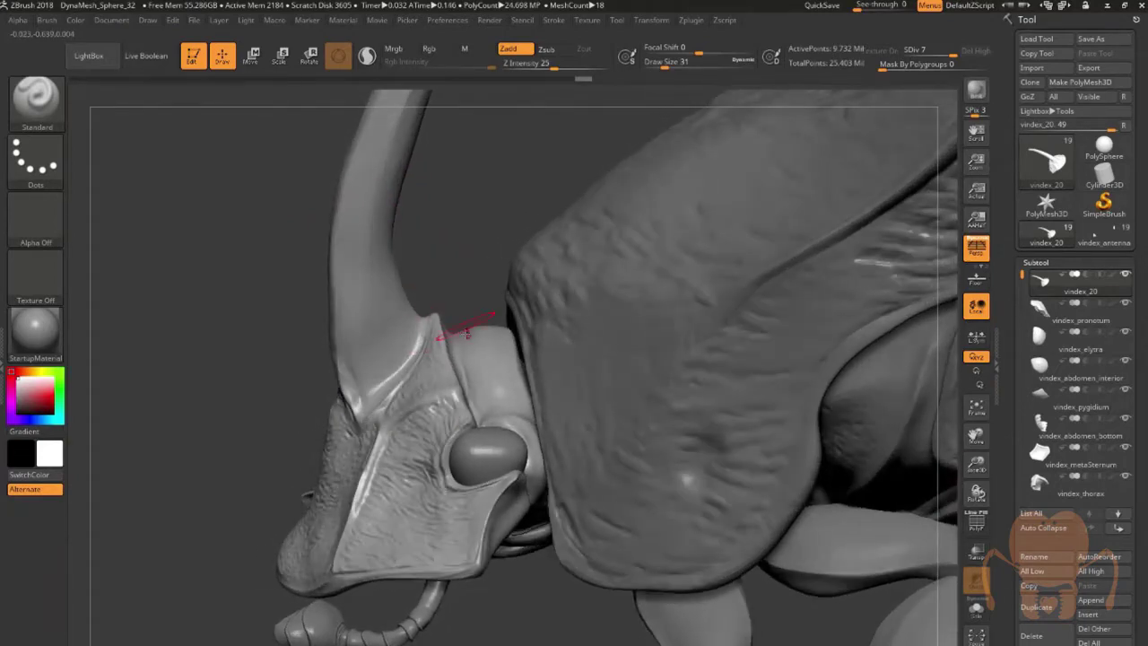
pyautogui.moveTo(537, 609); pyautogui.dragTo(549, 621)
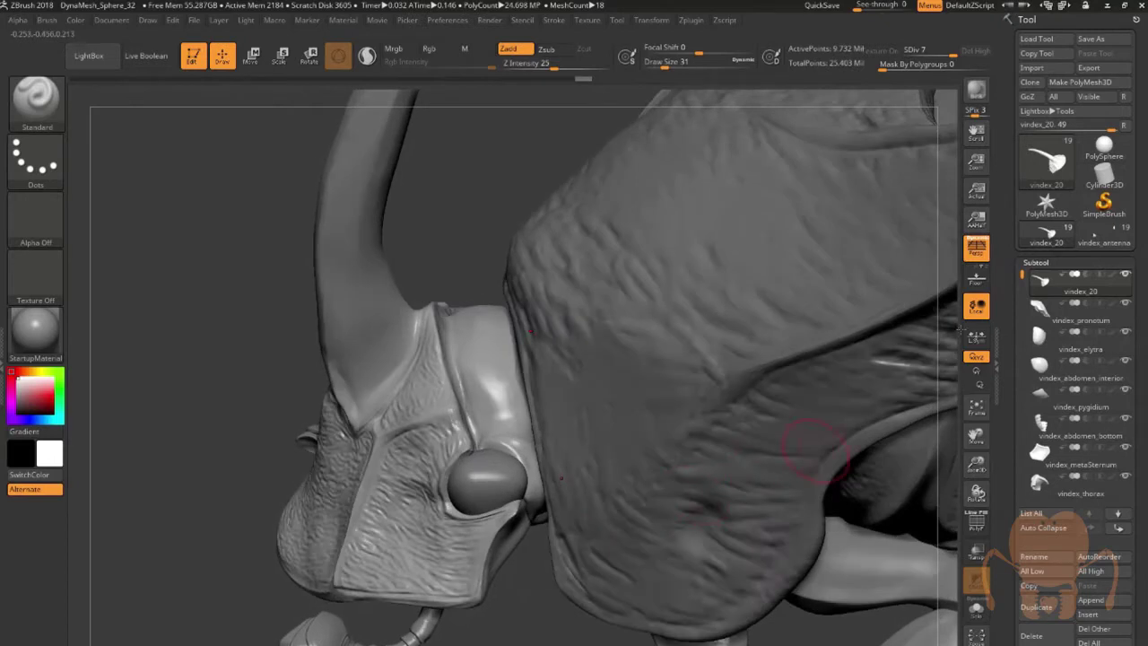
# Switch to the vindex_antenna version of the beetle and inspect its head and eye from the side and below
pyautogui.click(1103, 229)
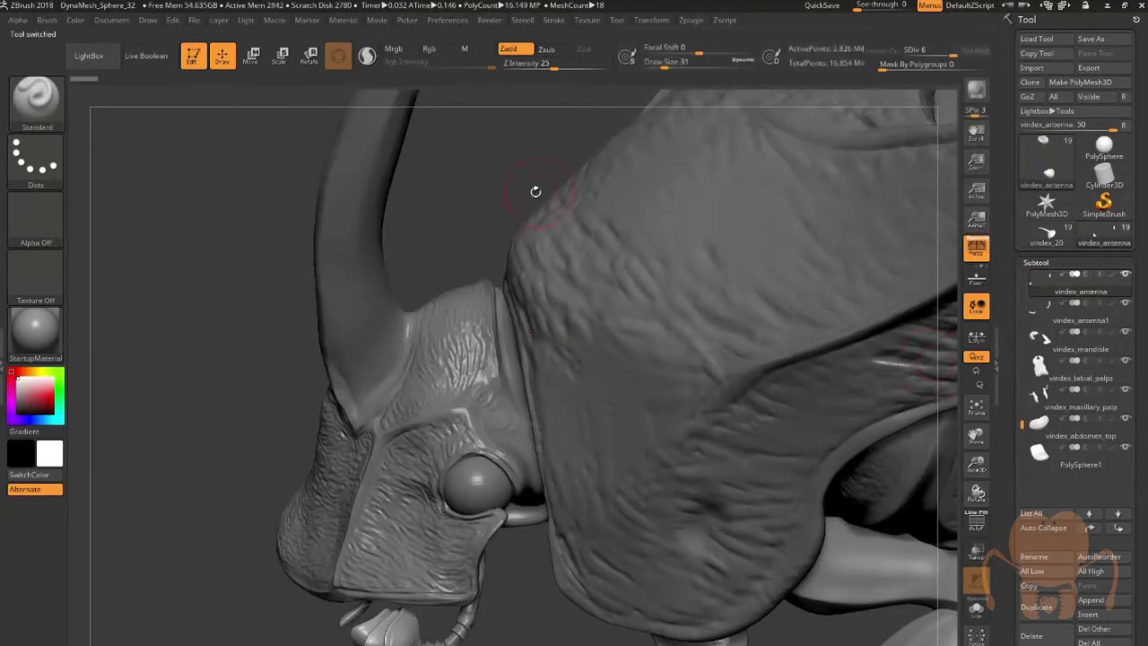
pyautogui.moveTo(498, 186)
pyautogui.mouseDown()
pyautogui.moveTo(479, 192)
pyautogui.moveTo(413, 288)
pyautogui.mouseUp()
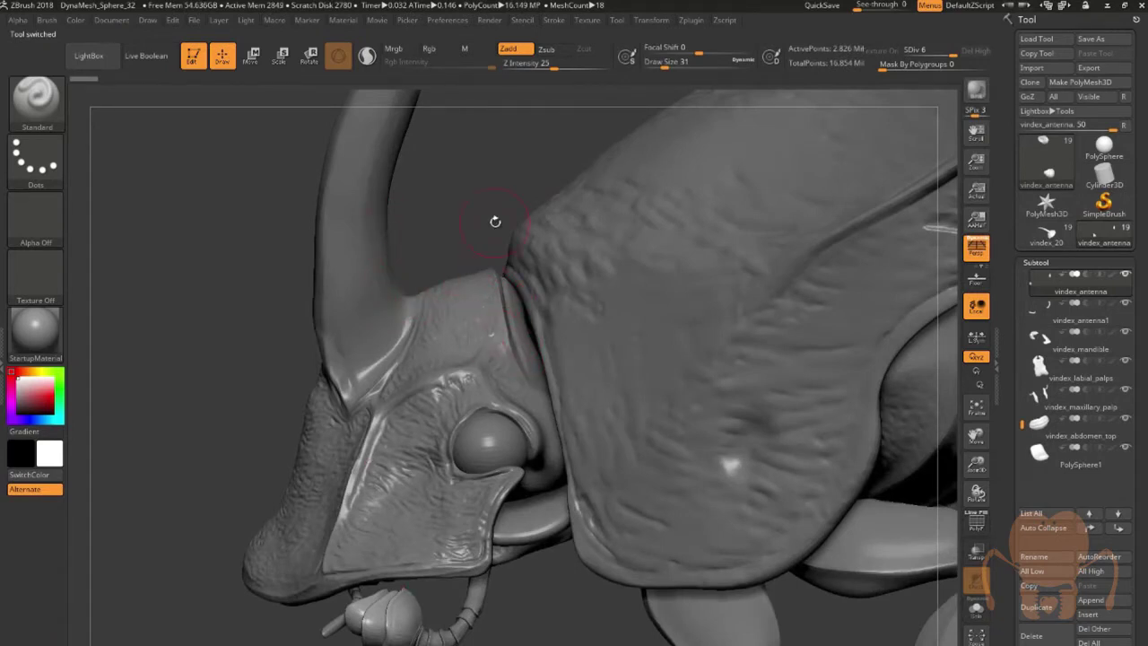
pyautogui.moveTo(495, 220); pyautogui.dragTo(436, 359)
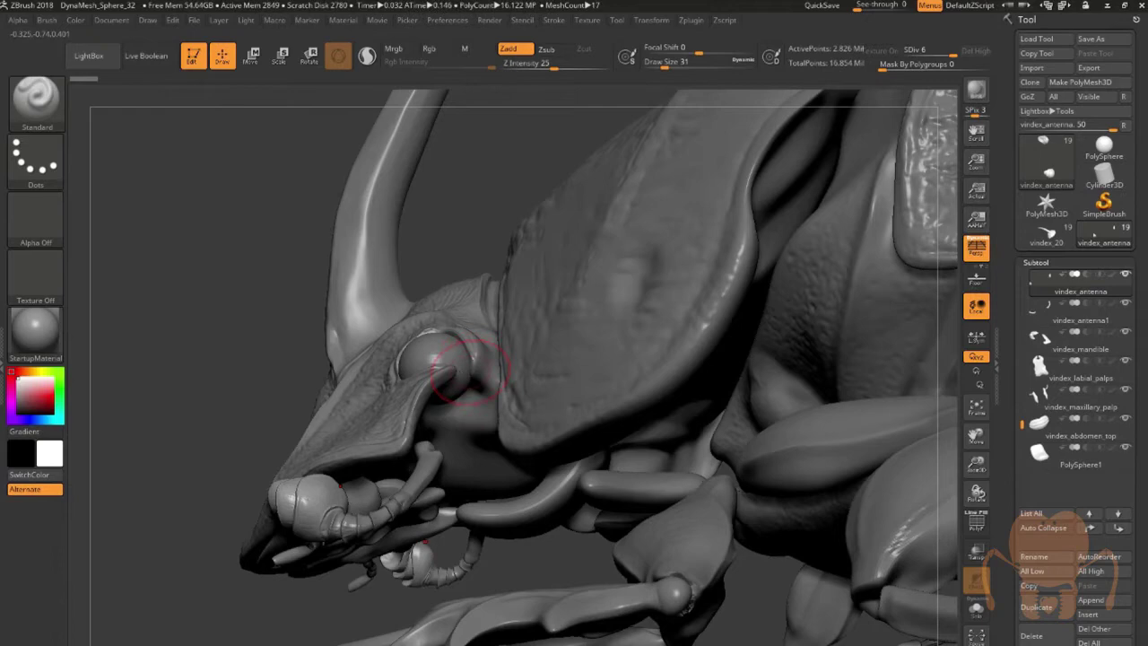
pyautogui.moveTo(465, 222); pyautogui.dragTo(413, 384)
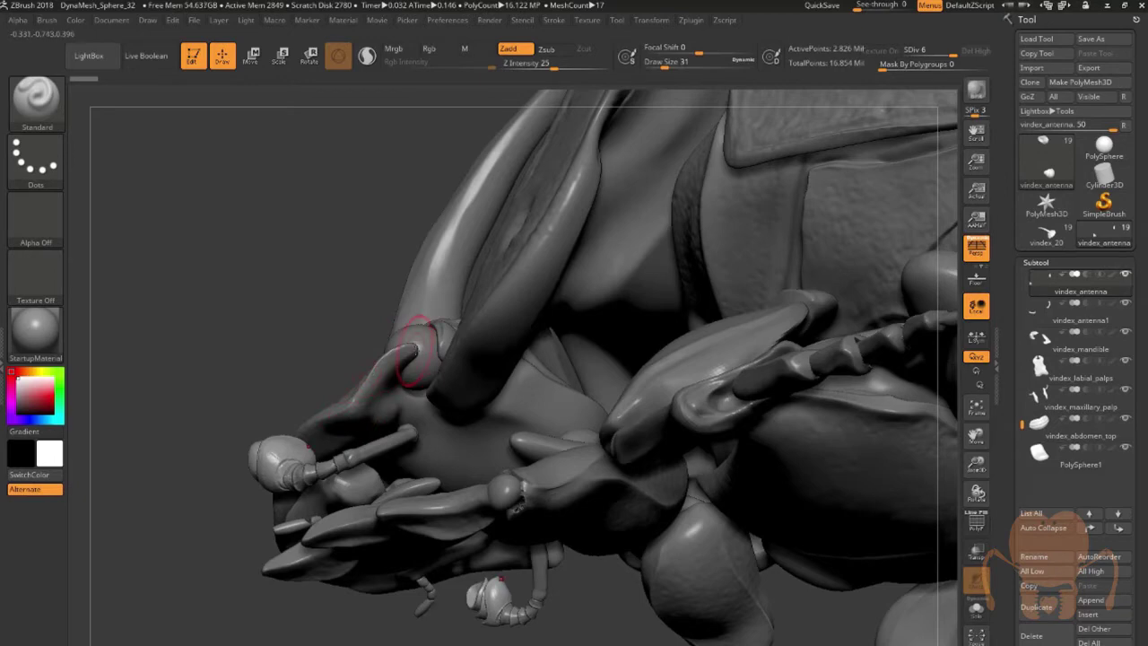
pyautogui.moveTo(345, 394); pyautogui.dragTo(343, 381)
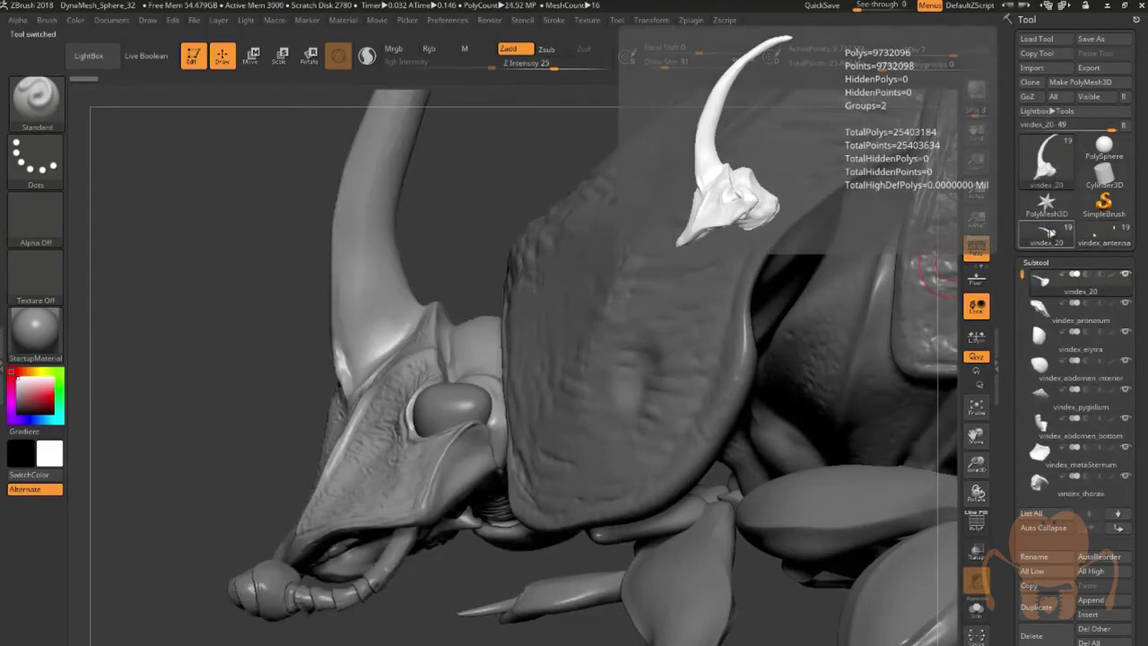
# Switch back to the vindex_20 version and inspect the reworked eye, surrounding head plates and neck from the side and below
pyautogui.click(1047, 234)
pyautogui.moveTo(489, 219); pyautogui.dragTo(417, 268)
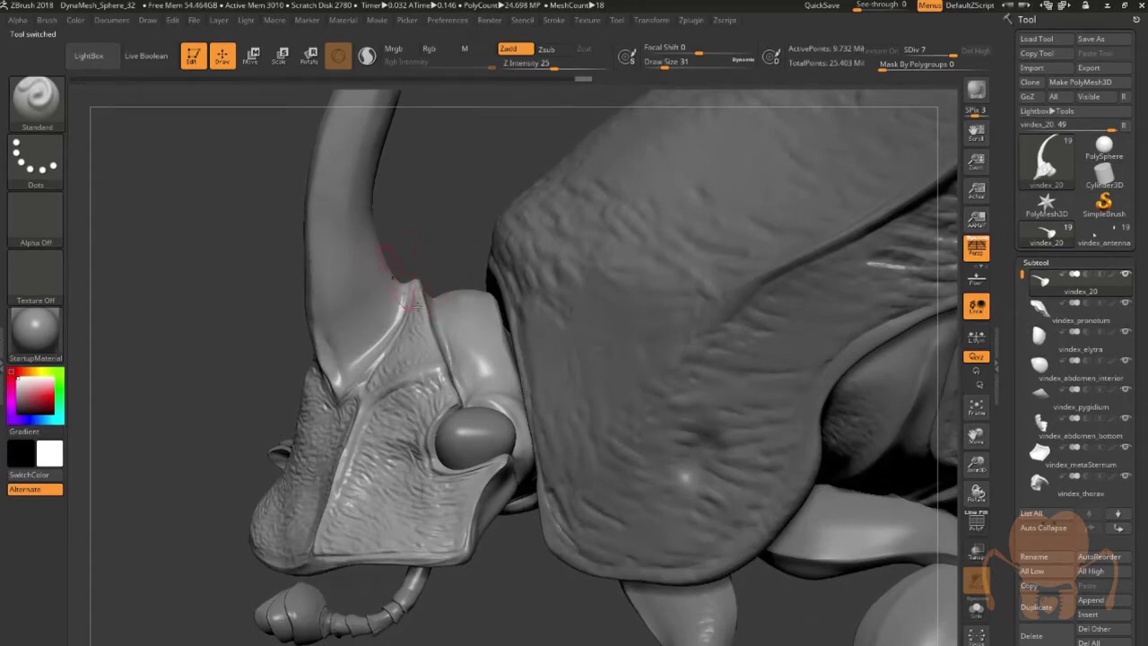
pyautogui.moveTo(449, 242)
pyautogui.mouseDown(button='right')
pyautogui.moveTo(426, 264)
pyautogui.moveTo(432, 233)
pyautogui.moveTo(474, 326)
pyautogui.moveTo(457, 371)
pyautogui.mouseUp(button='right')
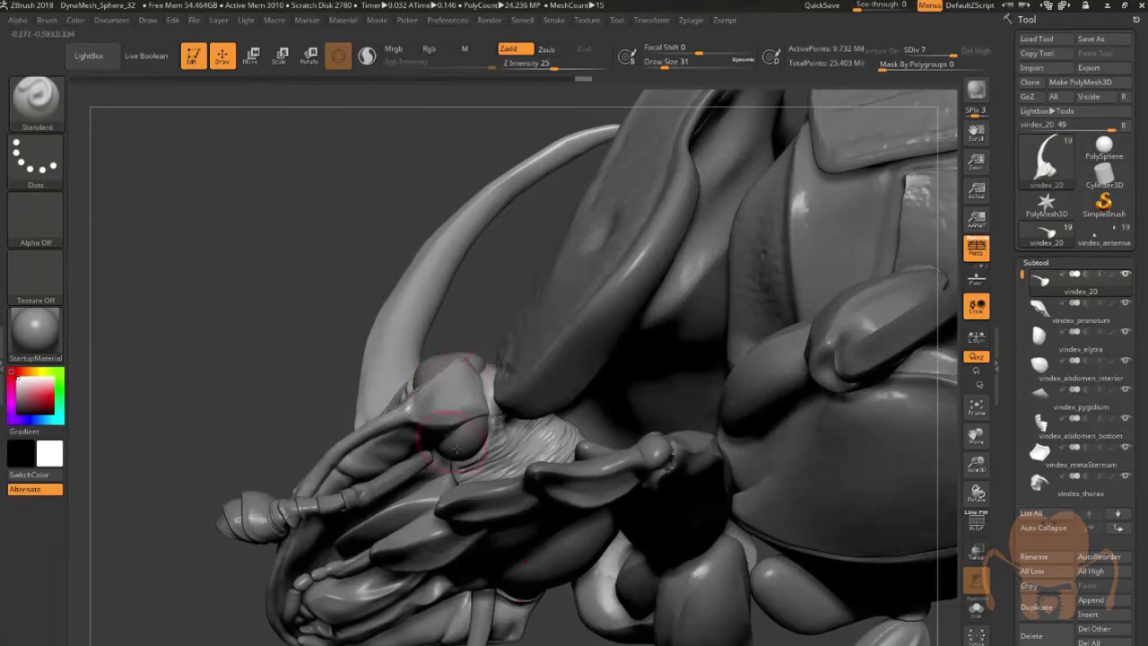
pyautogui.moveTo(976, 465)
pyautogui.mouseDown()
pyautogui.moveTo(983, 488)
pyautogui.moveTo(984, 452)
pyautogui.moveTo(936, 546)
pyautogui.mouseUp()
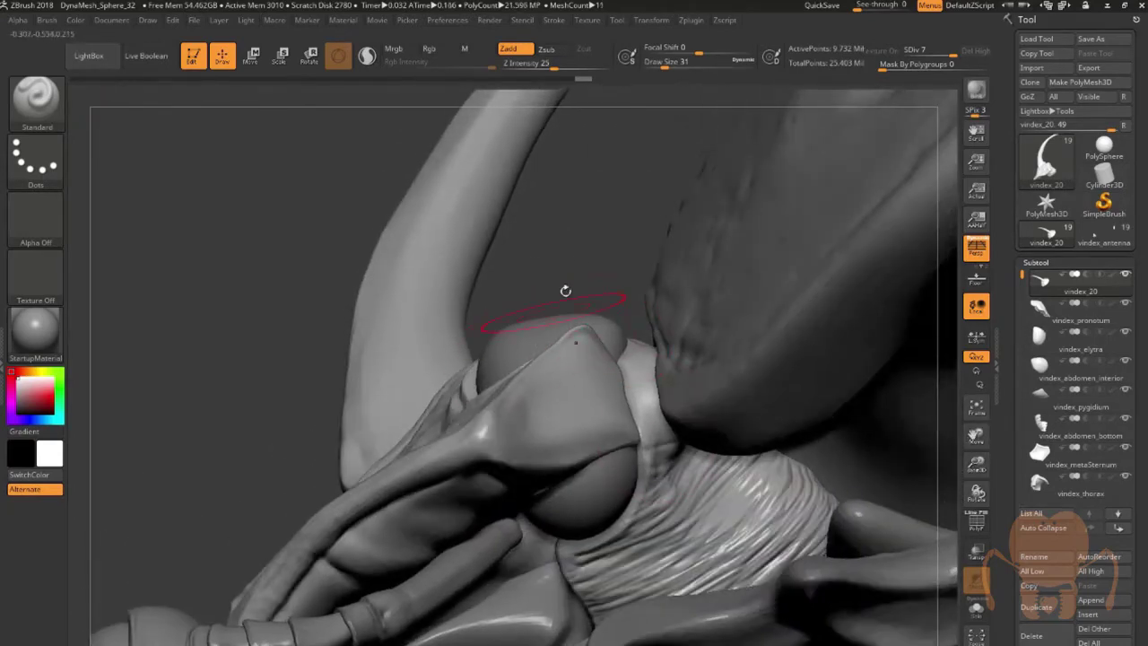
pyautogui.moveTo(565, 291); pyautogui.dragTo(512, 322, button='right')
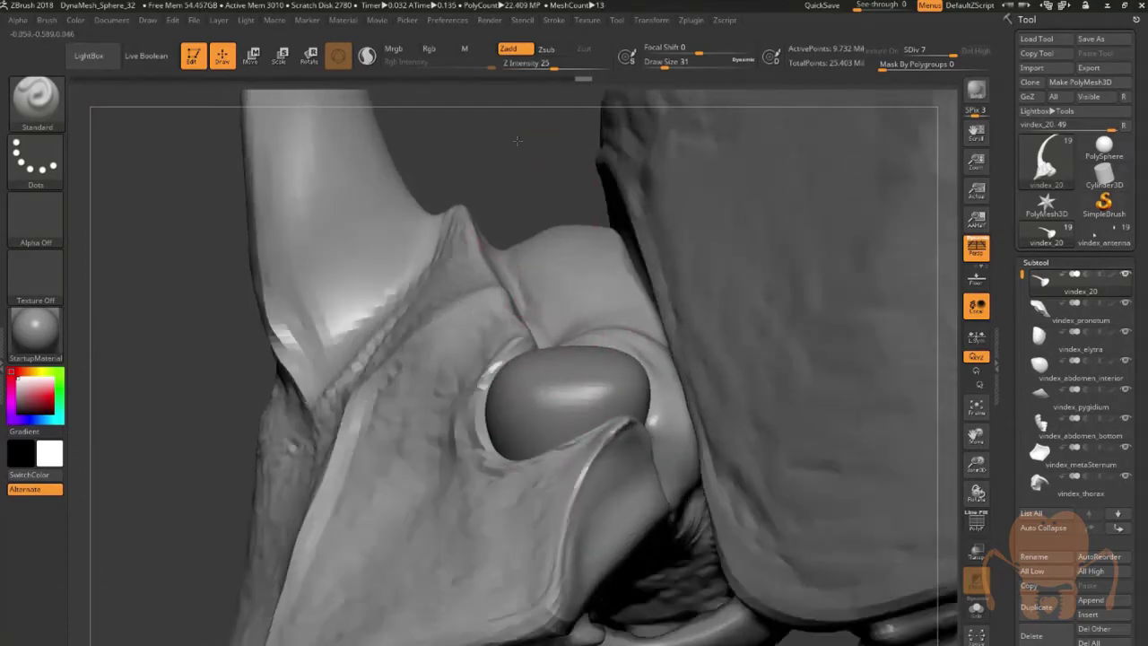
pyautogui.moveTo(518, 140)
pyautogui.mouseDown()
pyautogui.moveTo(587, 208)
pyautogui.moveTo(589, 253)
pyautogui.mouseUp()
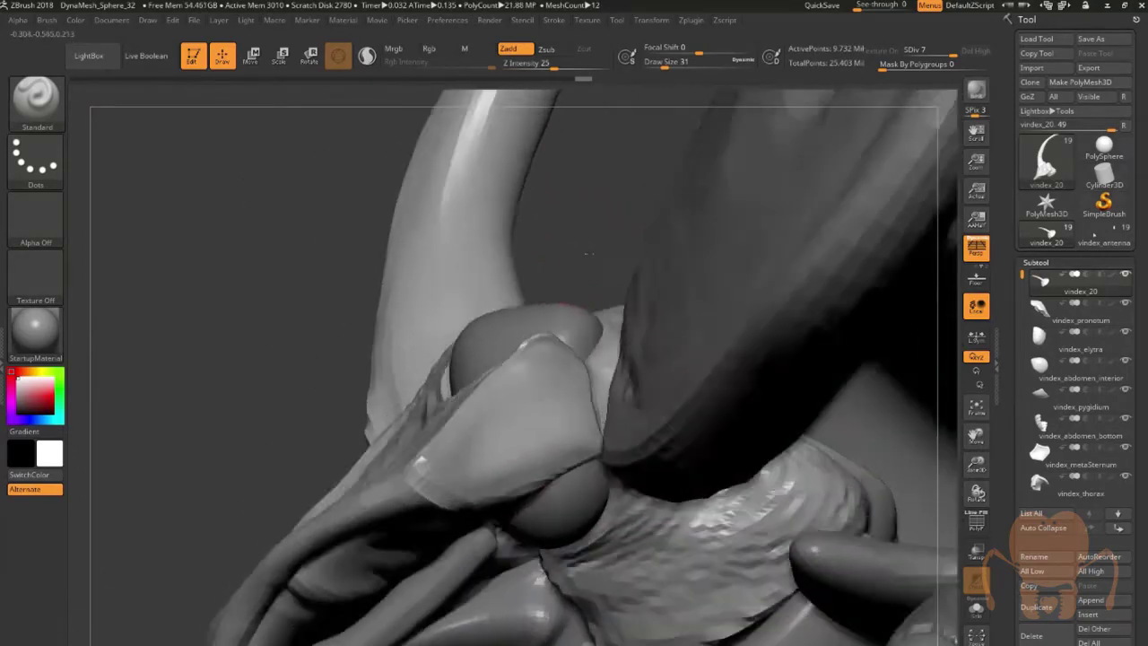
pyautogui.moveTo(588, 254); pyautogui.dragTo(574, 422, button='right')
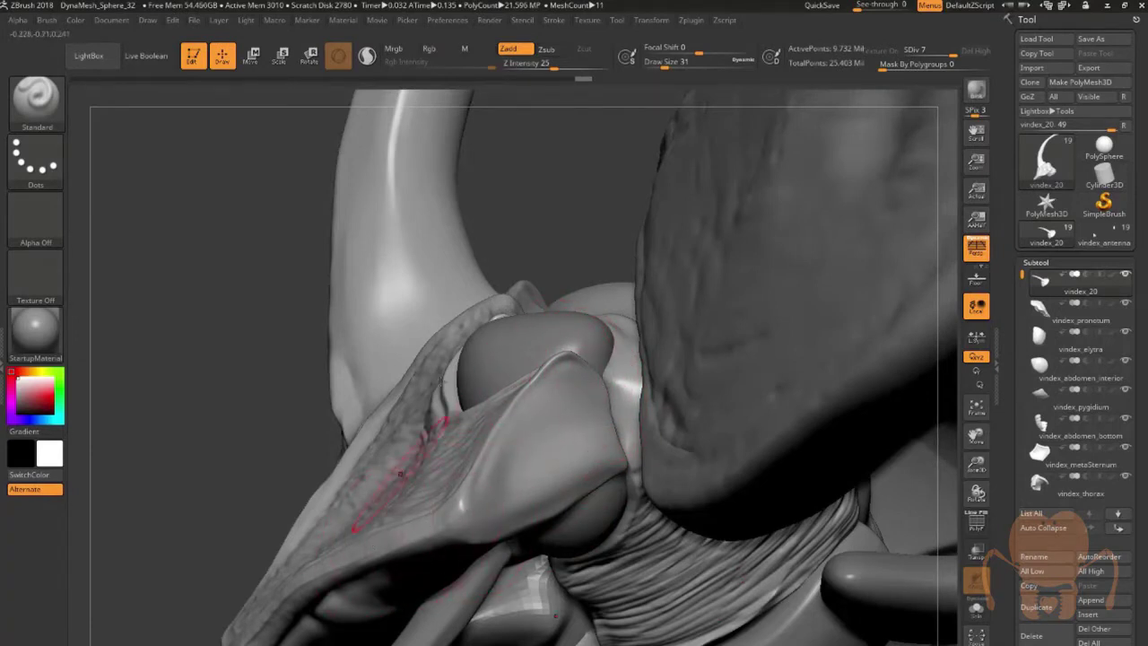
pyautogui.moveTo(530, 227)
pyautogui.mouseDown()
pyautogui.moveTo(556, 346)
pyautogui.moveTo(619, 430)
pyautogui.mouseUp()
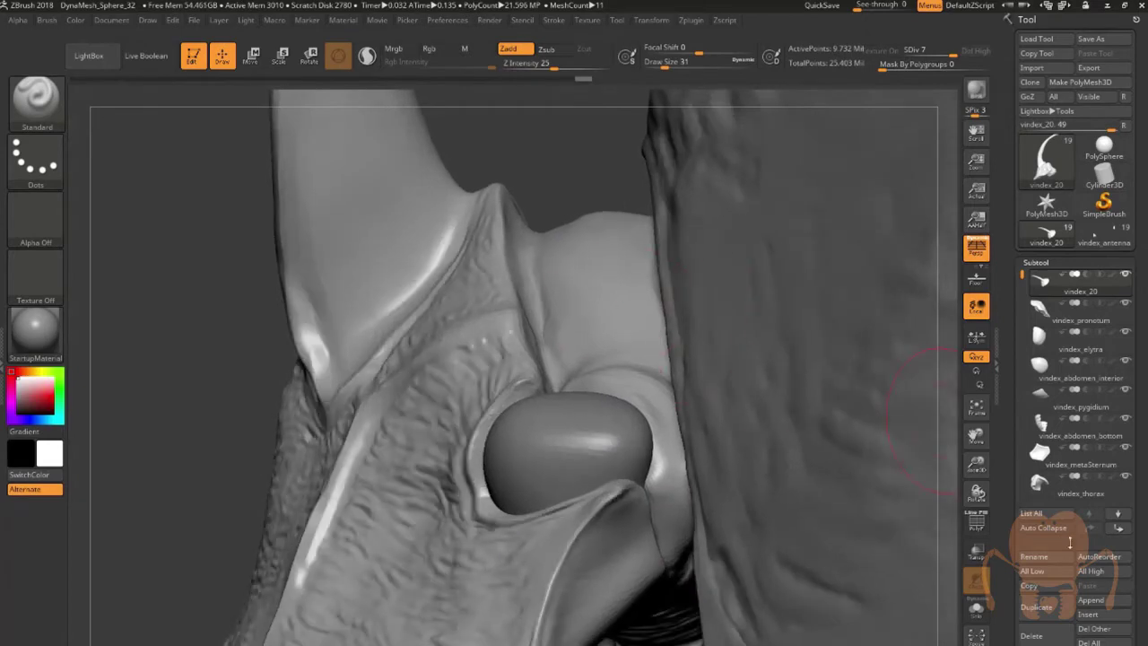
pyautogui.moveTo(975, 457); pyautogui.dragTo(1049, 189)
# Compare the head's underside in the reference photo IMG_7110.tiff with the model, checking the eyes, neck and antenna socket
pyautogui.moveTo(795, 565)
pyautogui.mouseDown(button='right')
pyautogui.moveTo(371, 461)
pyautogui.moveTo(563, 347)
pyautogui.mouseUp(button='right')
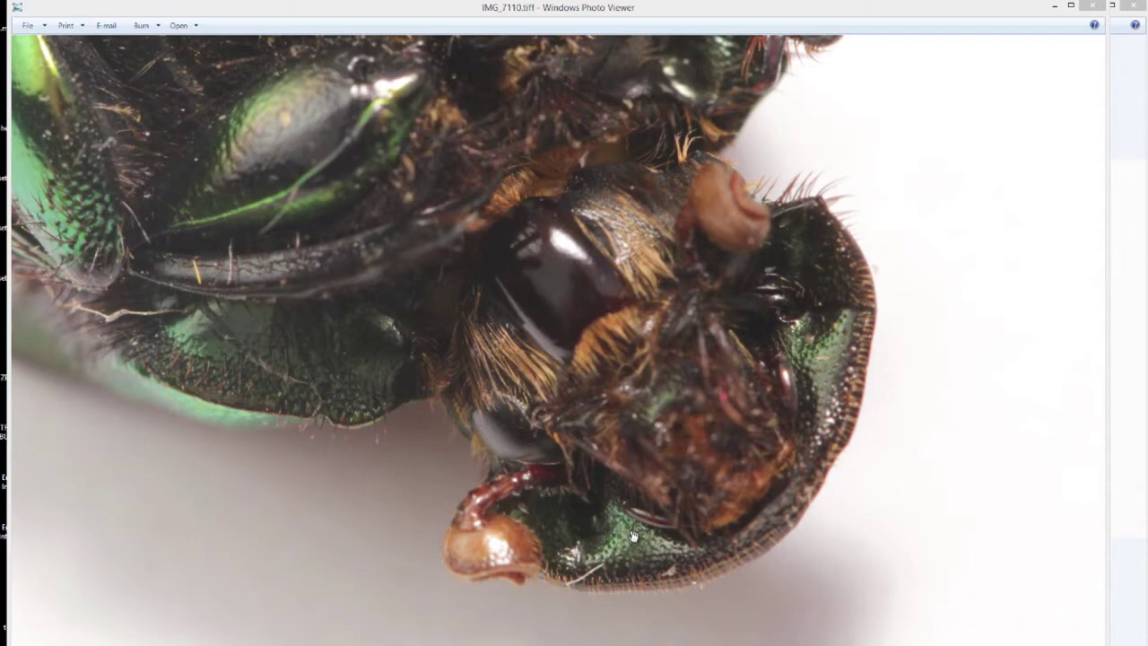
pyautogui.scroll(3, 632, 535)
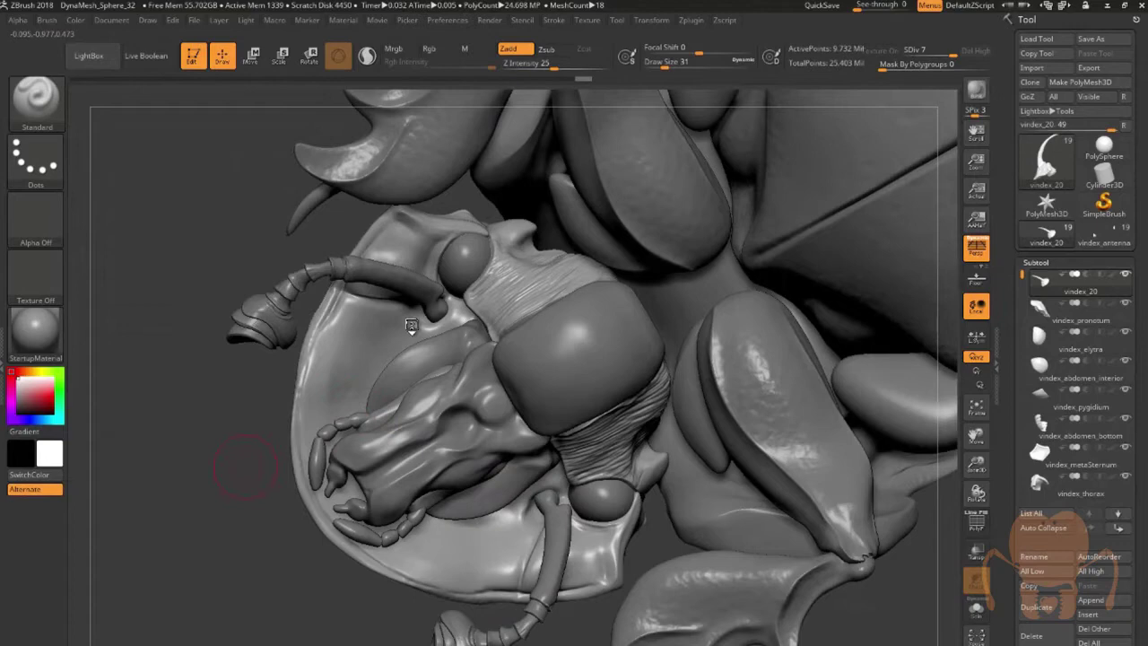
pyautogui.moveTo(244, 466); pyautogui.dragTo(435, 303)
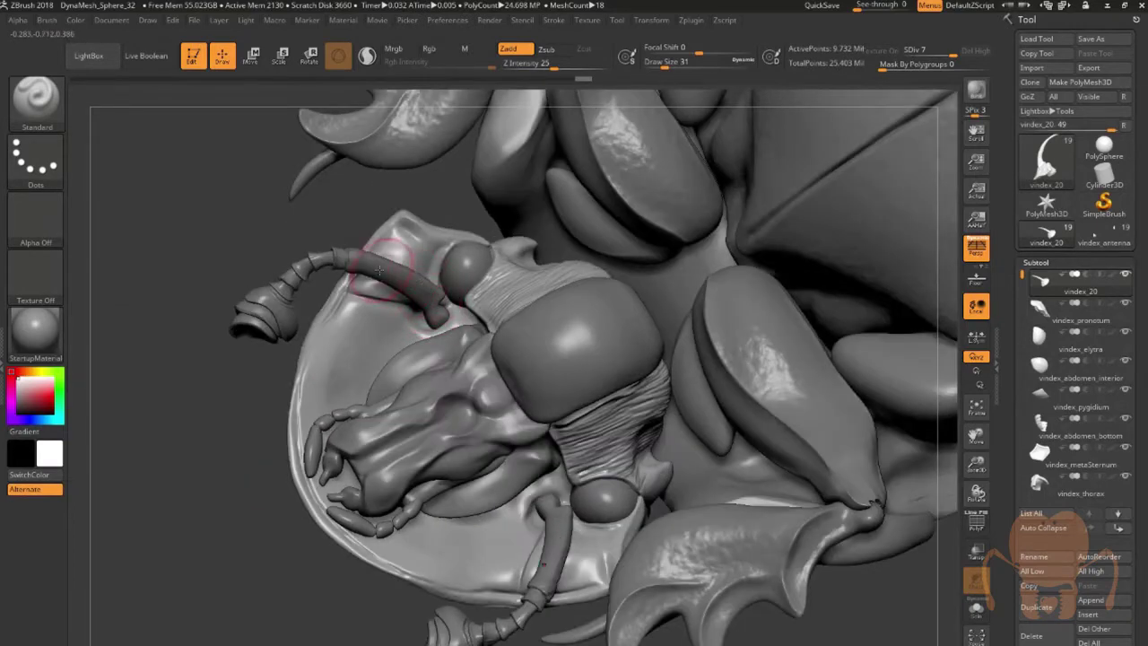
pyautogui.moveTo(255, 257); pyautogui.dragTo(363, 299)
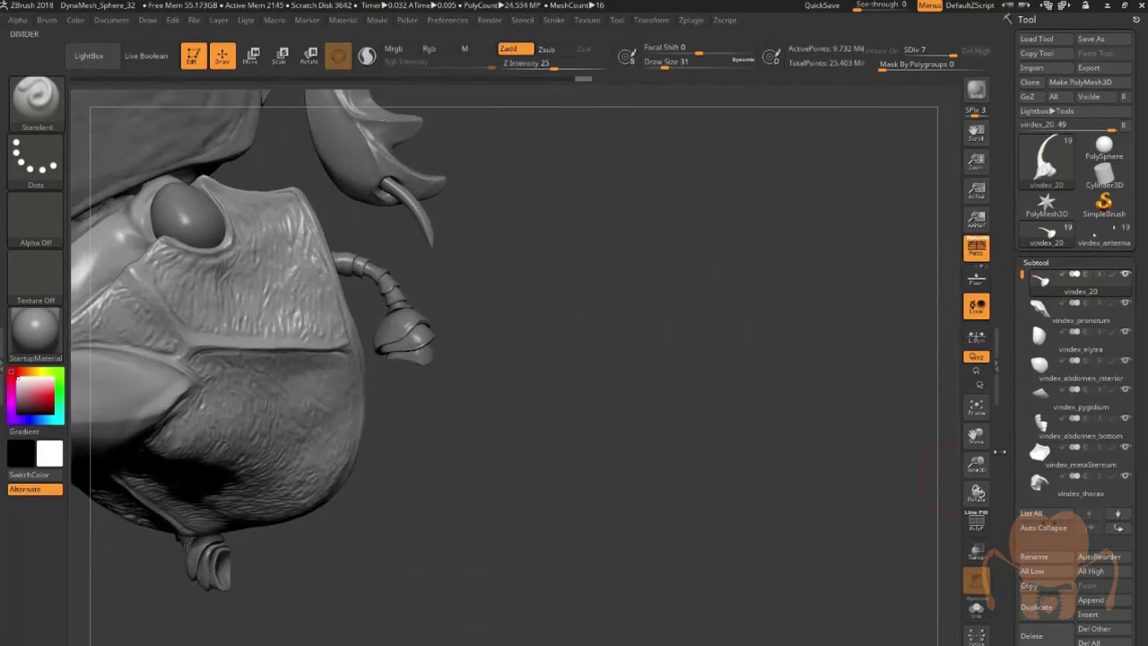
pyautogui.moveTo(977, 465); pyautogui.dragTo(999, 605)
pyautogui.moveTo(901, 529); pyautogui.dragTo(798, 518)
pyautogui.moveTo(212, 96); pyautogui.dragTo(581, 99)
pyautogui.moveTo(821, 521); pyautogui.dragTo(817, 518)
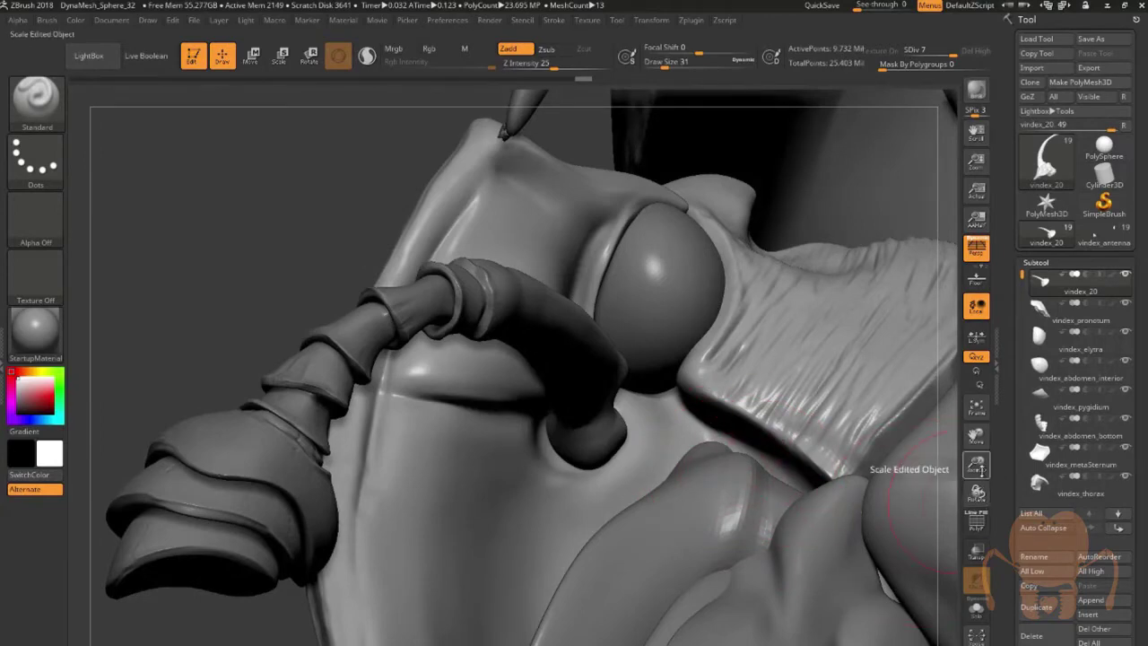
# Inspect the middle and hind legs from the side and below, including their joints, spurs and segmented tarsi
pyautogui.moveTo(976, 464); pyautogui.dragTo(945, 418)
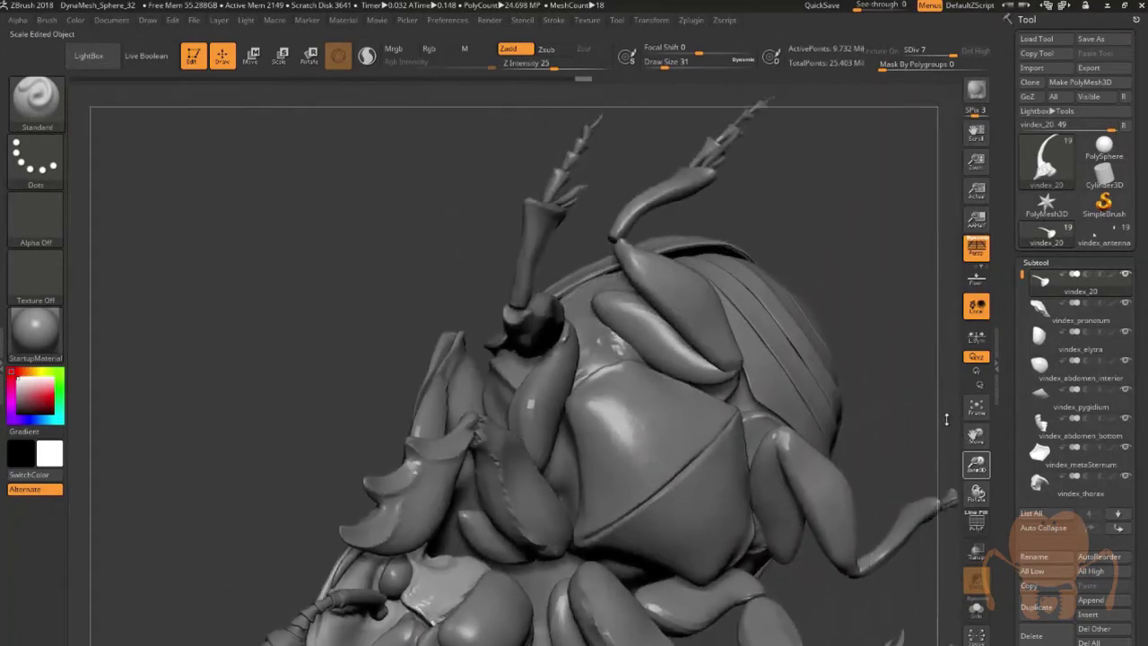
pyautogui.moveTo(834, 336); pyautogui.dragTo(879, 492)
pyautogui.moveTo(975, 464); pyautogui.dragTo(985, 502)
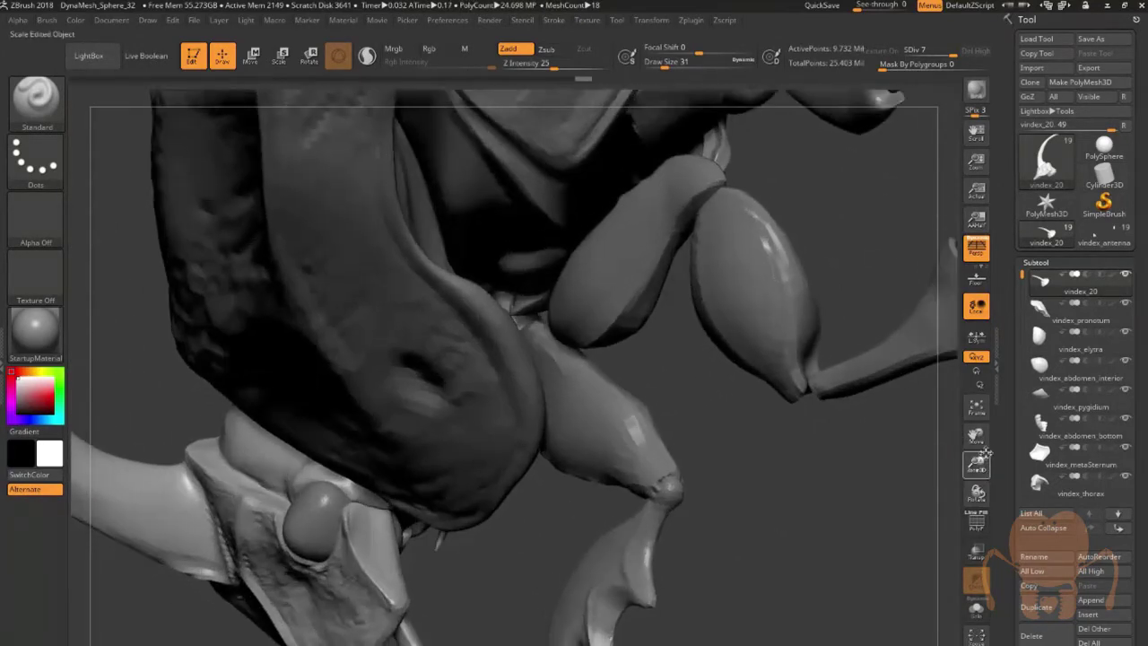
pyautogui.moveTo(974, 436); pyautogui.dragTo(829, 480)
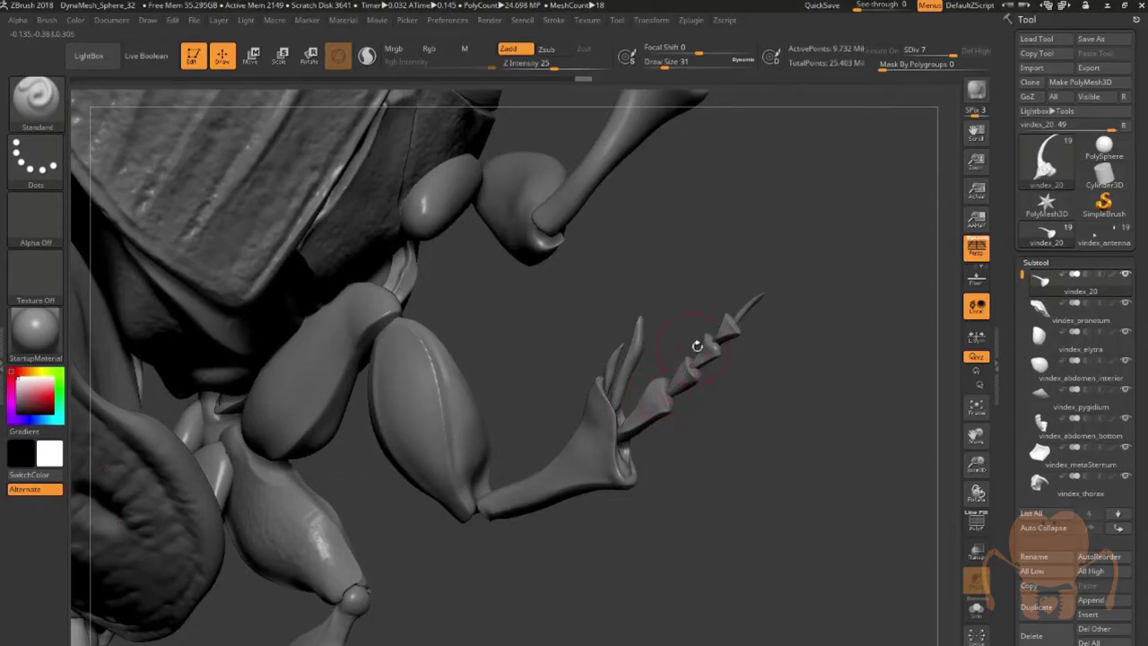
pyautogui.moveTo(747, 374); pyautogui.dragTo(729, 410)
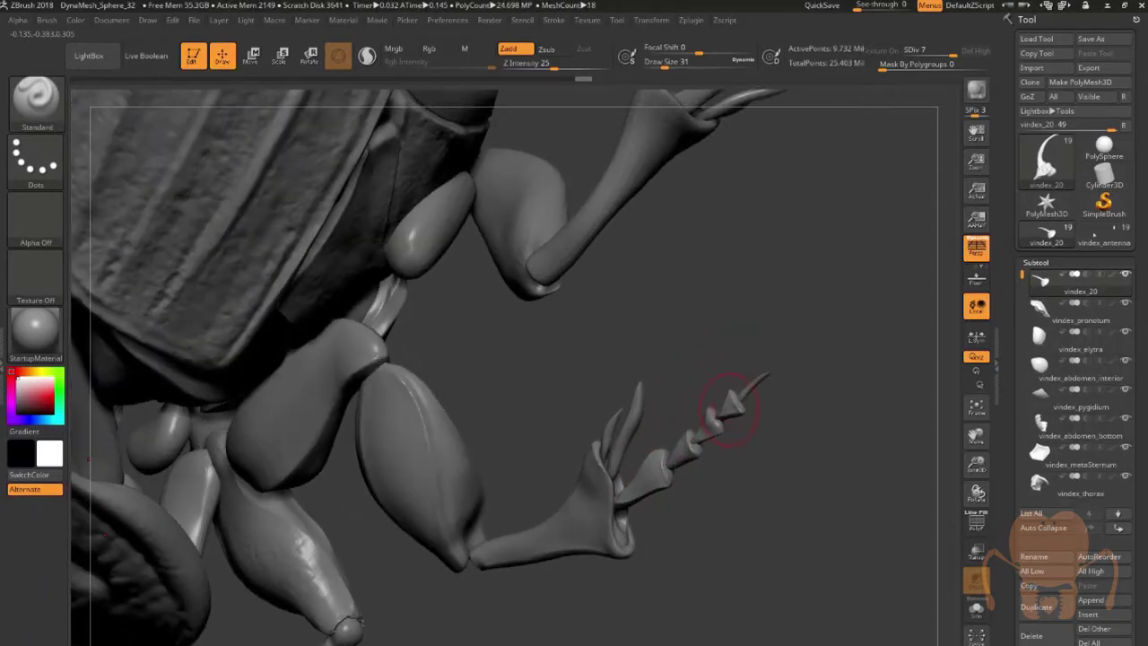
pyautogui.moveTo(744, 454); pyautogui.dragTo(761, 435)
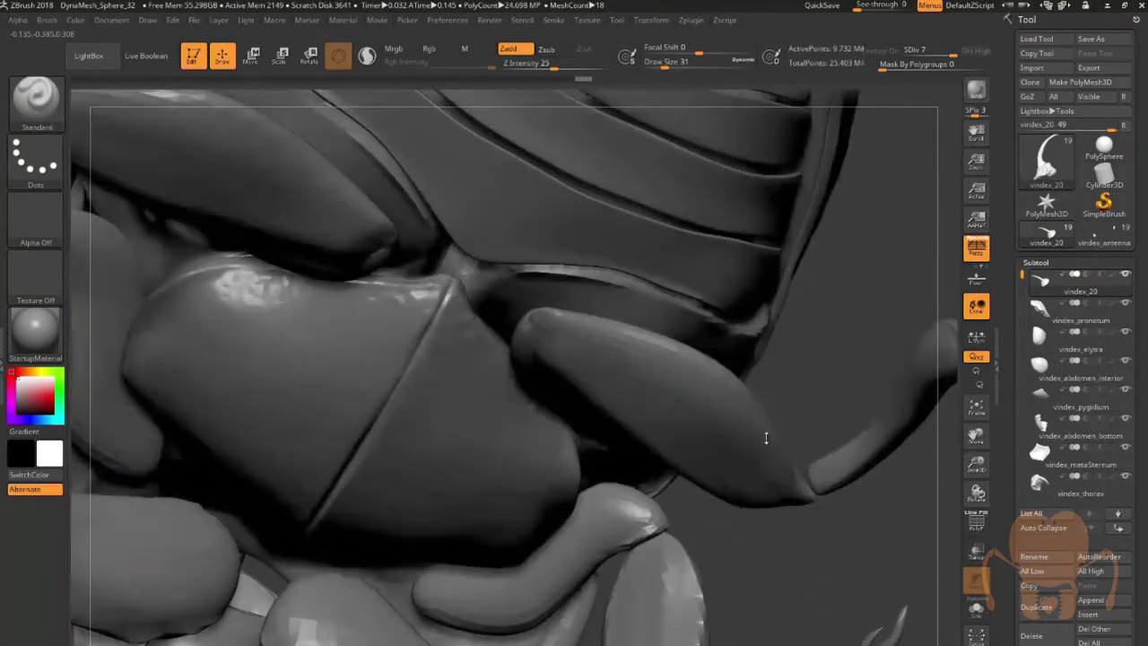
# Review the pose of all the legs from the beetle's underside, then from above and the front side
pyautogui.moveTo(986, 468); pyautogui.dragTo(1145, 272)
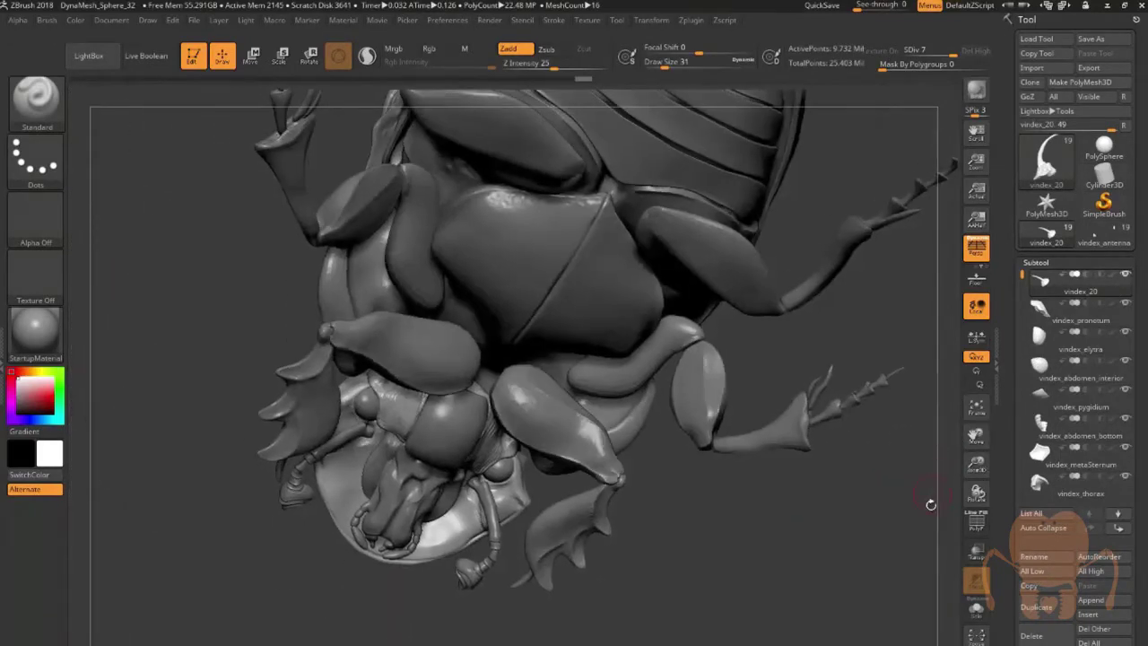
pyautogui.moveTo(930, 503); pyautogui.dragTo(898, 509)
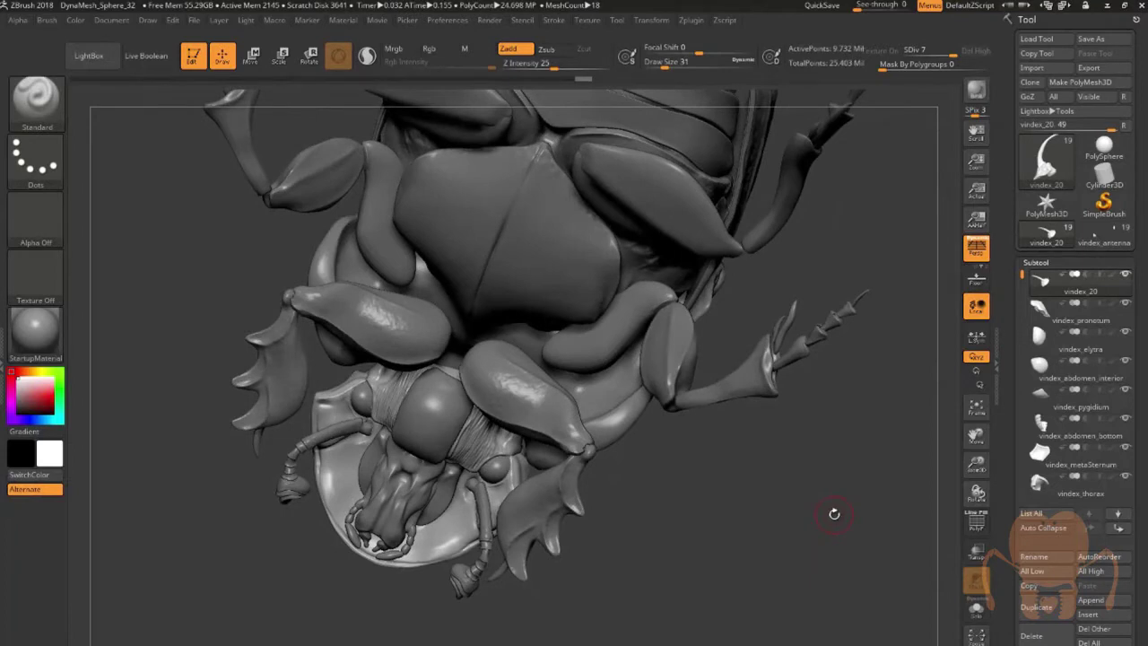
pyautogui.moveTo(822, 519); pyautogui.dragTo(738, 504)
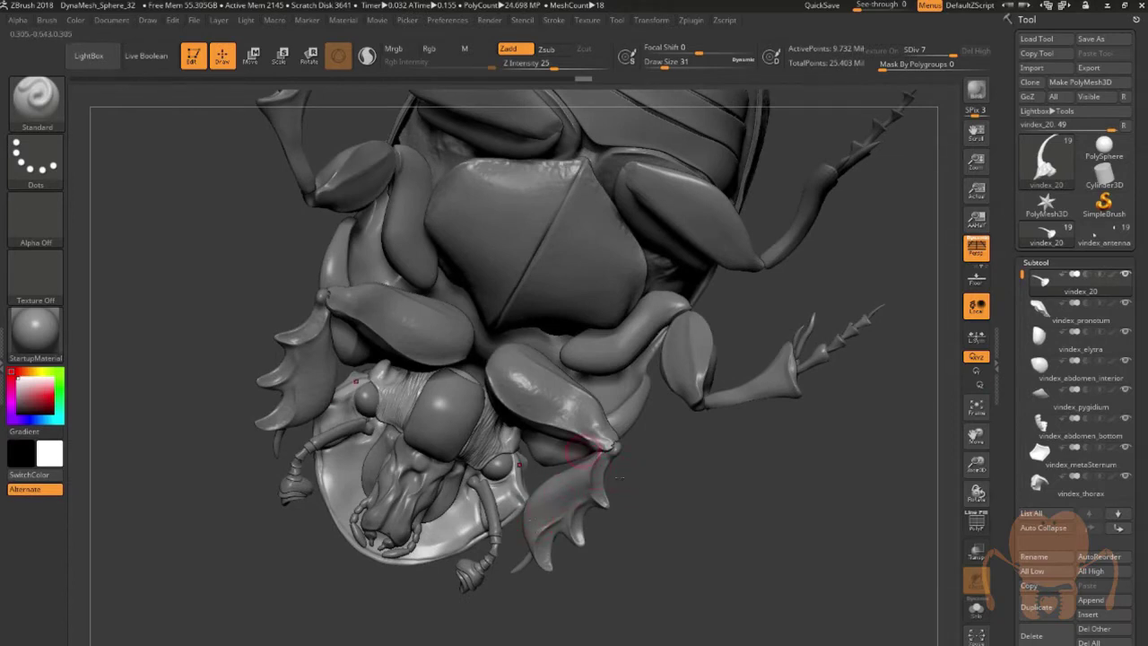
pyautogui.moveTo(649, 488); pyautogui.dragTo(615, 451)
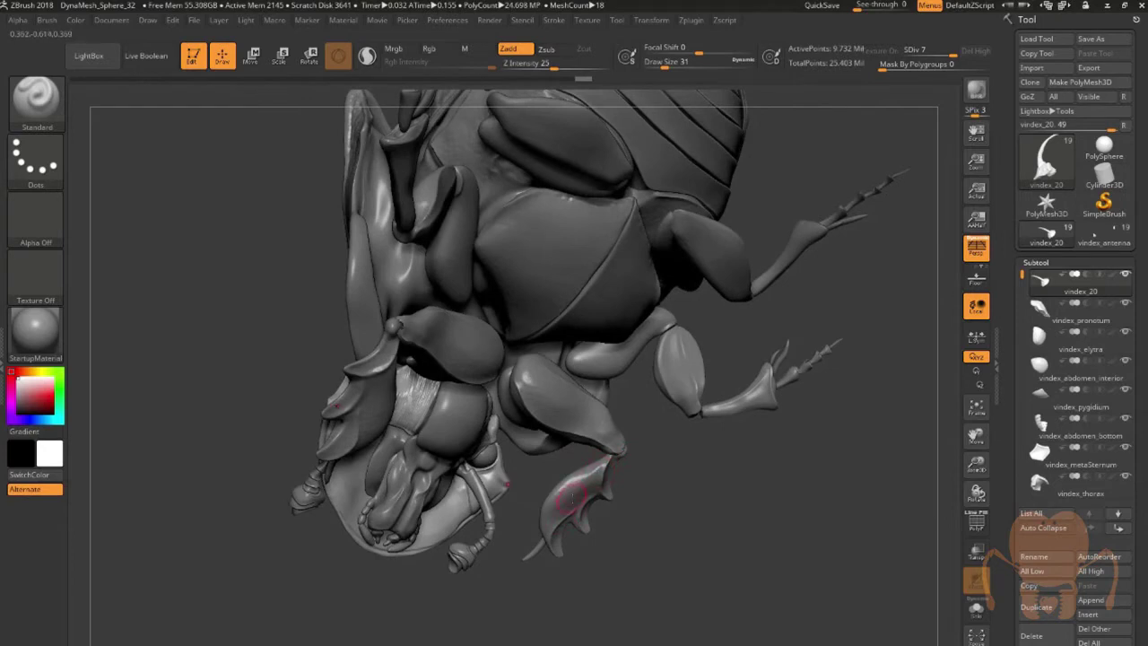
pyautogui.moveTo(664, 491); pyautogui.dragTo(840, 228)
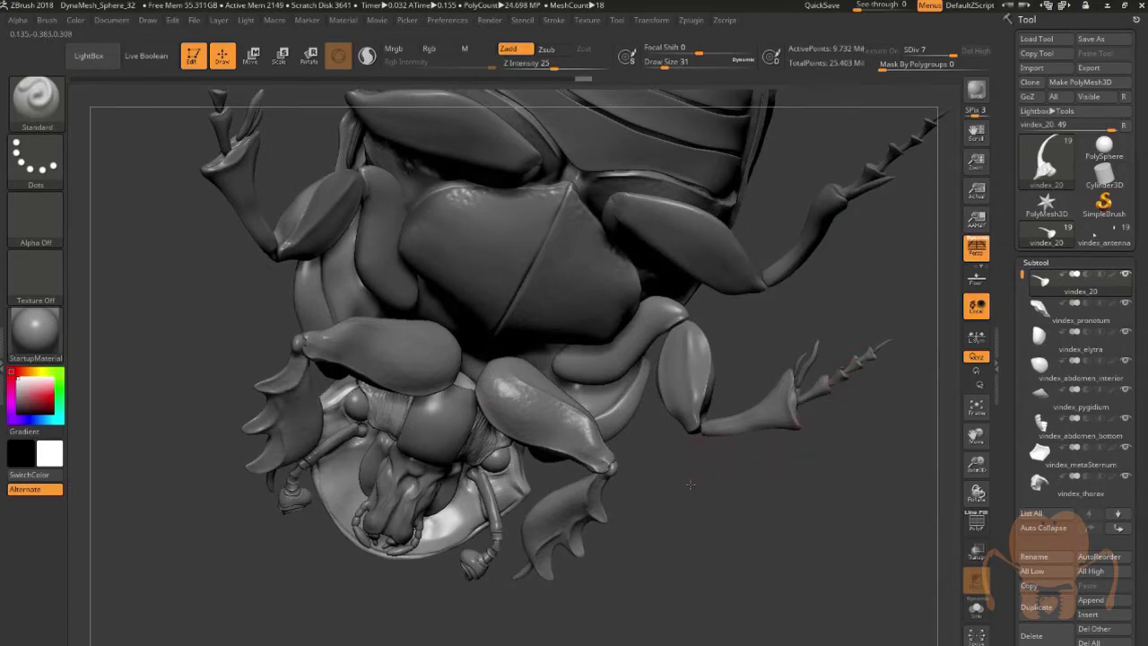
pyautogui.moveTo(691, 484); pyautogui.dragTo(534, 447)
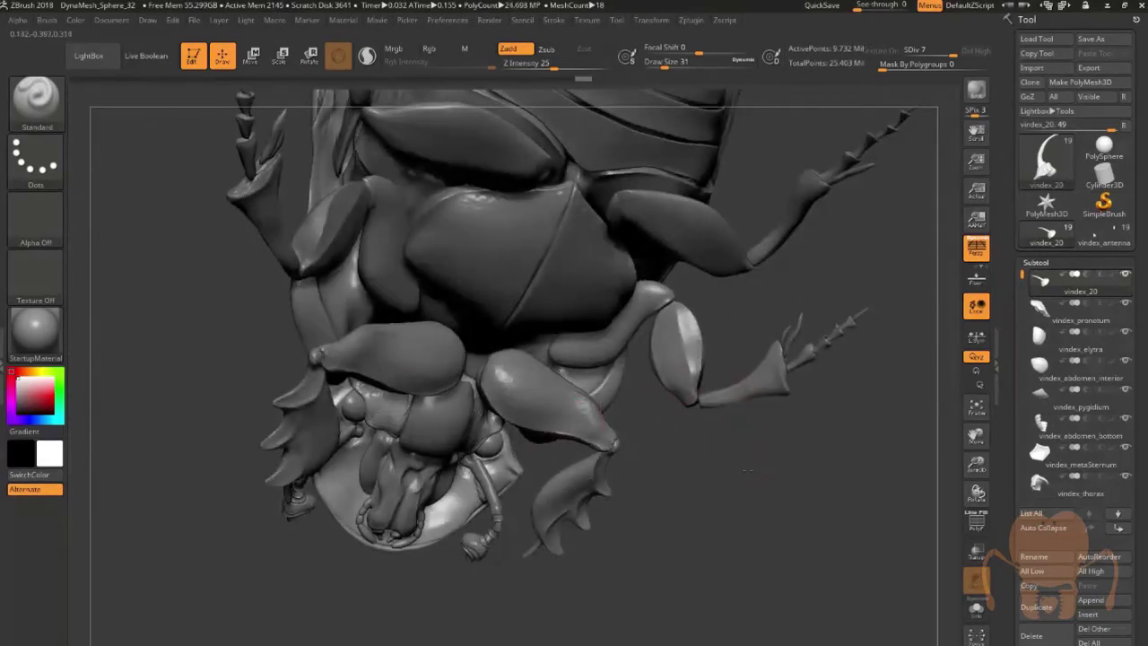
pyautogui.moveTo(747, 469); pyautogui.dragTo(592, 296)
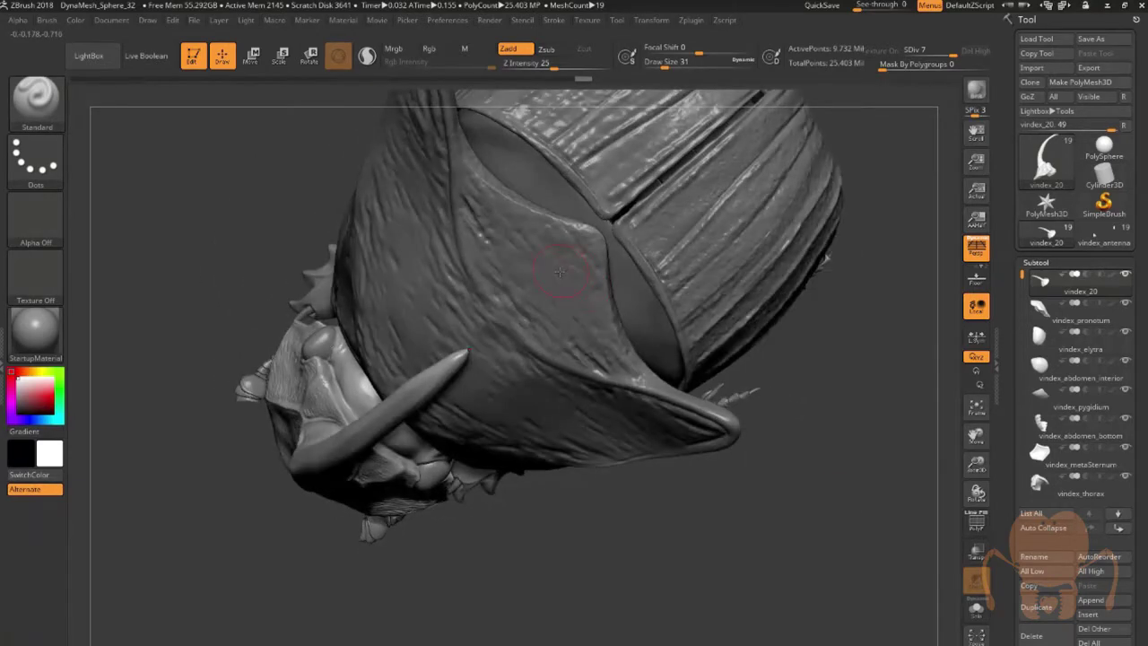
pyautogui.moveTo(797, 433); pyautogui.dragTo(605, 435)
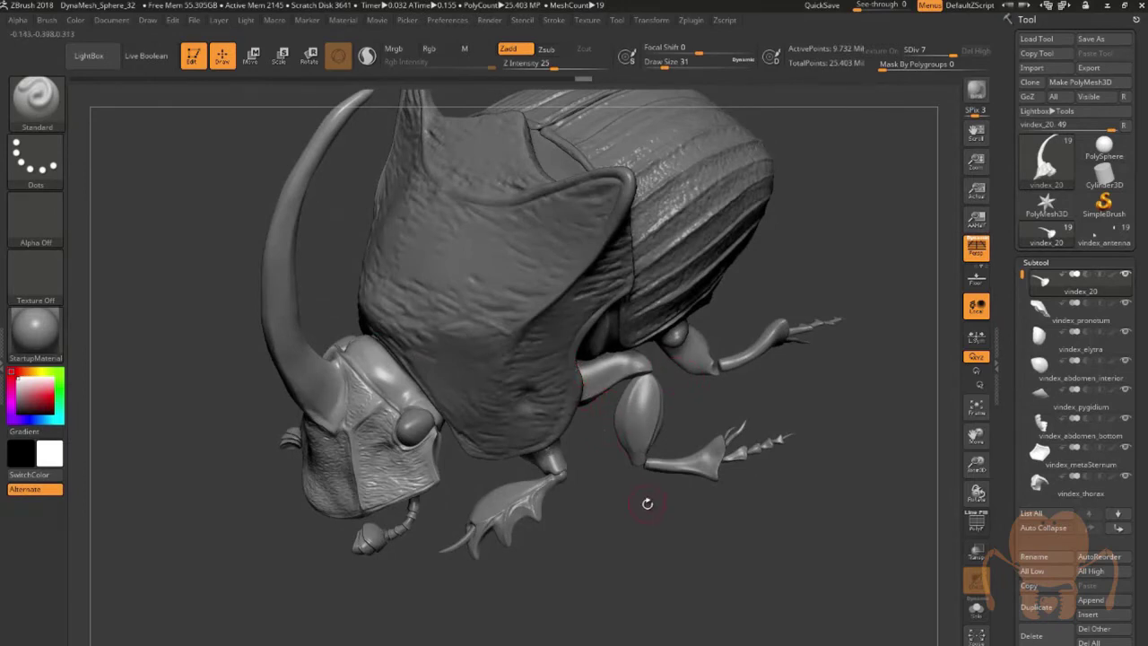
pyautogui.moveTo(613, 515); pyautogui.dragTo(605, 437)
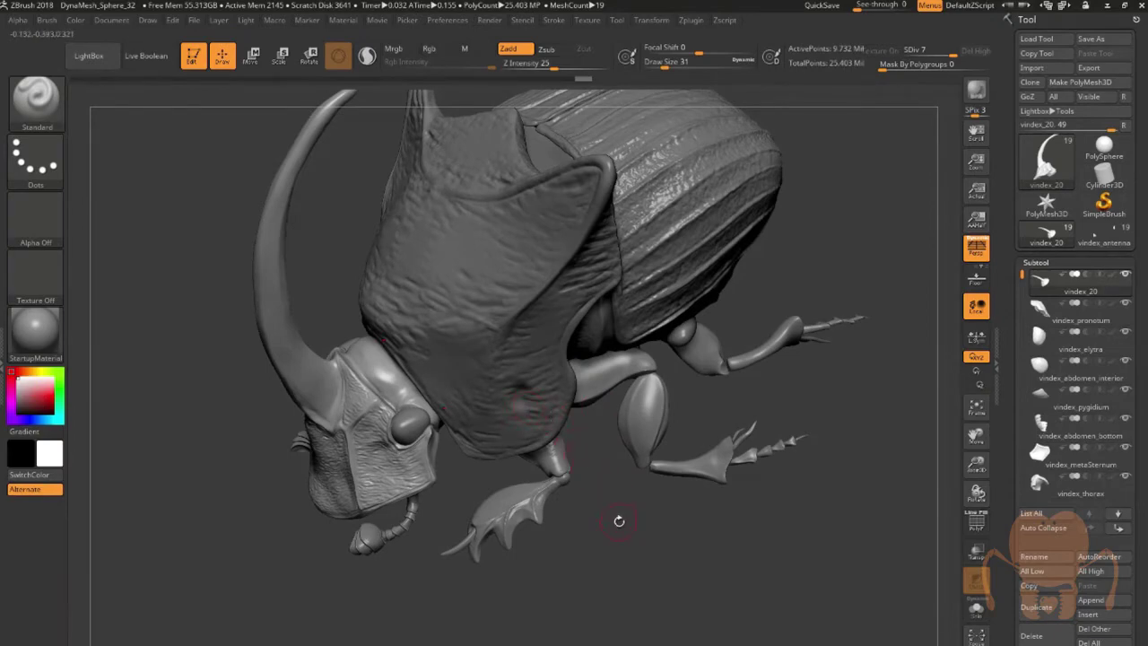
# Look over the model's head and front leg, switch to Windows Photo Viewer, and narrow the IMG_7110.tiff window to sit beside IMG_9436.png
pyautogui.moveTo(976, 465); pyautogui.dragTo(951, 470)
pyautogui.moveTo(763, 550)
pyautogui.mouseDown()
pyautogui.moveTo(740, 499)
pyautogui.moveTo(776, 557)
pyautogui.moveTo(762, 523)
pyautogui.moveTo(765, 534)
pyautogui.mouseUp()
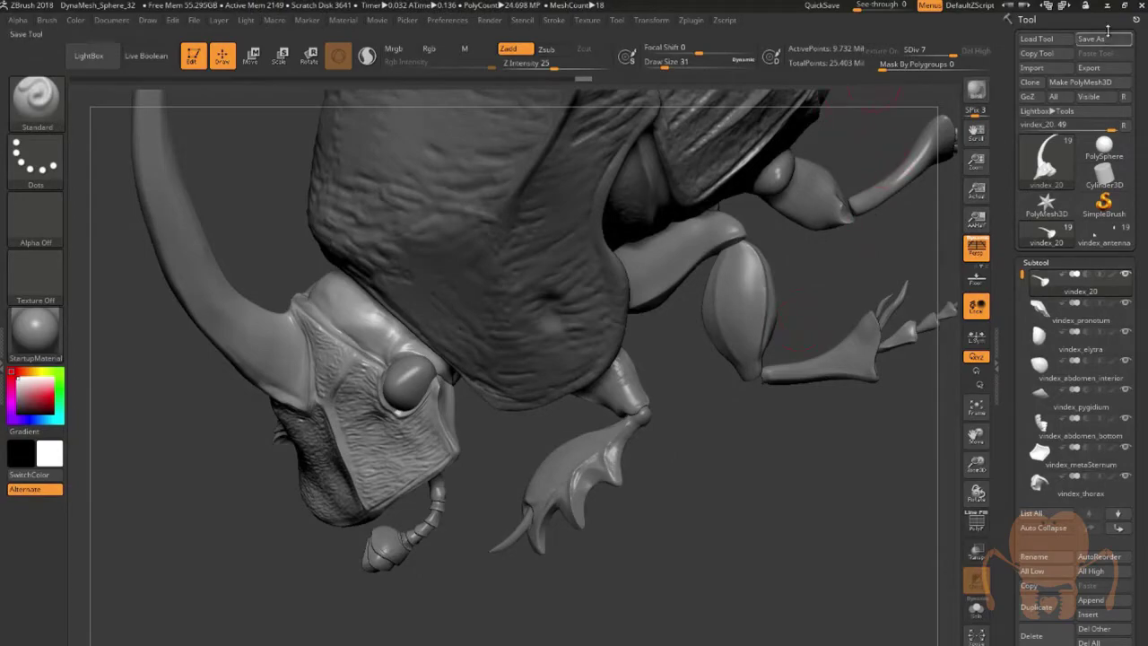
pyautogui.click(1103, 6)
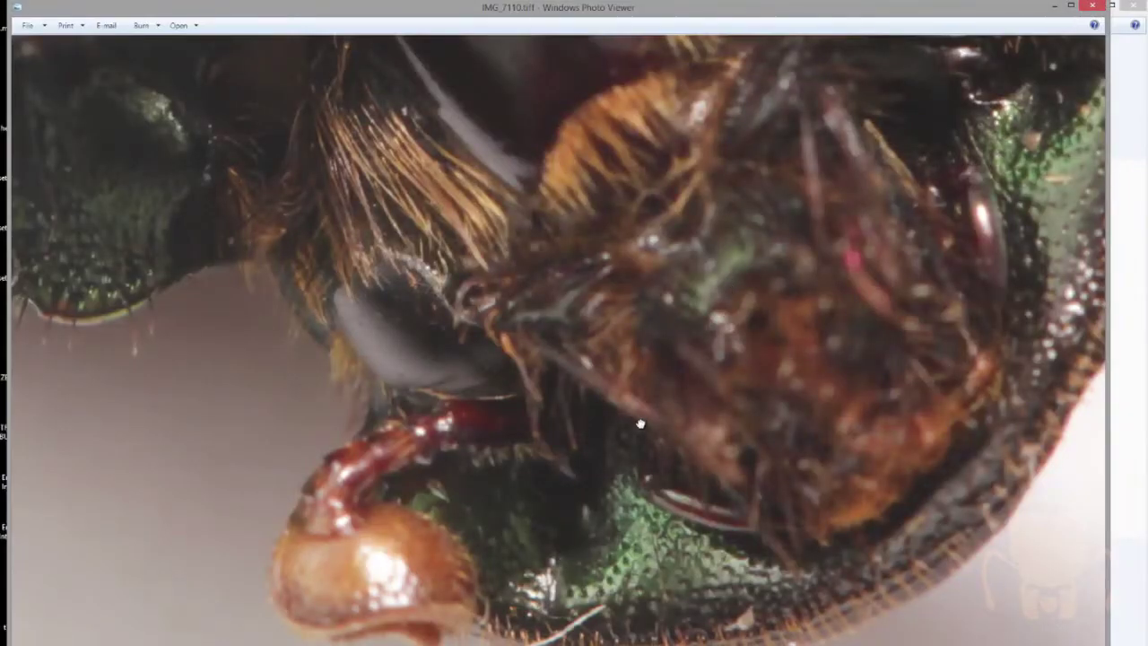
pyautogui.scroll(2, 635, 427)
pyautogui.scroll(-2, 636, 425)
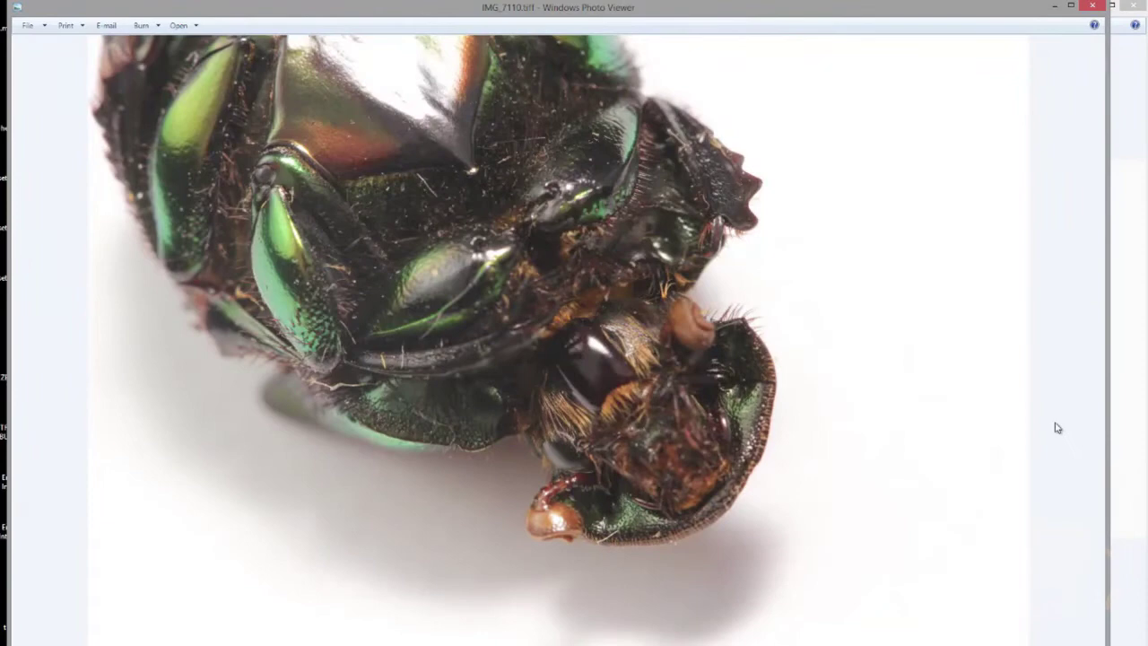
pyautogui.moveTo(1108, 457); pyautogui.dragTo(574, 422)
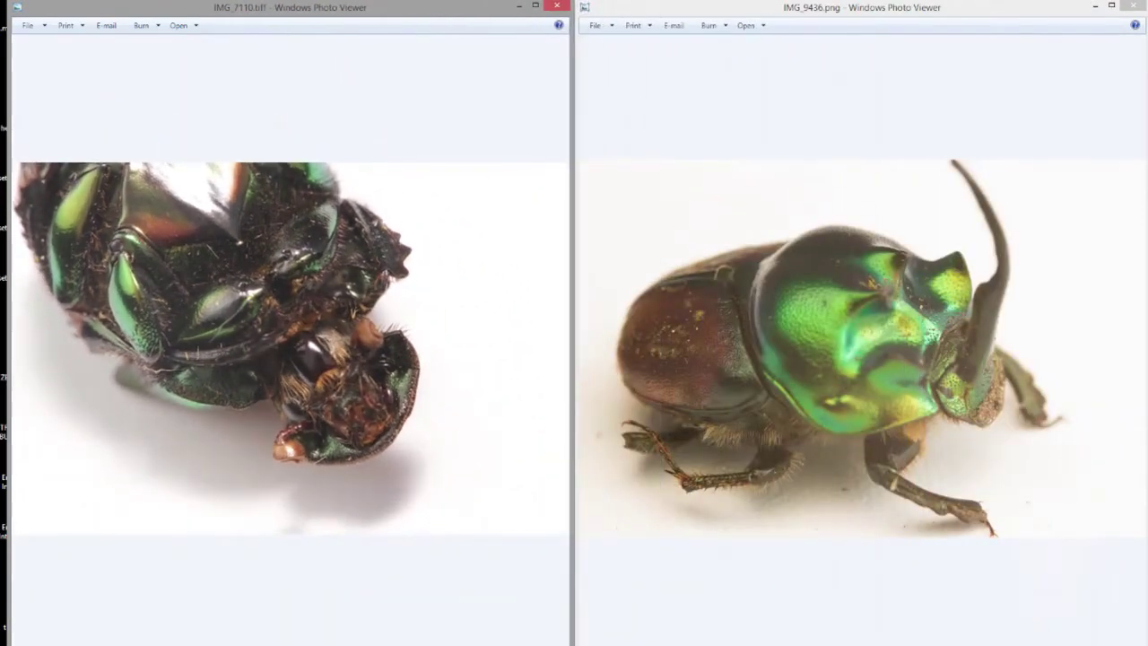
# Examine the beetle's side profile in IMG_7113.tiff and IMG_7115.tiff, covering the pronotum and elytra and closing in on the head and horn
pyautogui.press('Right')
pyautogui.press('Right')
pyautogui.press('Left')
pyautogui.press('Left')
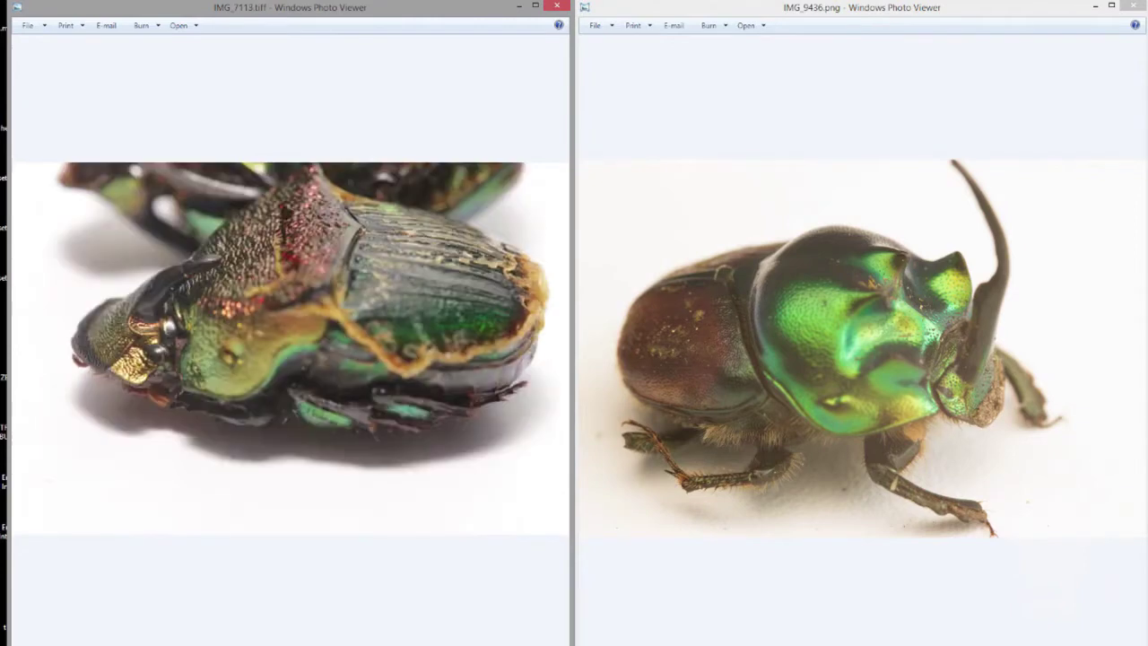
pyautogui.moveTo(247, 373); pyautogui.dragTo(288, 425)
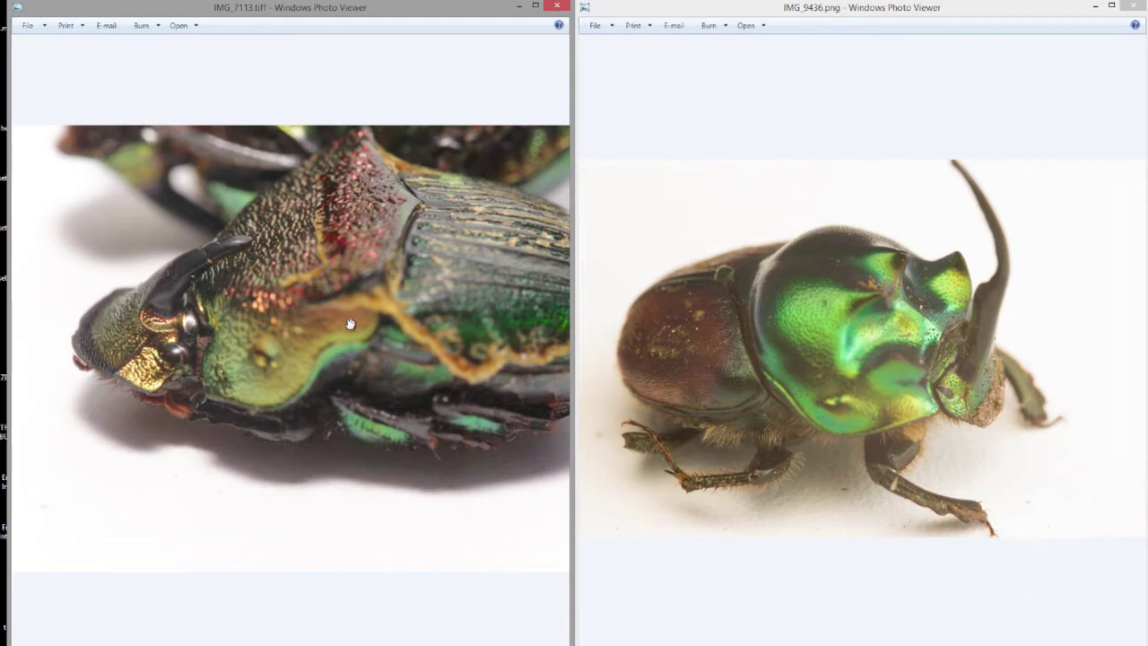
pyautogui.moveTo(400, 311); pyautogui.dragTo(324, 316)
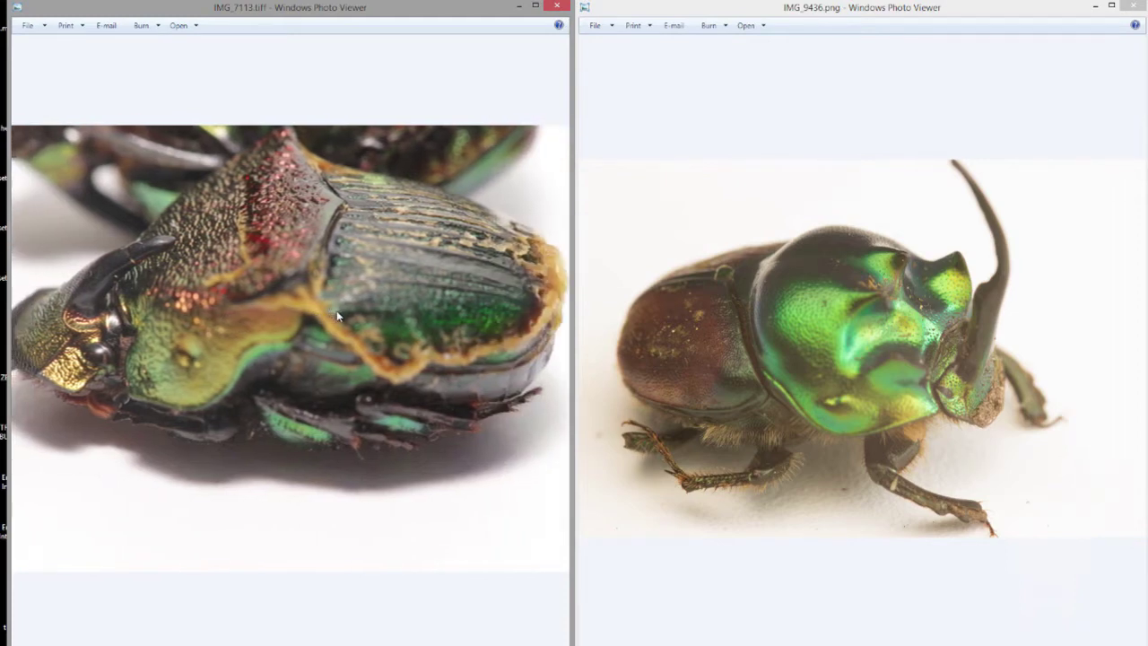
pyautogui.scroll(-1, 338, 316)
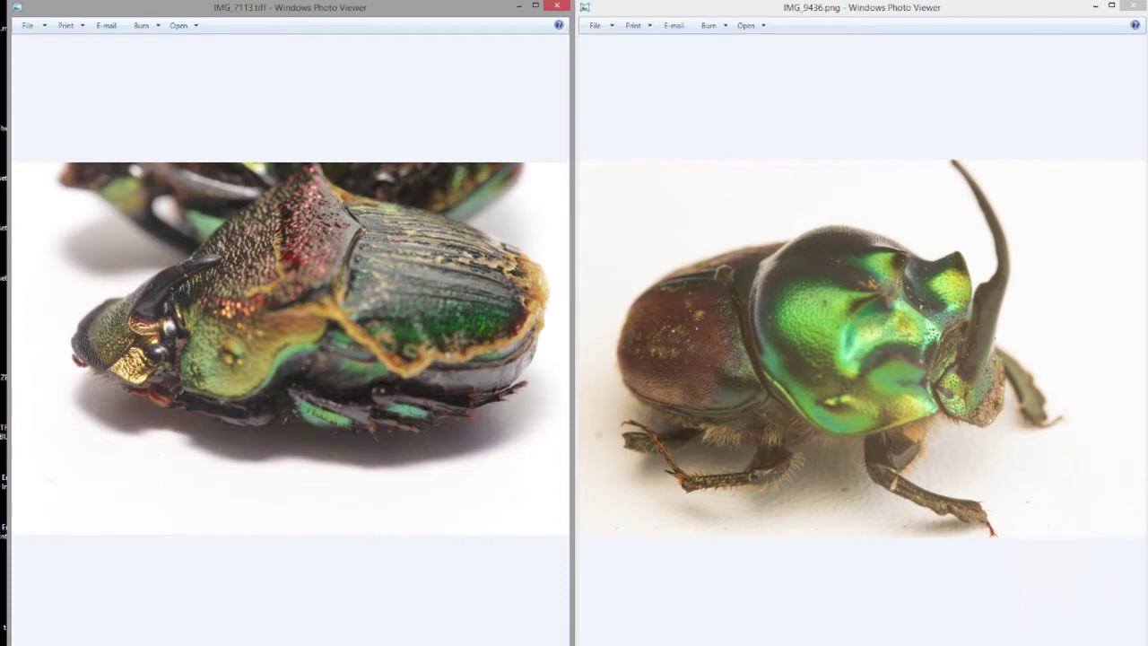
pyautogui.press('Right')
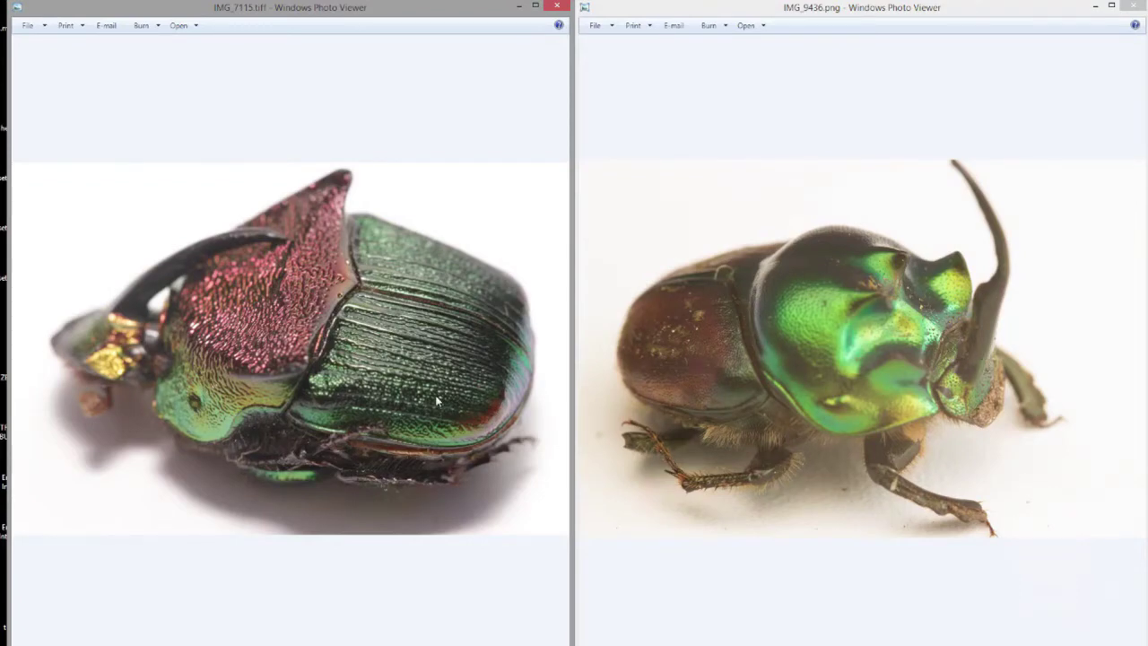
pyautogui.scroll(3, 209, 355)
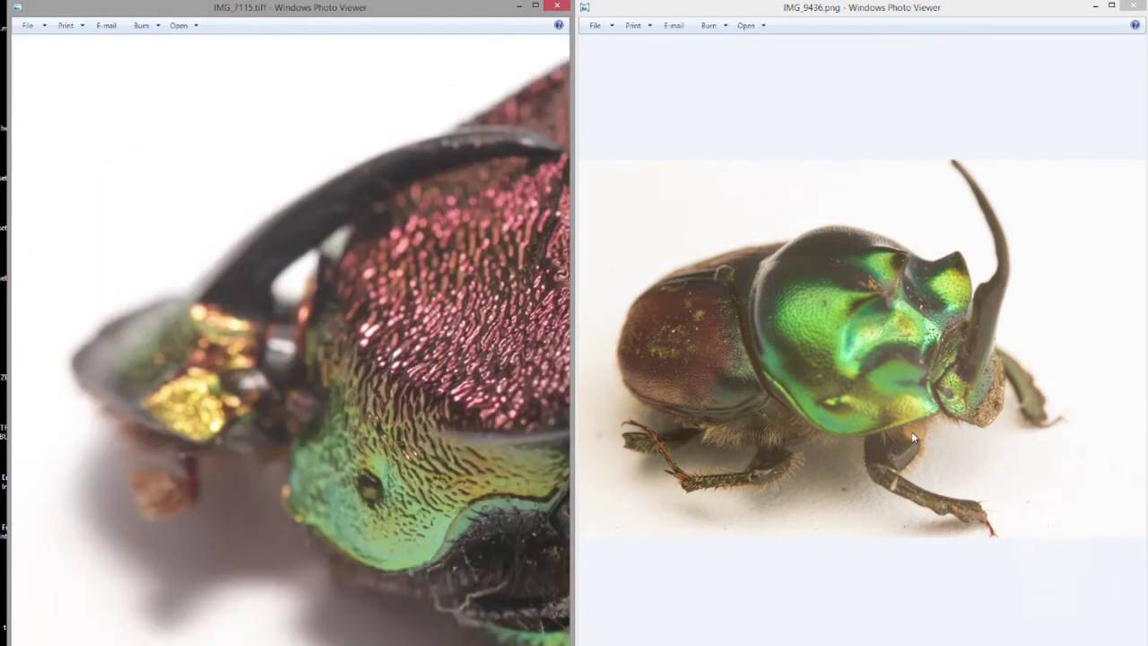
# Browse the second photo set from IMG_9436.png to IMG_9409.png and examine the eyes and hairs on the head's underside
pyautogui.click(861, 350)
pyautogui.press('Right')
pyautogui.press('Right')
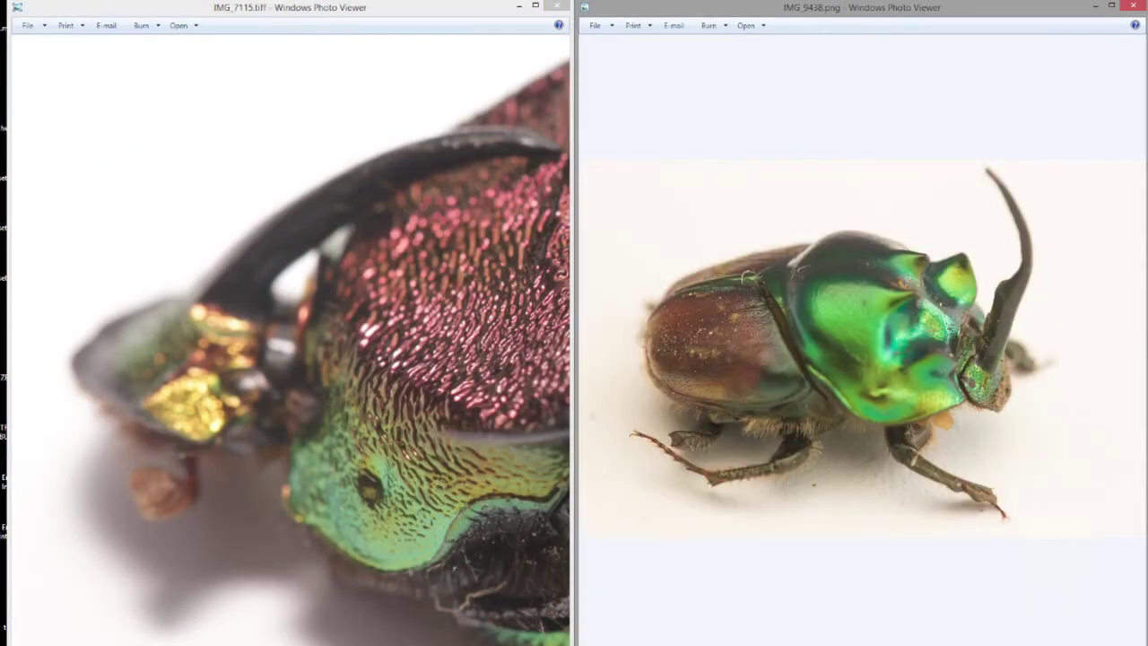
pyautogui.press('Right')
pyautogui.press('Right')
pyautogui.press('Right')
pyautogui.press('Right')
pyautogui.press('Right')
pyautogui.press('Right')
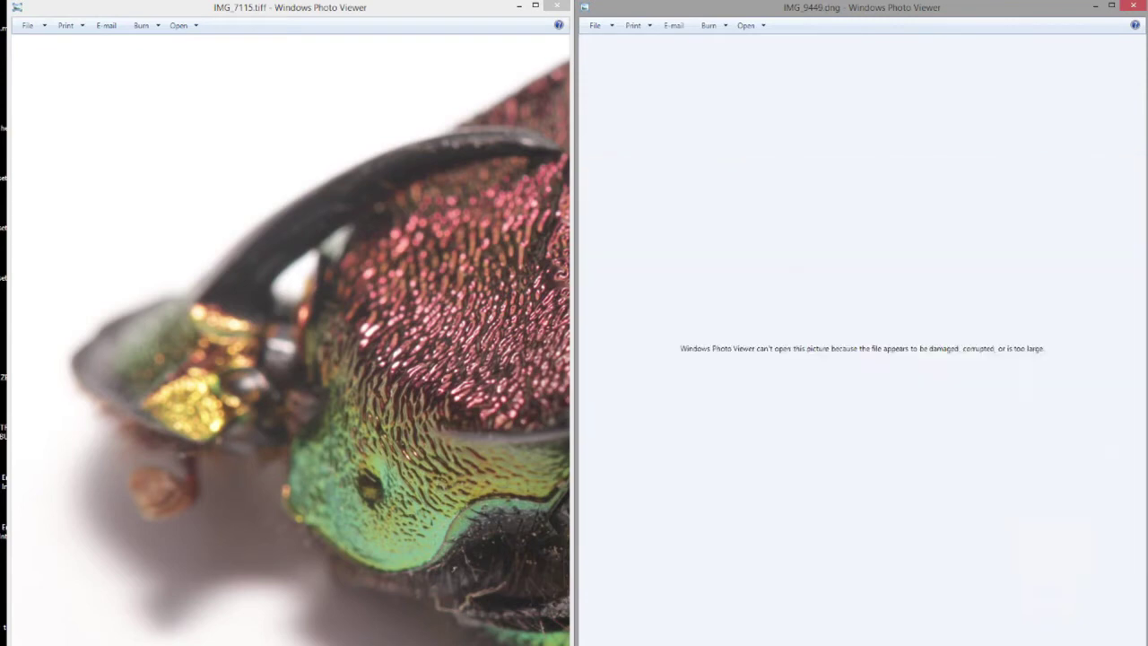
pyautogui.press('Right')
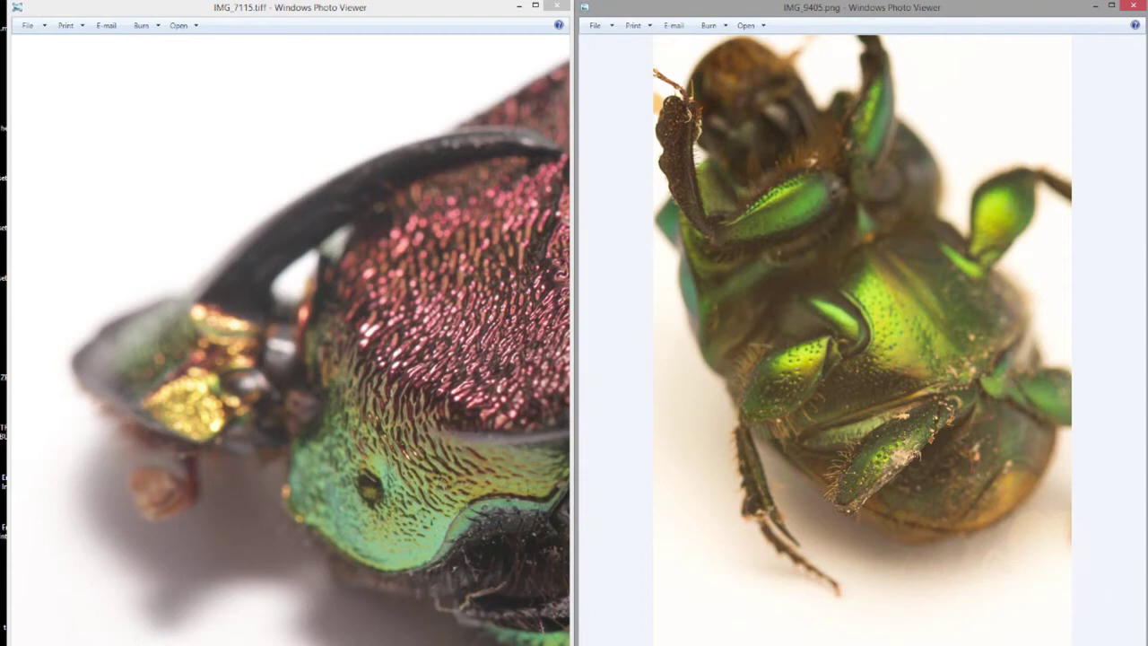
pyautogui.press('Right')
pyautogui.press('Right')
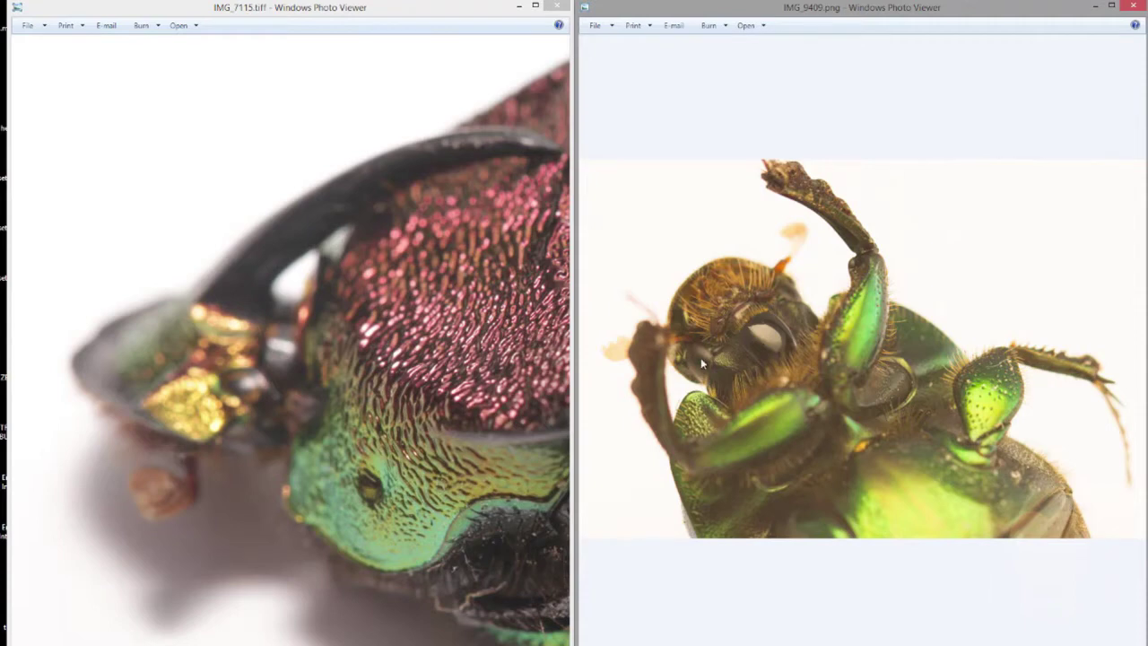
pyautogui.scroll(3, 705, 345)
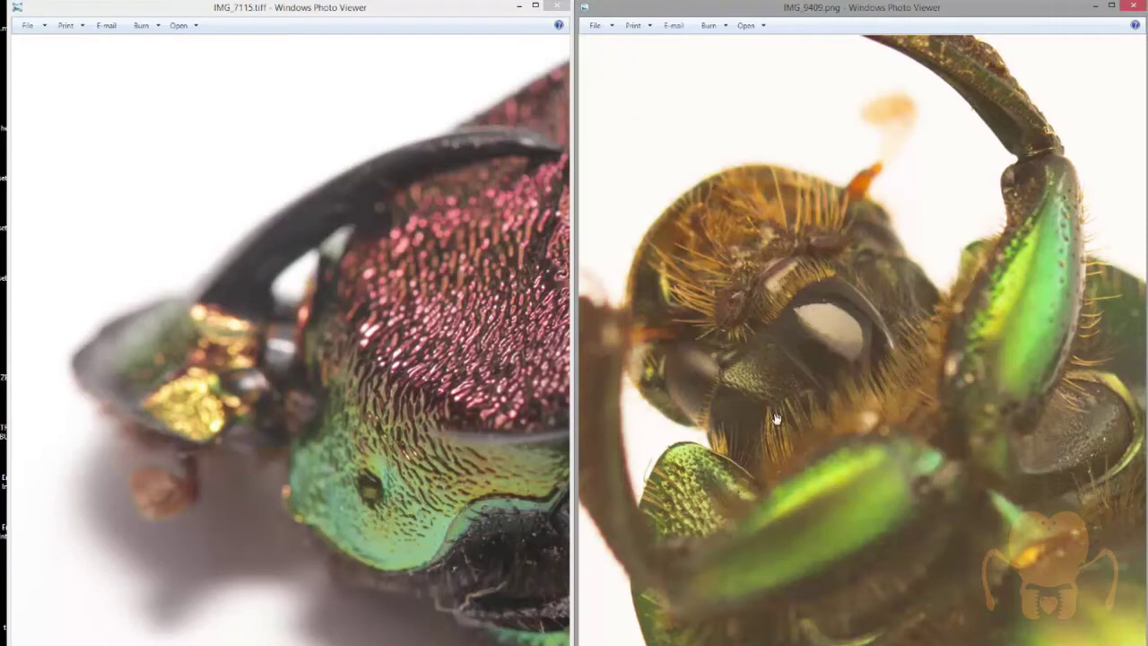
pyautogui.moveTo(772, 378); pyautogui.dragTo(785, 421)
pyautogui.moveTo(774, 328); pyautogui.dragTo(779, 382)
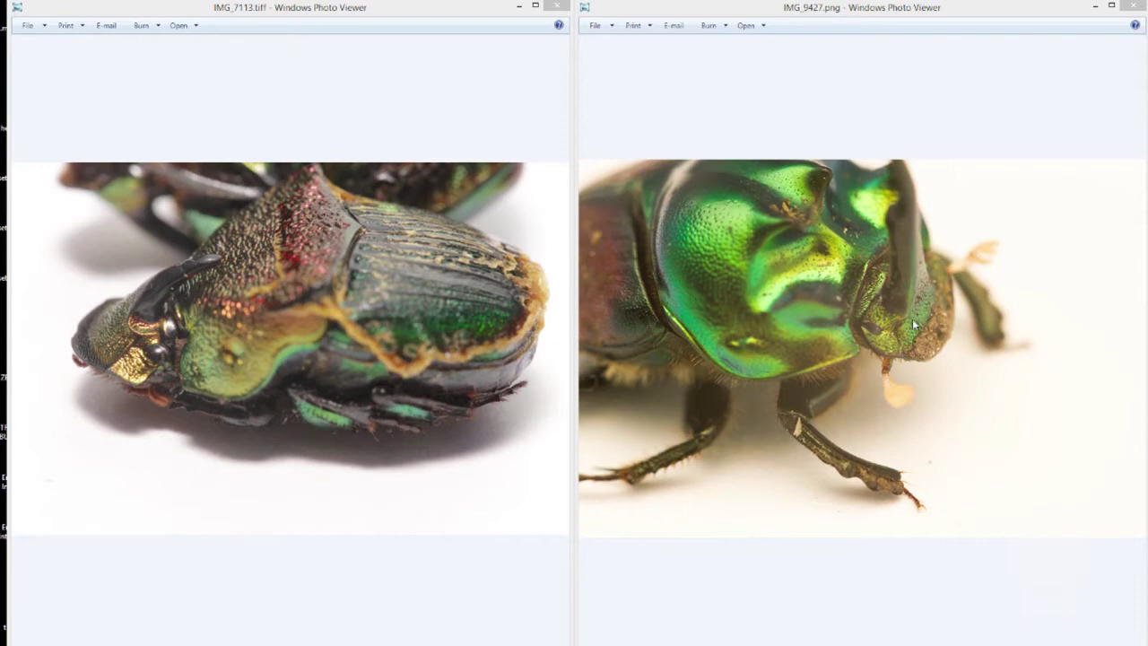
# Compare close views of the head, eye and horn base in IMG_9427.png and IMG_7113.tiff
pyautogui.scroll(1, 911, 339)
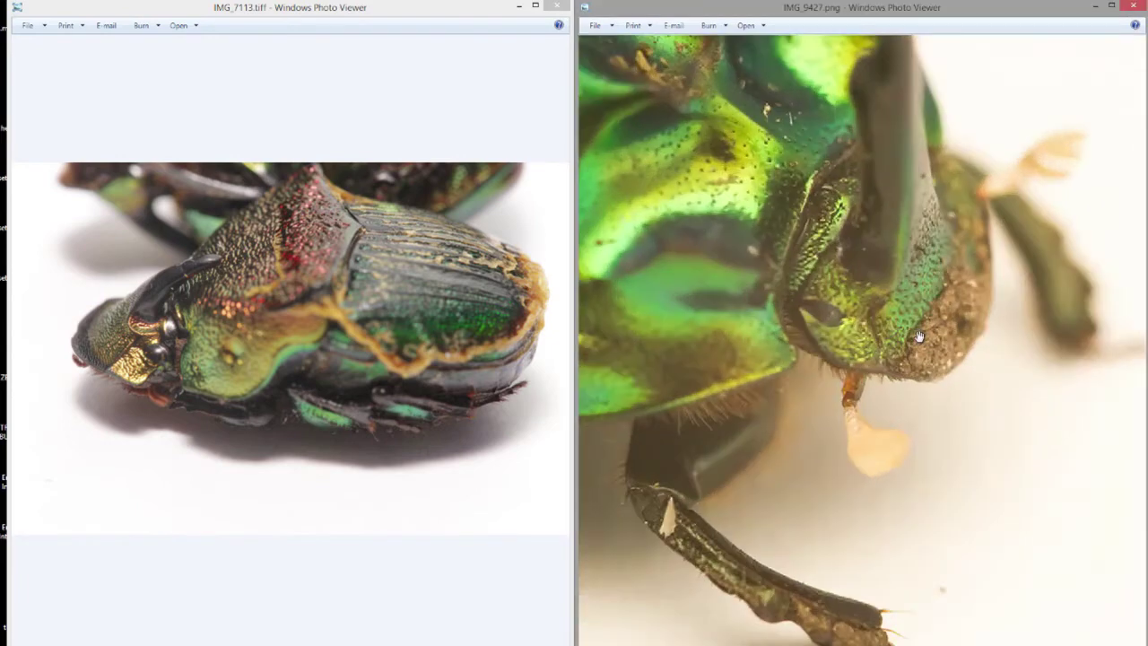
pyautogui.scroll(1, 929, 330)
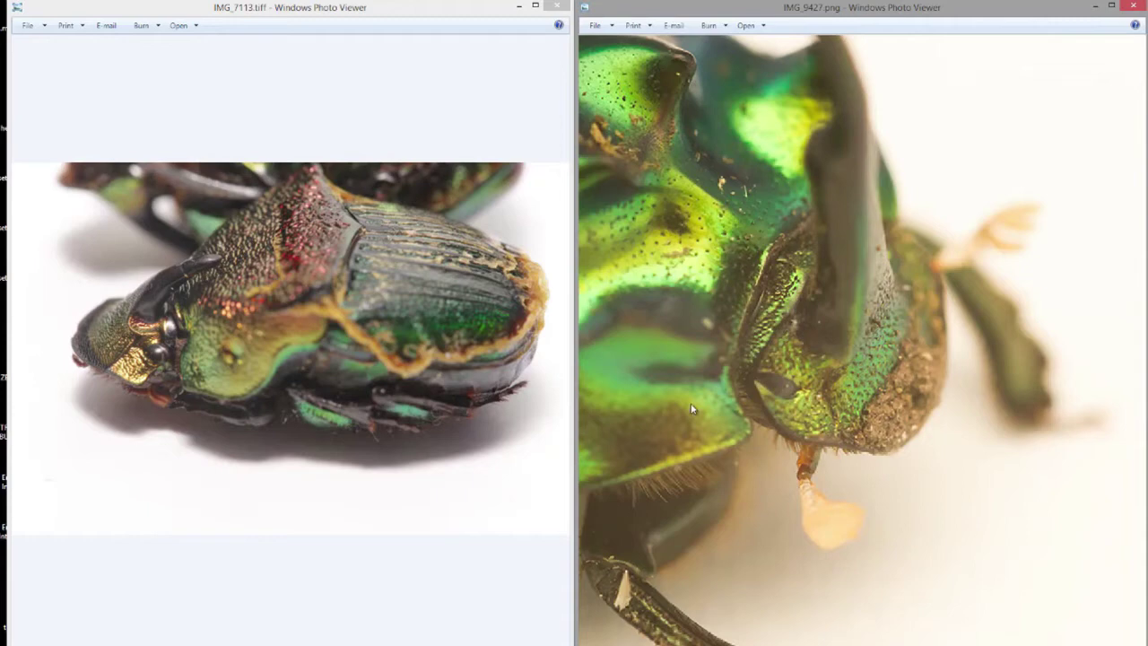
pyautogui.scroll(5, 197, 375)
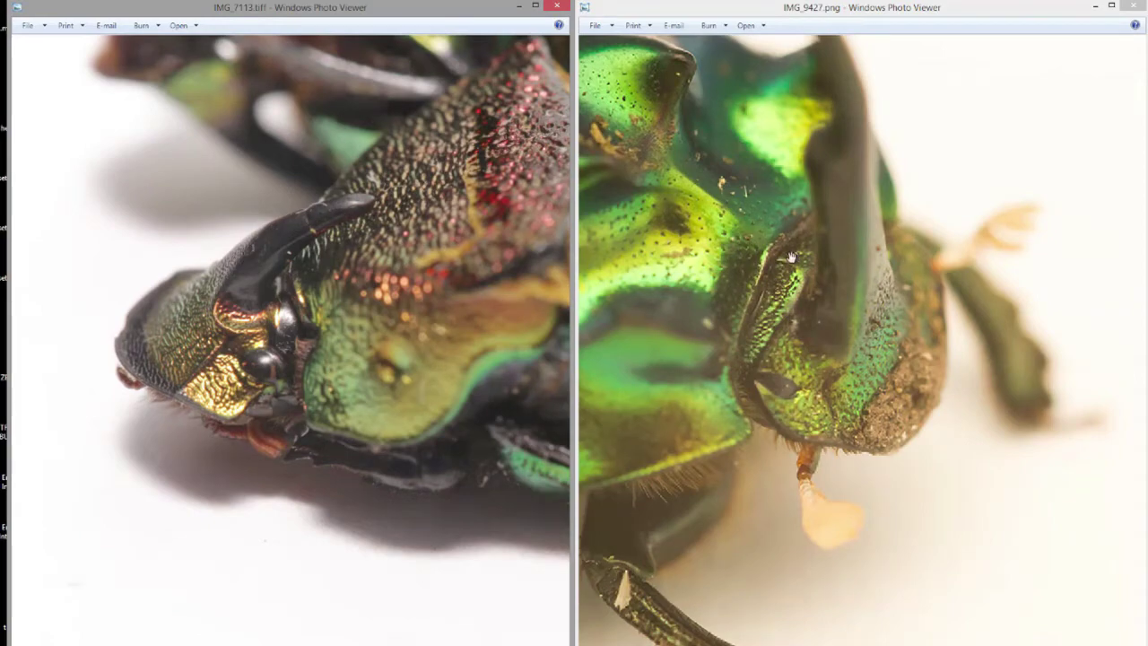
pyautogui.scroll(1, 753, 466)
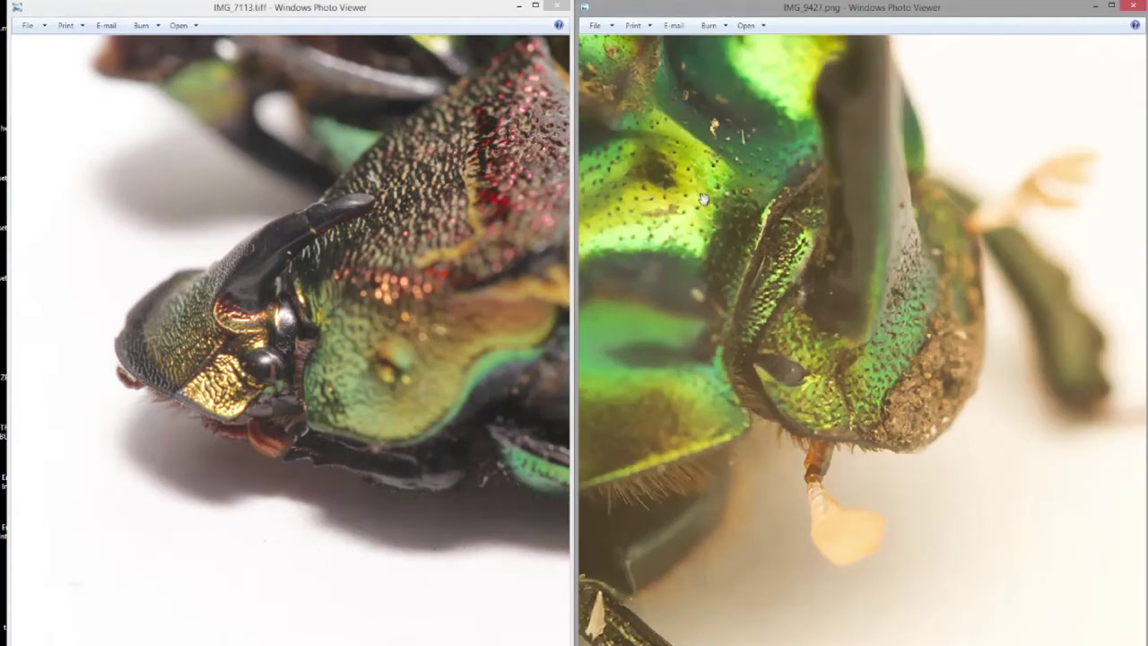
pyautogui.scroll(-5, 760, 265)
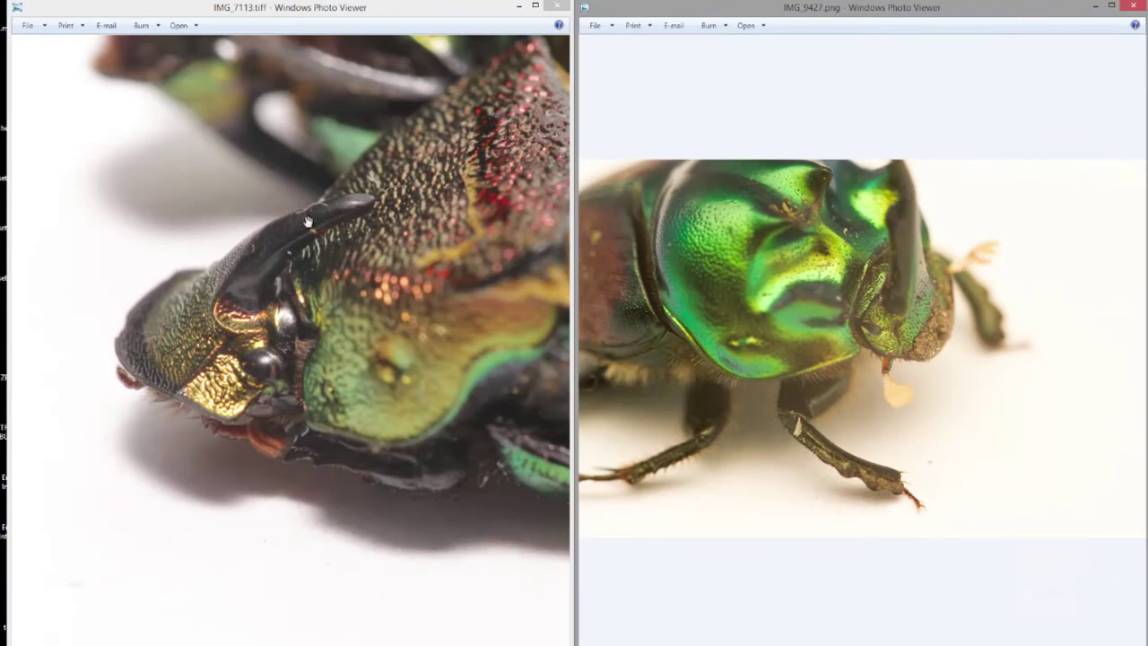
pyautogui.click(338, 245)
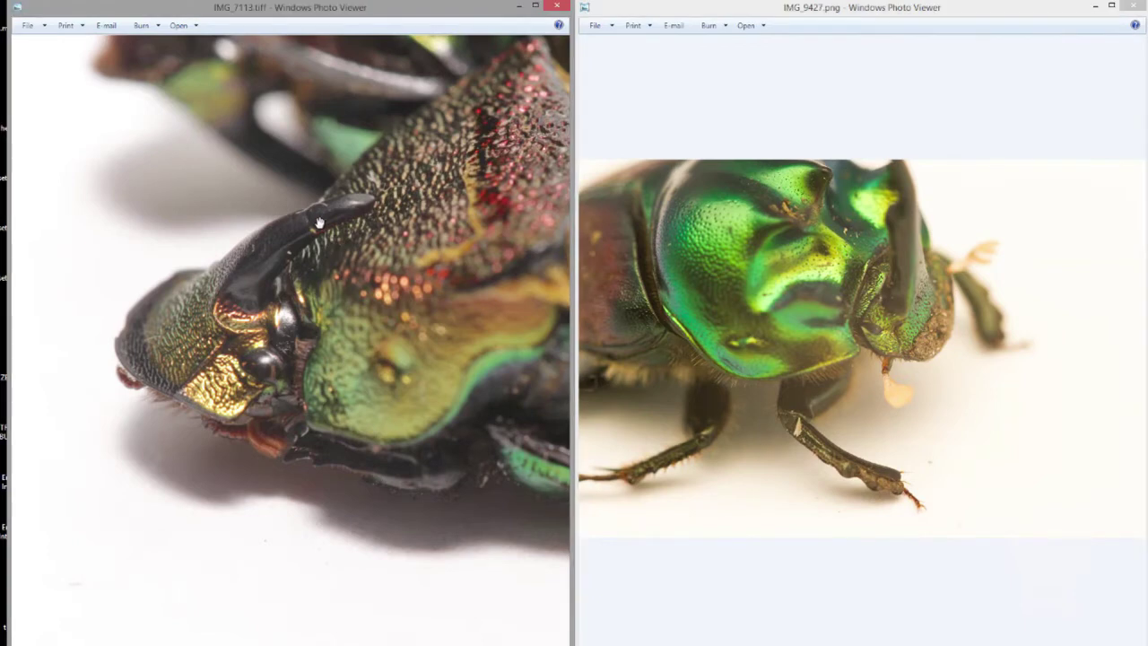
pyautogui.moveTo(383, 250); pyautogui.dragTo(301, 296)
# Browse the first photo set onward from IMG_7115.tiff, reviewing the whole body, underside, head, elytra and pygidium close-ups
pyautogui.press('Right')
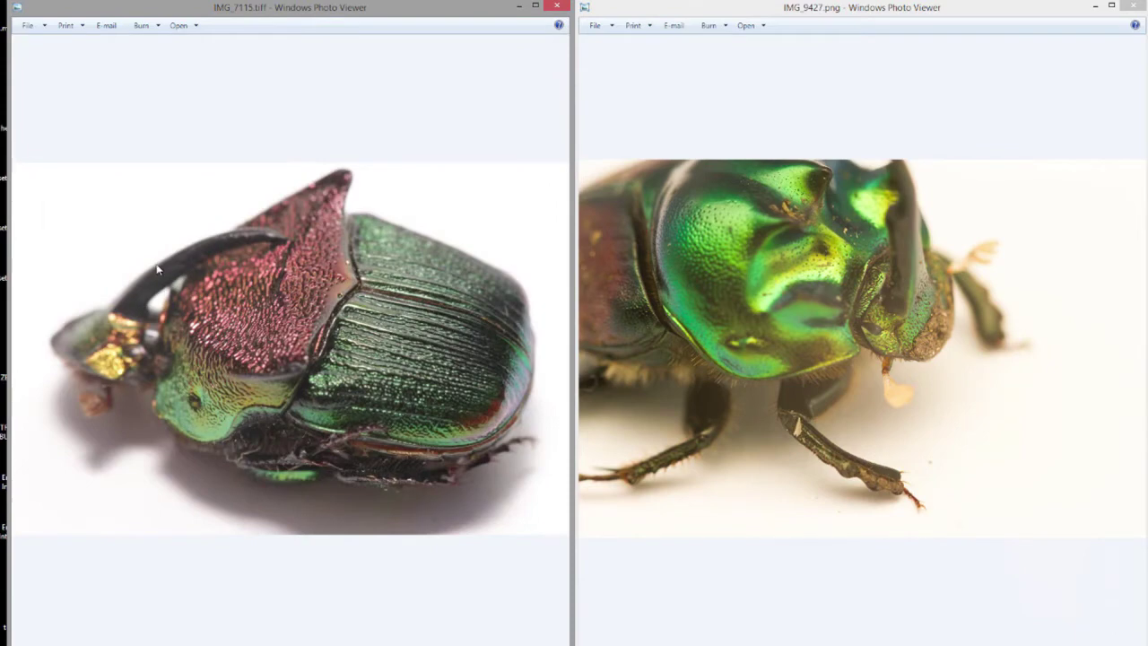
pyautogui.press('Right')
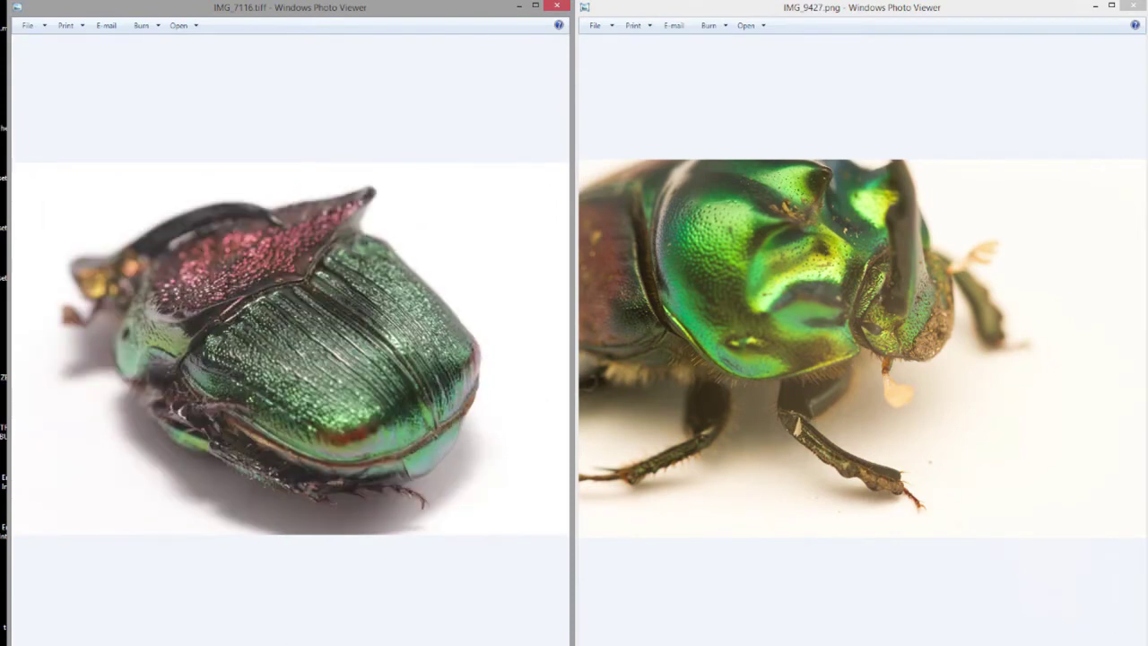
pyautogui.press('Right')
pyautogui.press('Right')
pyautogui.press('Right')
pyautogui.press('Right')
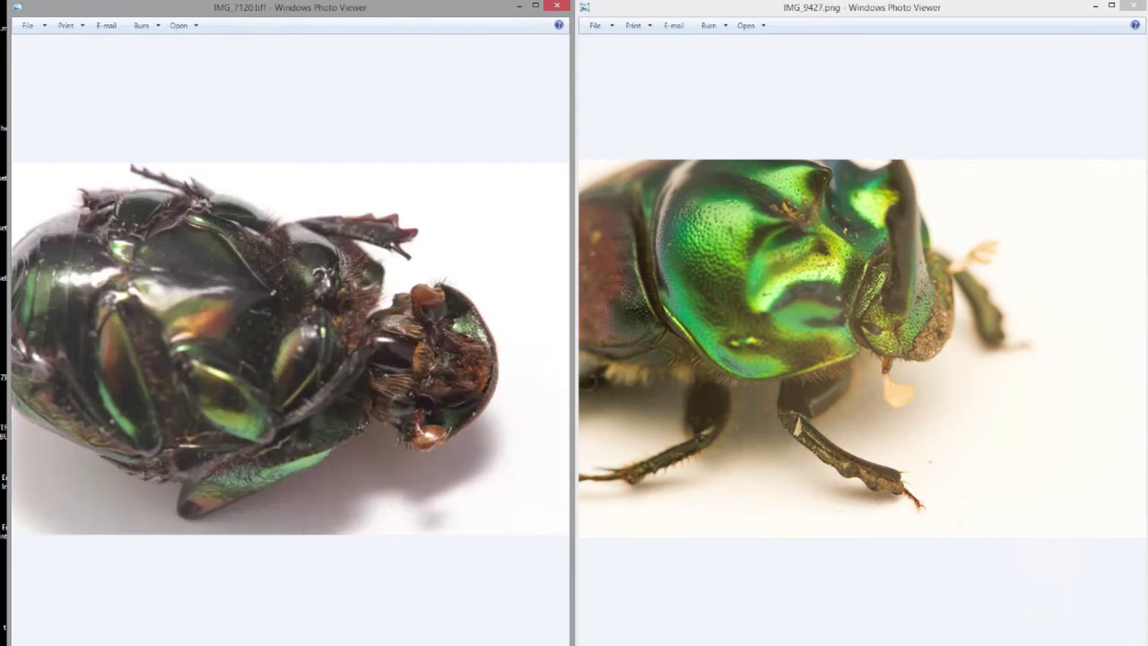
pyautogui.press('Right')
pyautogui.press('Right')
pyautogui.press('Right')
pyautogui.press('Right')
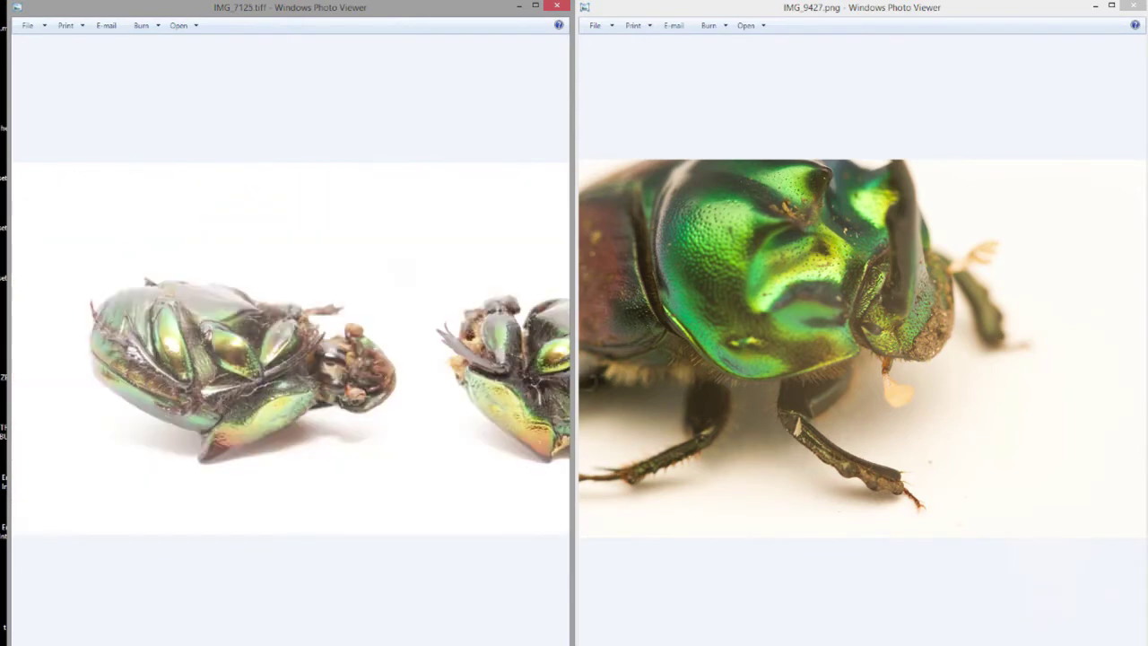
pyautogui.press('Right')
pyautogui.press('Right')
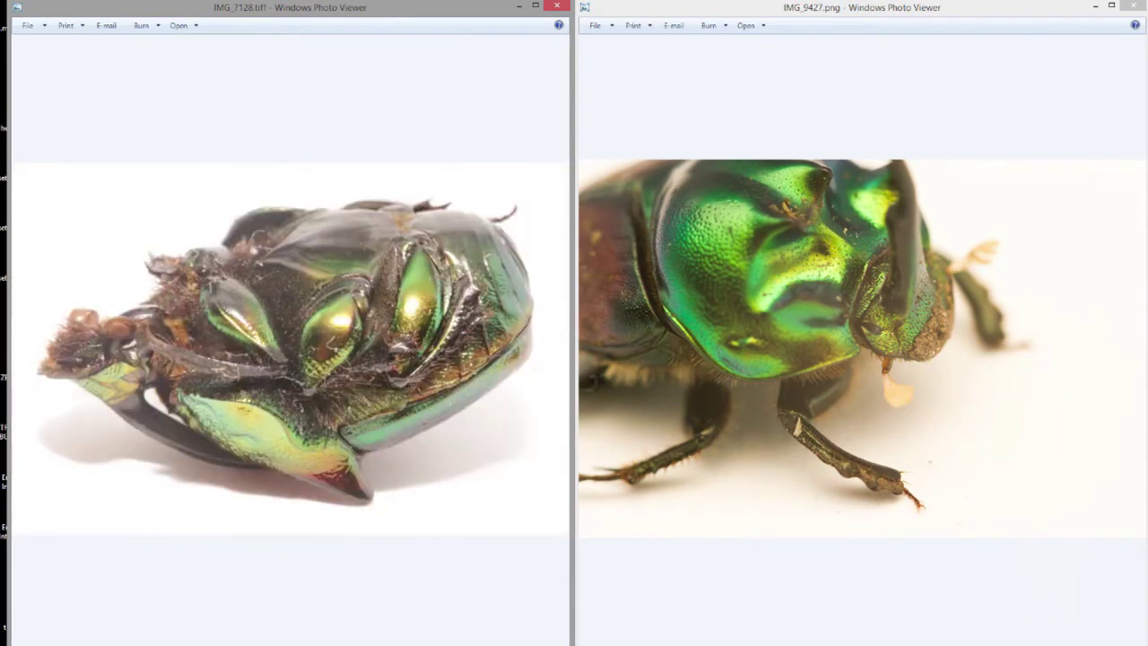
pyautogui.press('Right')
pyautogui.press('Right')
pyautogui.press('Right')
pyautogui.press('Right')
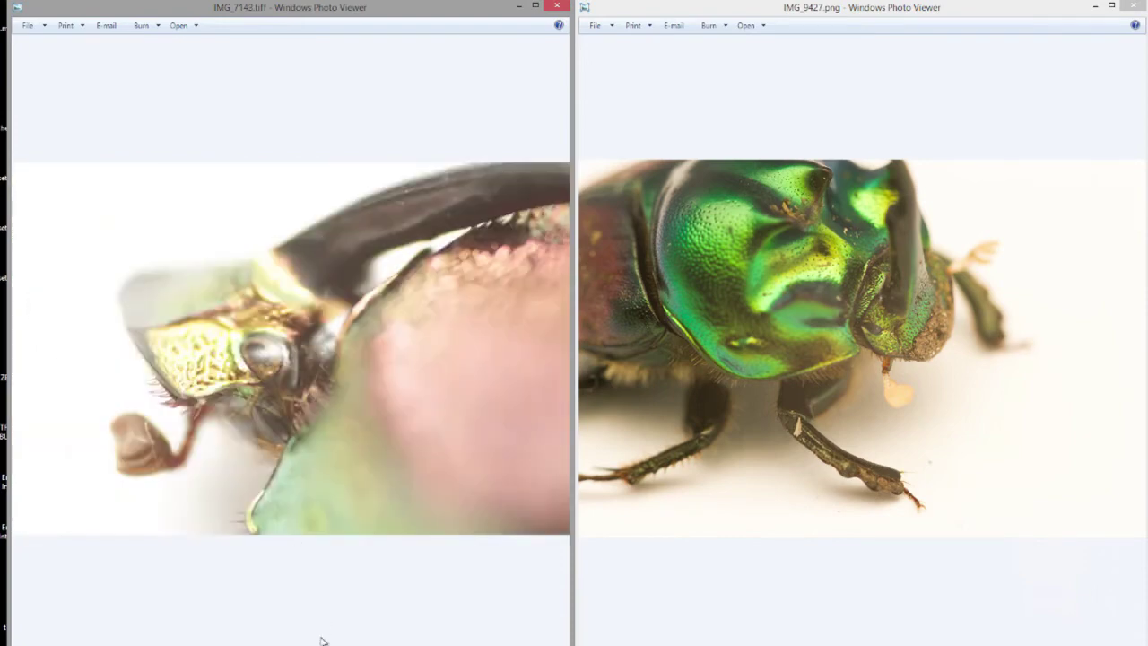
pyautogui.press('Right')
pyautogui.press('Right')
pyautogui.press('Right')
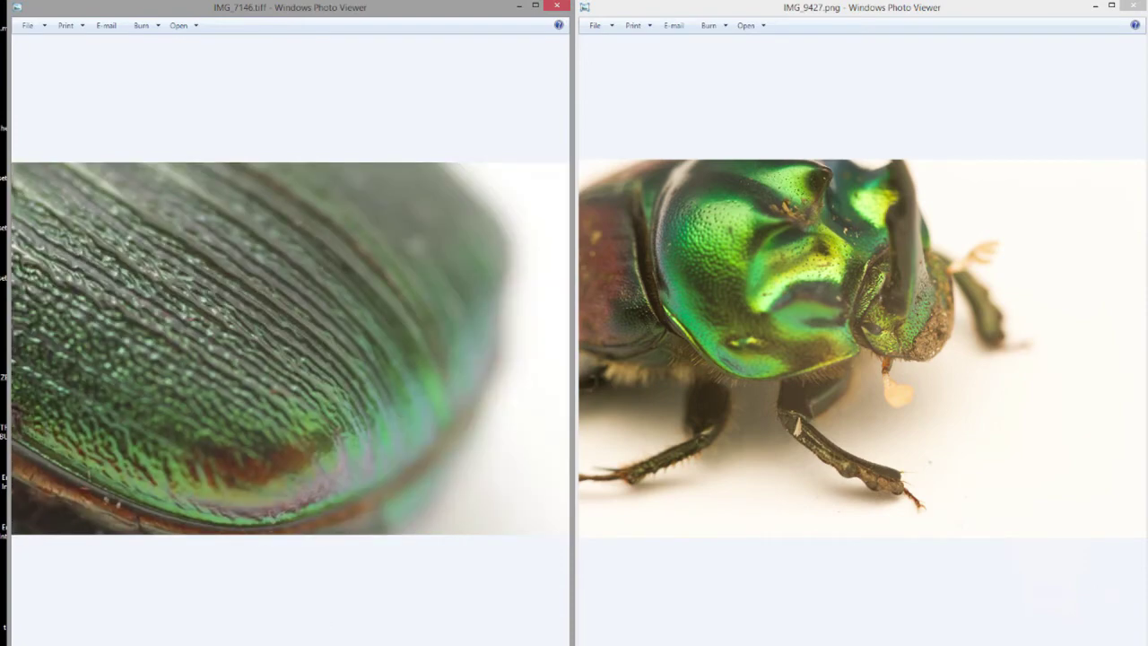
pyautogui.press('Right')
pyautogui.press('Right')
pyautogui.press('Right')
pyautogui.press('Right')
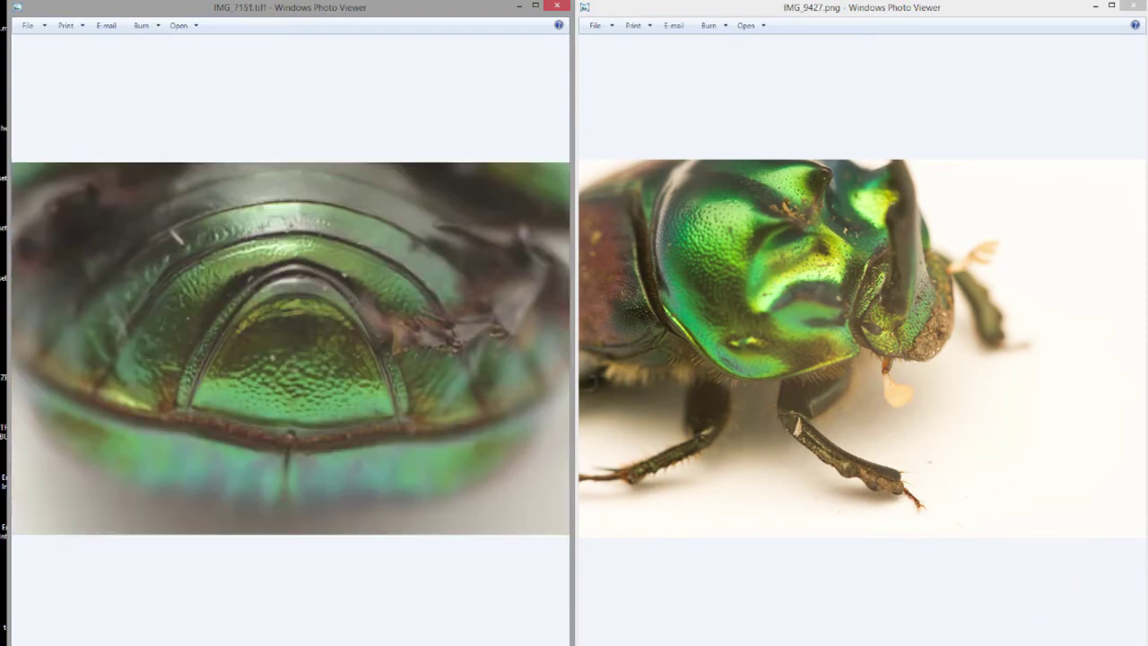
# Examine the horn's fine surface pits and the head's wrinkled texture in an enlarged view of IMG_7177.tiff
pyautogui.click(700, 415)
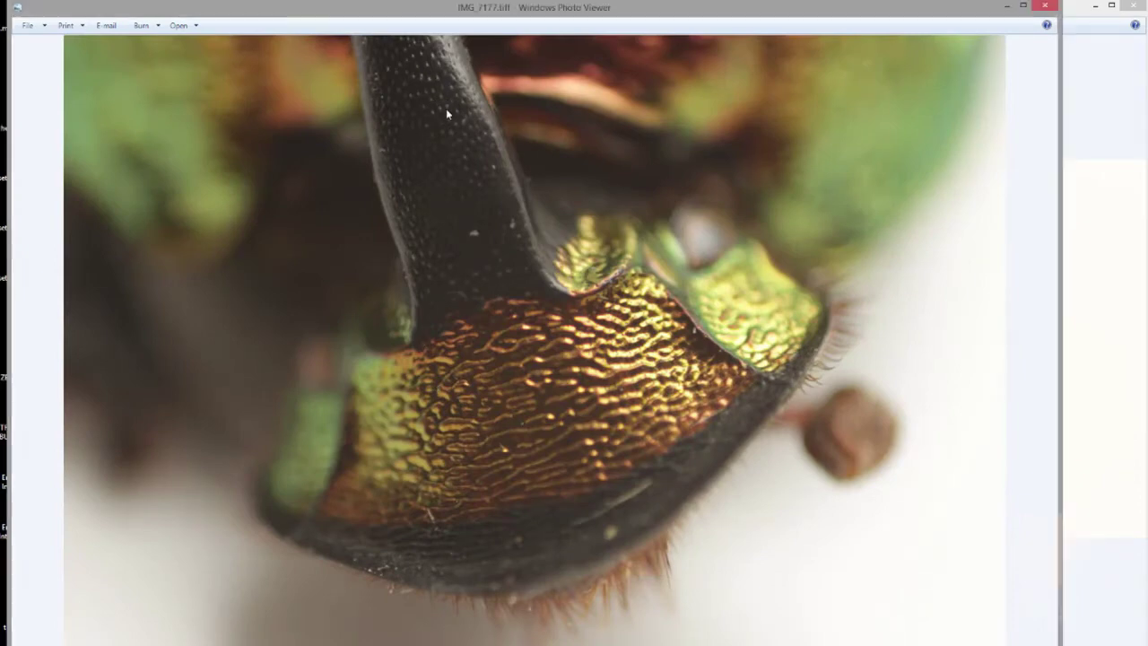
pyautogui.scroll(1, 416, 161)
pyautogui.scroll(1, 451, 158)
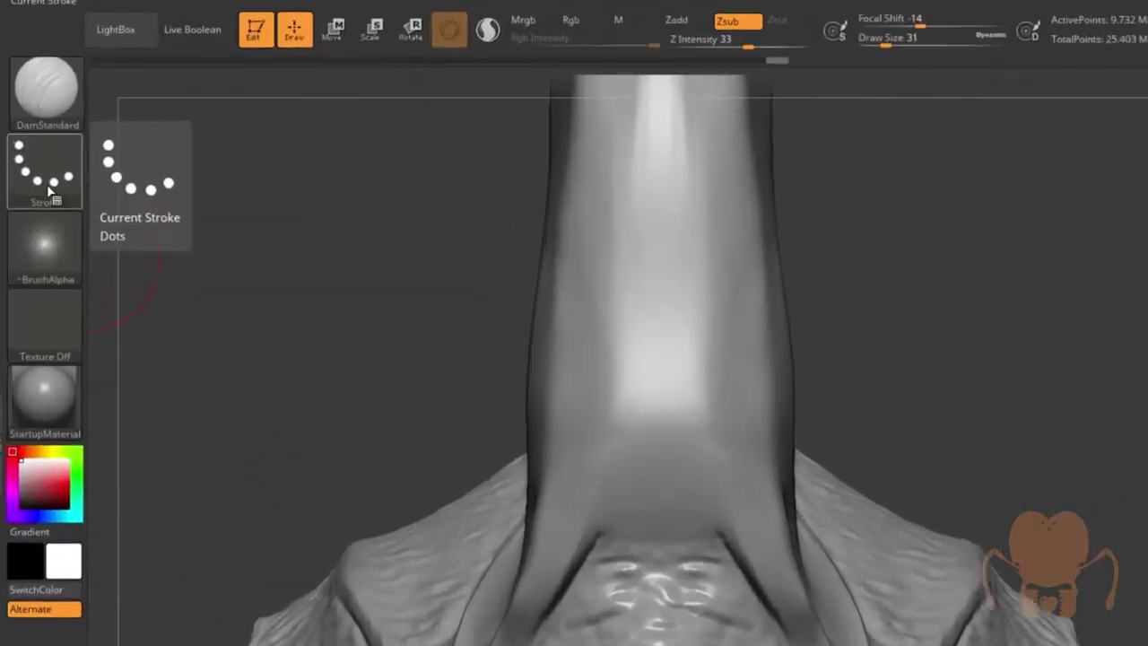
# Give the DamStandard brush the Spray stroke, with placement variance about 0.73 and a reduced scale variance
pyautogui.click(42, 177)
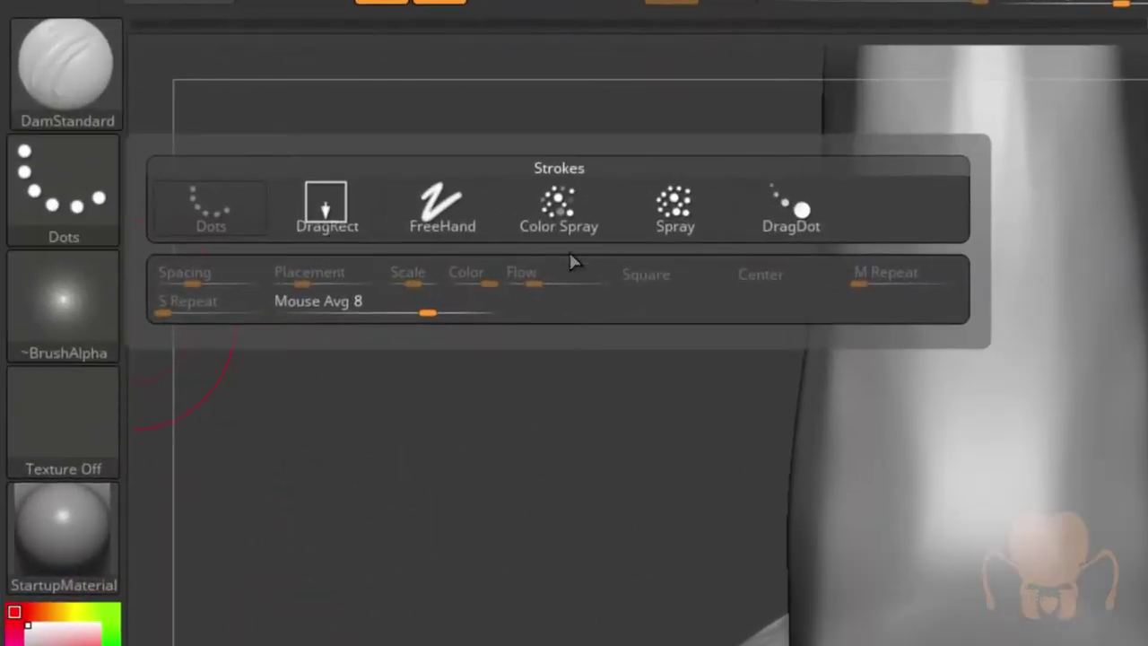
pyautogui.click(675, 202)
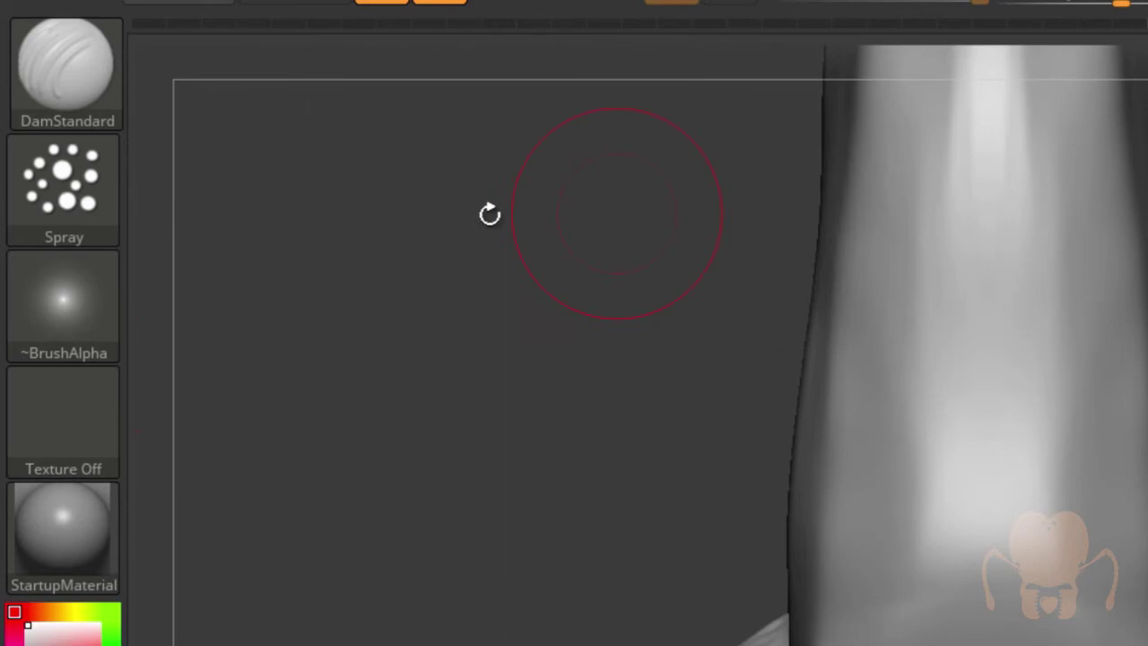
pyautogui.click(103, 189)
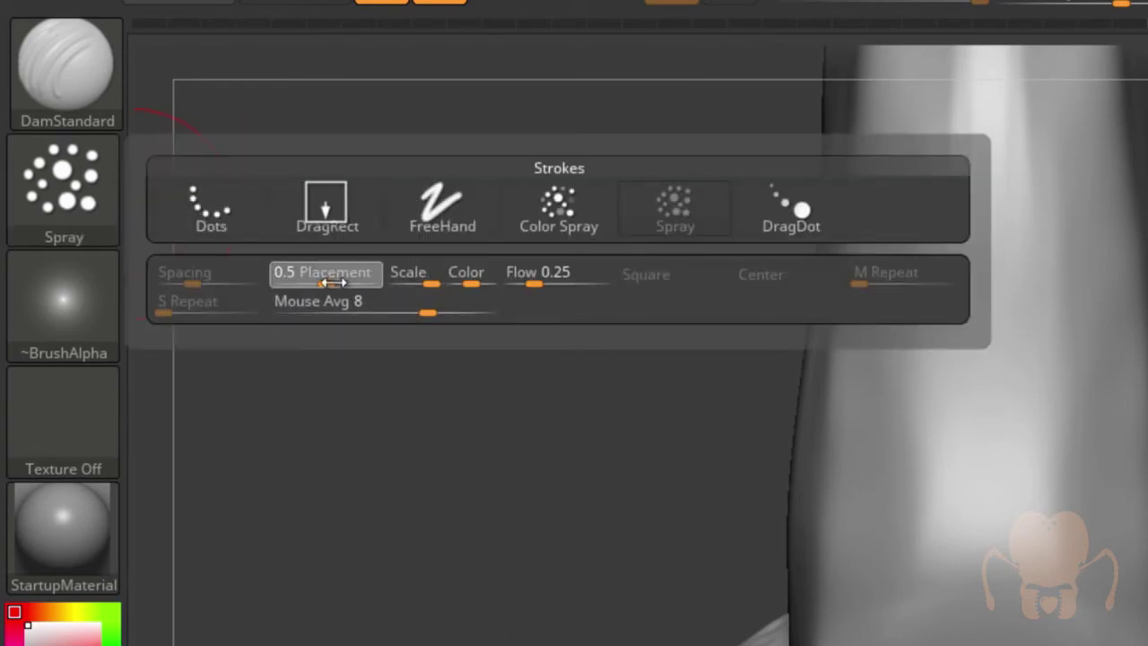
pyautogui.moveTo(333, 282); pyautogui.dragTo(350, 282)
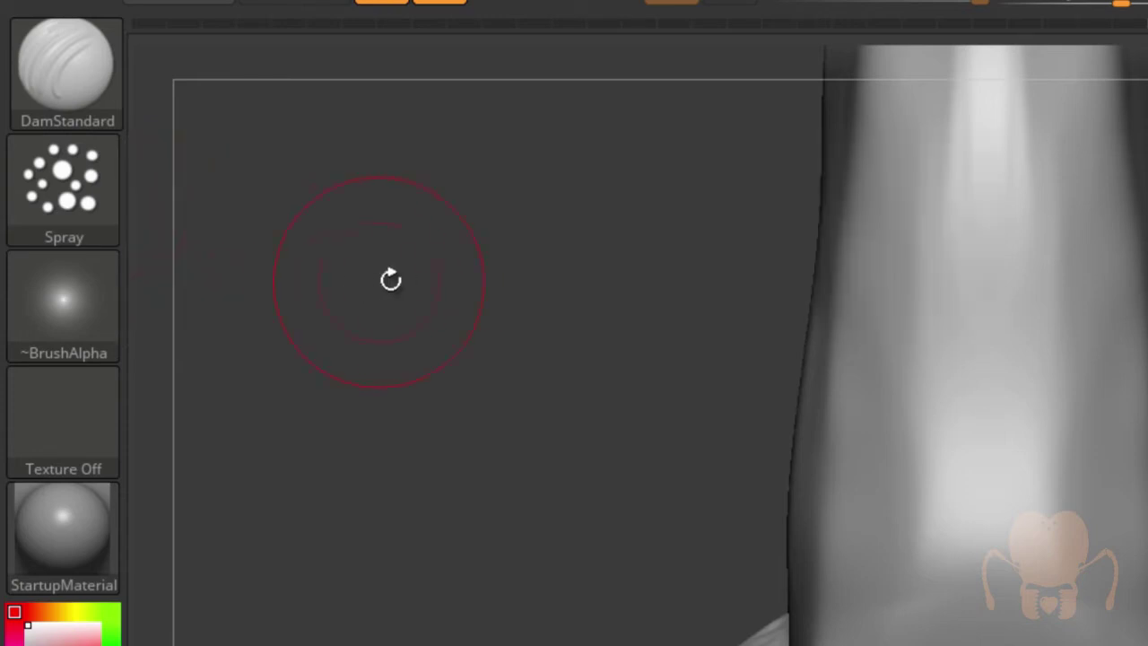
pyautogui.click(113, 202)
pyautogui.moveTo(430, 272); pyautogui.dragTo(390, 282)
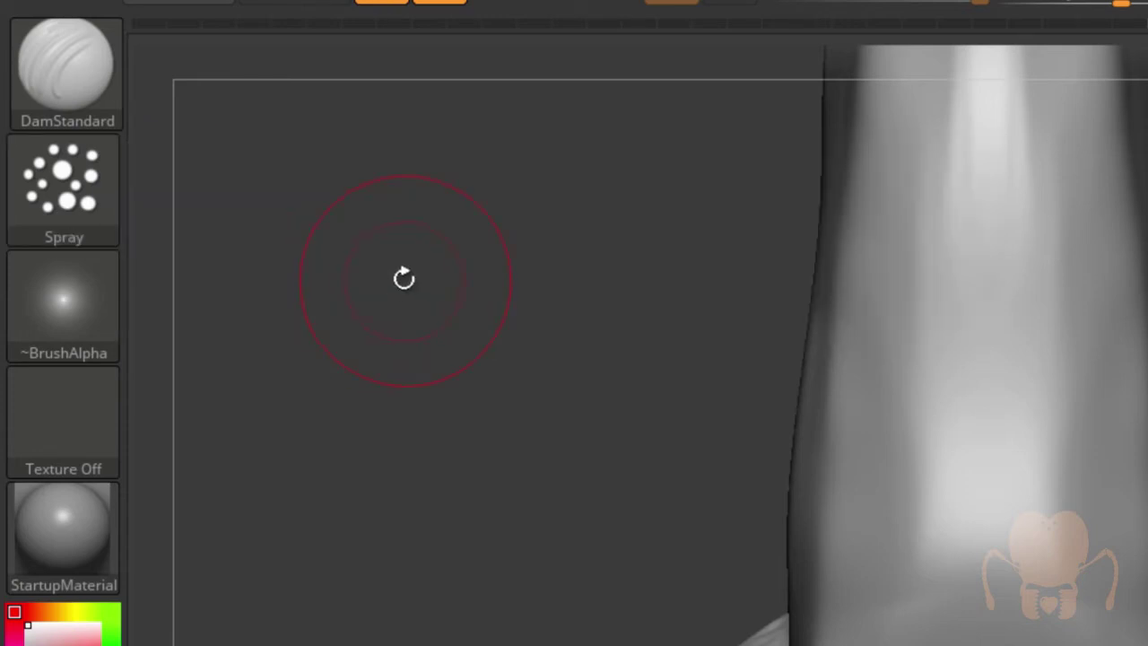
pyautogui.click(116, 203)
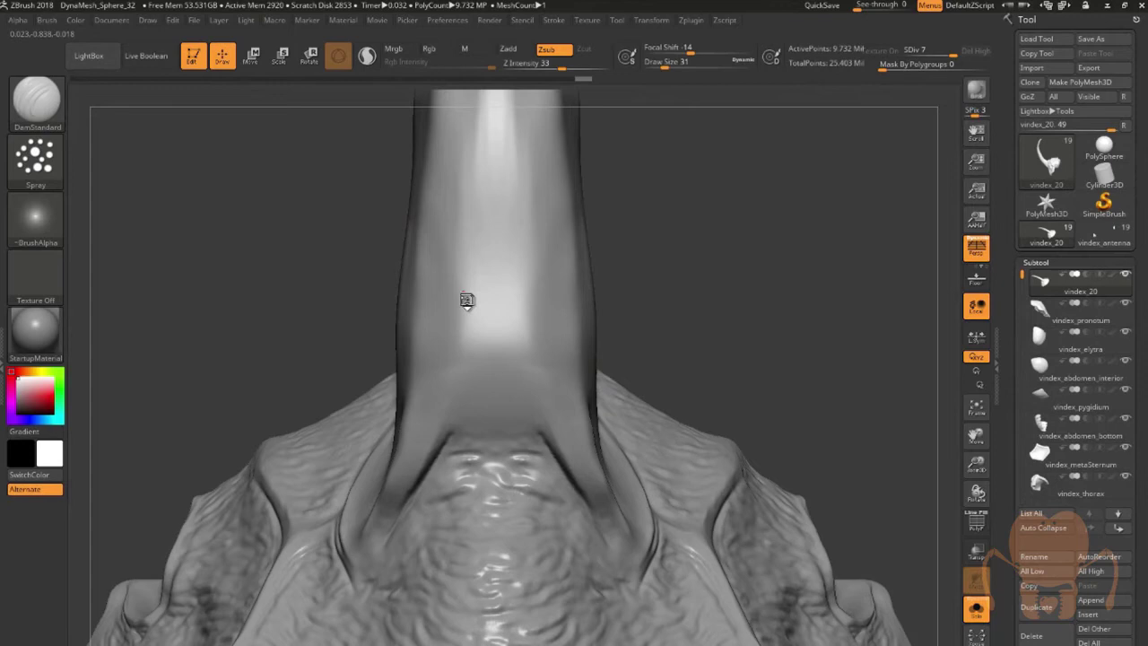
# Set the spray brush's draw size to 22 for pitting the front of the horn
pyautogui.click(466, 298)
pyautogui.moveTo(528, 302)
pyautogui.mouseDown()
pyautogui.moveTo(491, 414)
pyautogui.moveTo(468, 352)
pyautogui.mouseUp()
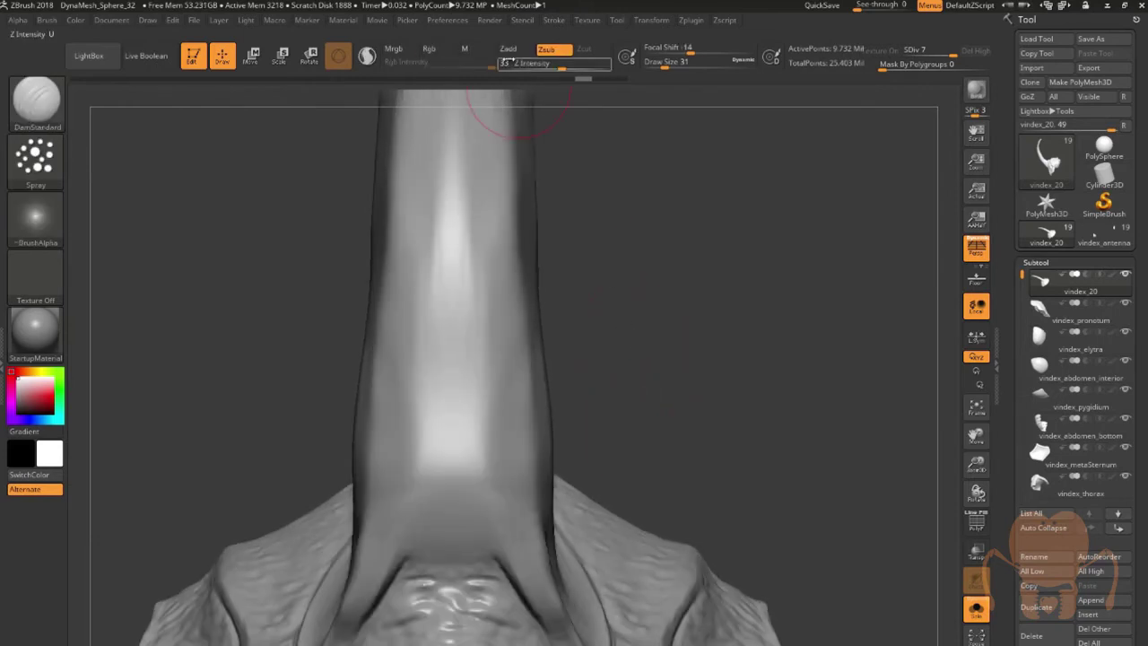
pyautogui.click(652, 63)
pyautogui.write('22')
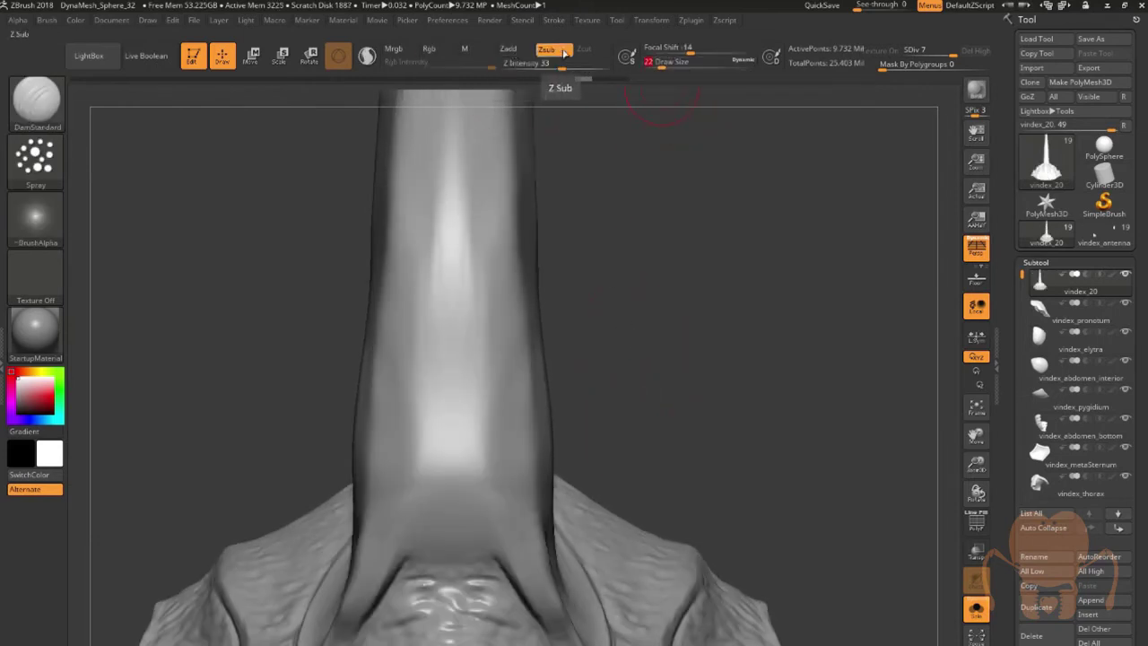
# Try spraying pits across the horn's lower front with the brush's default alpha, and undo the test strokes
pyautogui.moveTo(479, 278); pyautogui.dragTo(471, 453)
pyautogui.moveTo(587, 380); pyautogui.dragTo(607, 384)
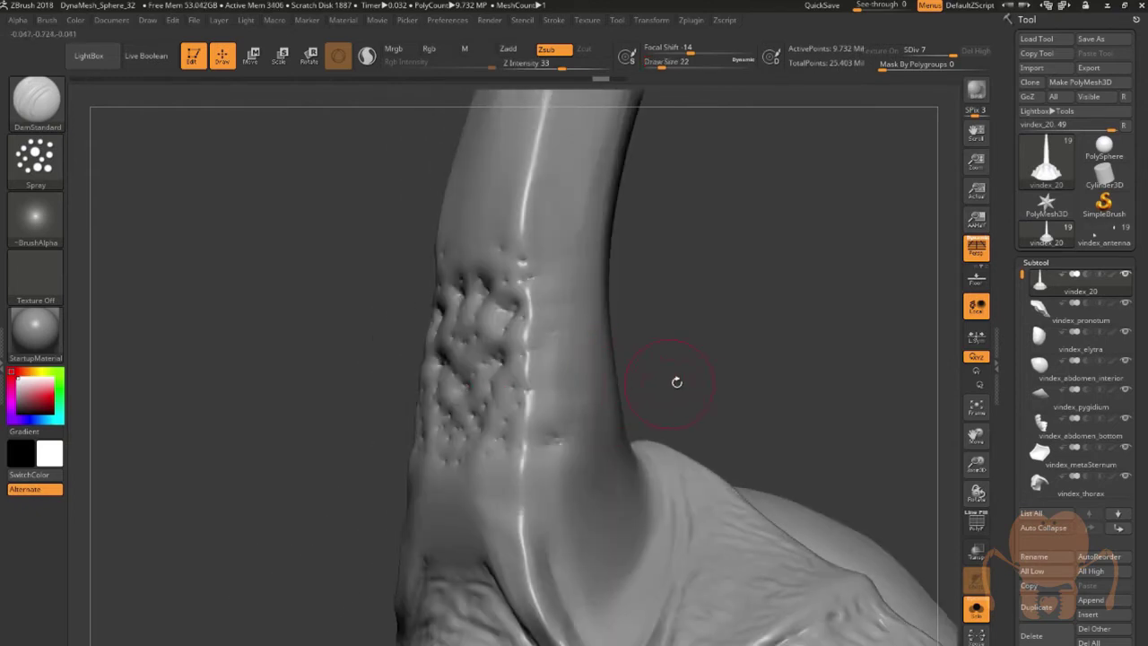
pyautogui.moveTo(677, 382); pyautogui.dragTo(704, 383)
pyautogui.hotkey('ctrl', 'z')
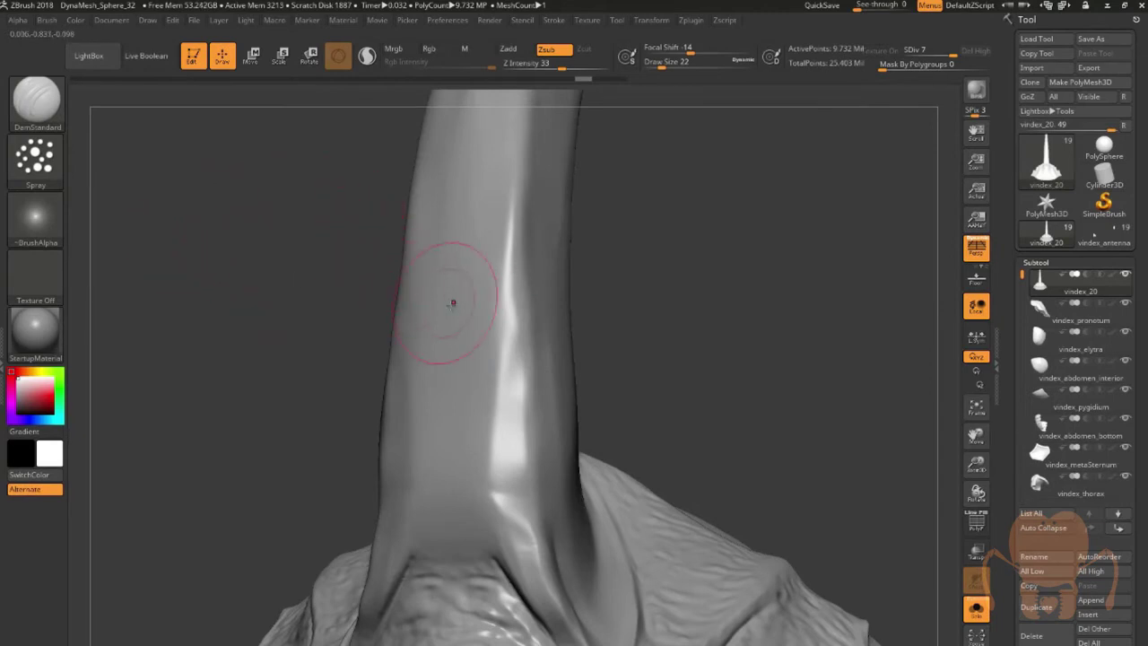
pyautogui.hotkey('ctrl', 'z')
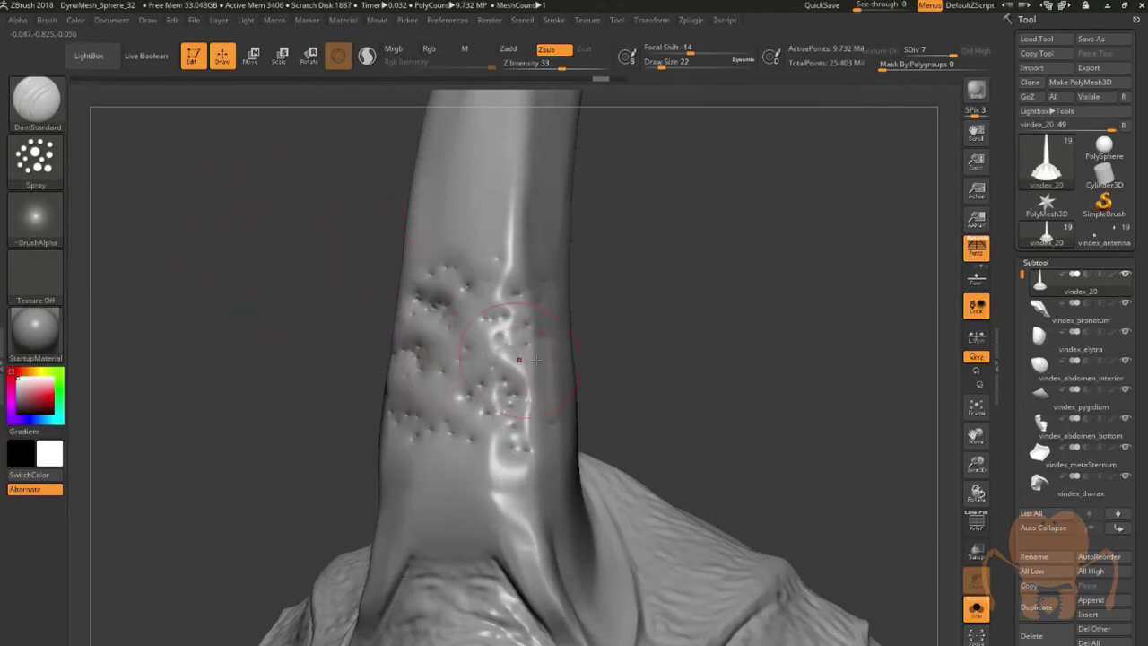
pyautogui.moveTo(658, 340); pyautogui.dragTo(692, 359)
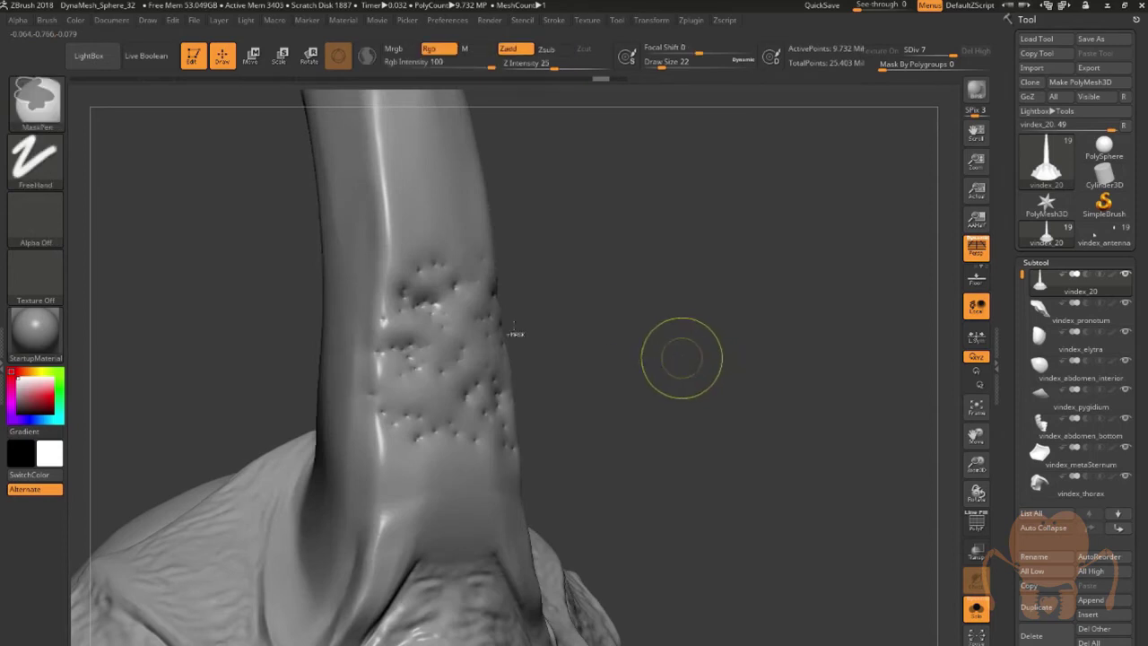
pyautogui.hotkey('ctrl', 'shift', 'z')
# Assign Alpha 40 to the DamStandard brush, test-spray small pits on the horn's lower front, and undo them
pyautogui.click(31, 219)
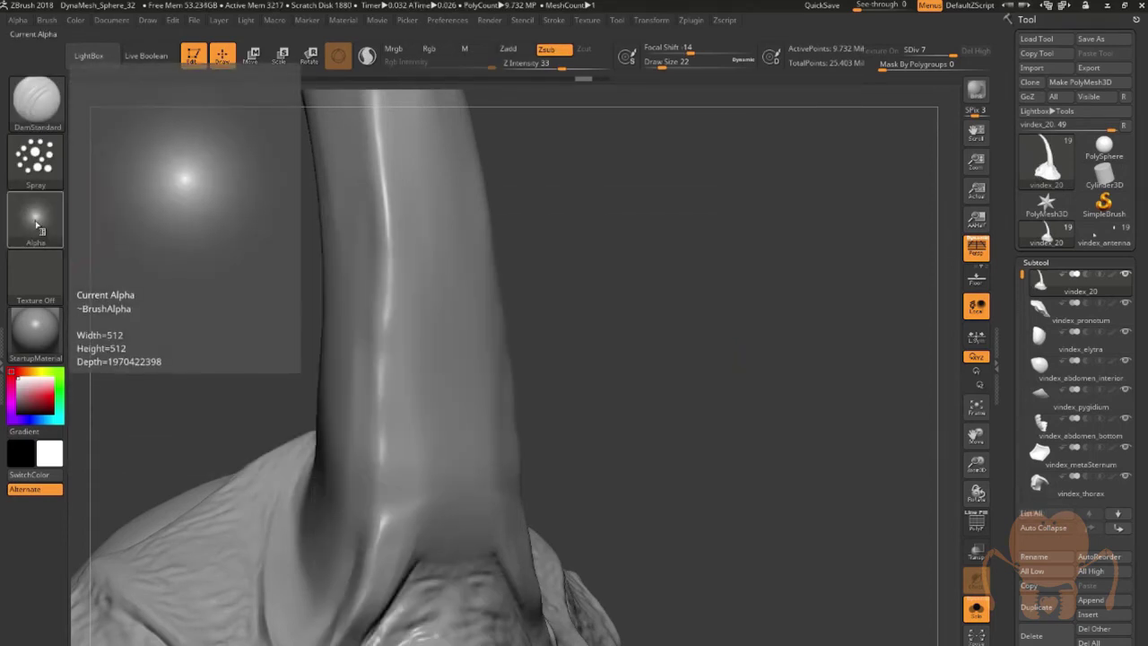
pyautogui.click(31, 220)
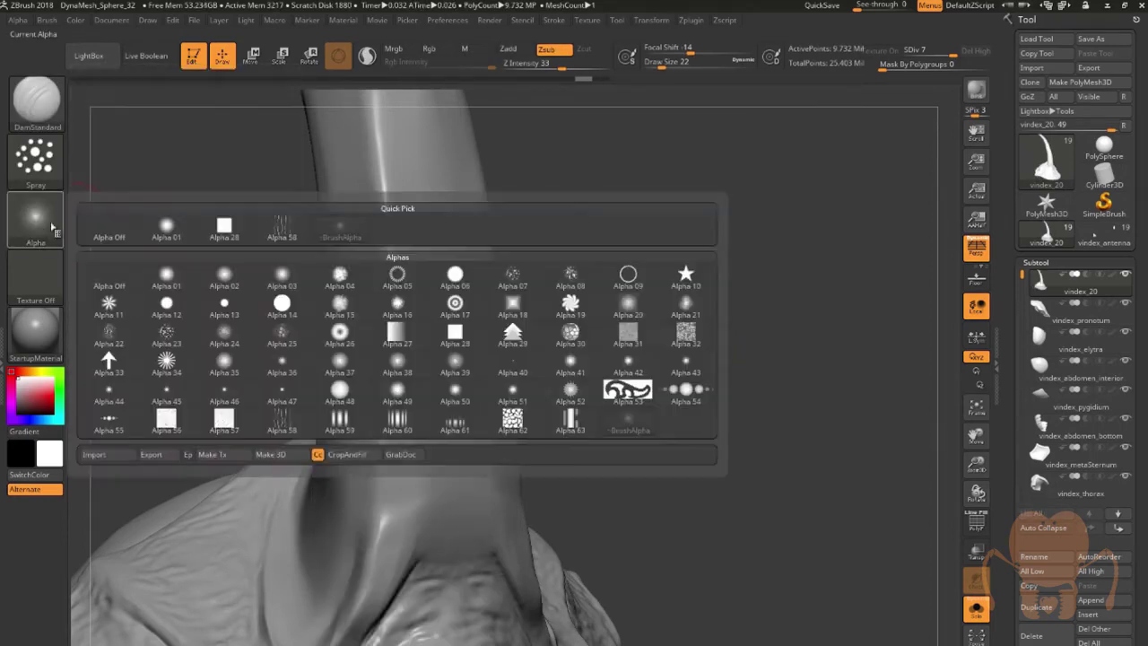
pyautogui.click(523, 371)
pyautogui.moveTo(569, 404)
pyautogui.mouseDown()
pyautogui.moveTo(467, 346)
pyautogui.moveTo(517, 410)
pyautogui.mouseUp()
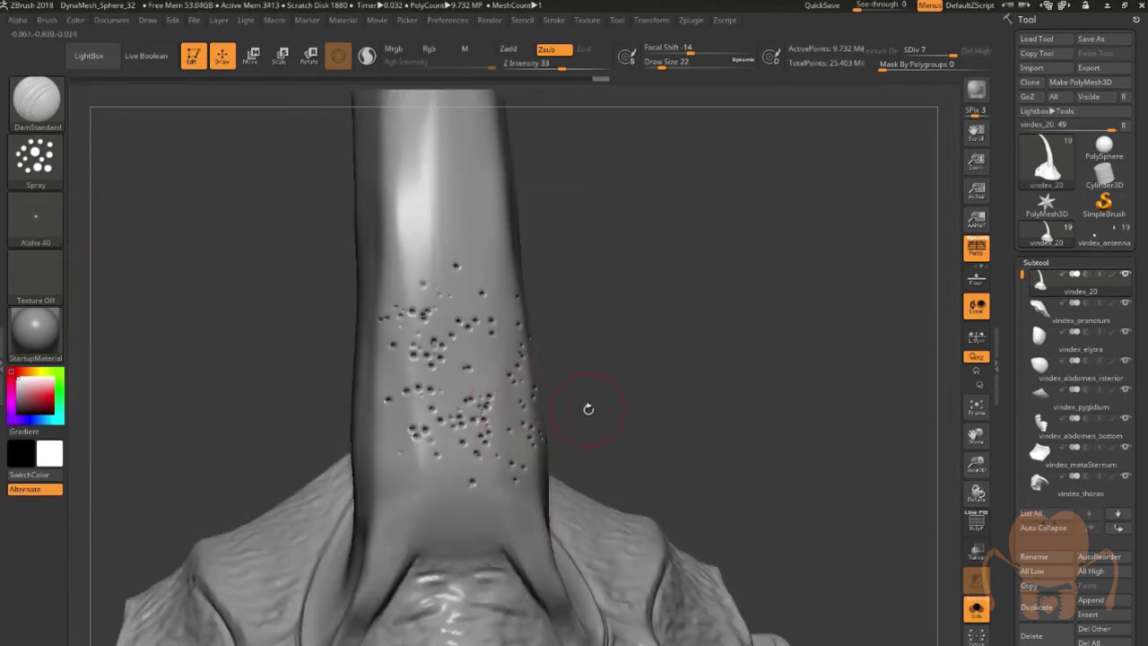
pyautogui.moveTo(587, 408); pyautogui.dragTo(558, 410)
pyautogui.hotkey('ctrl', 'z')
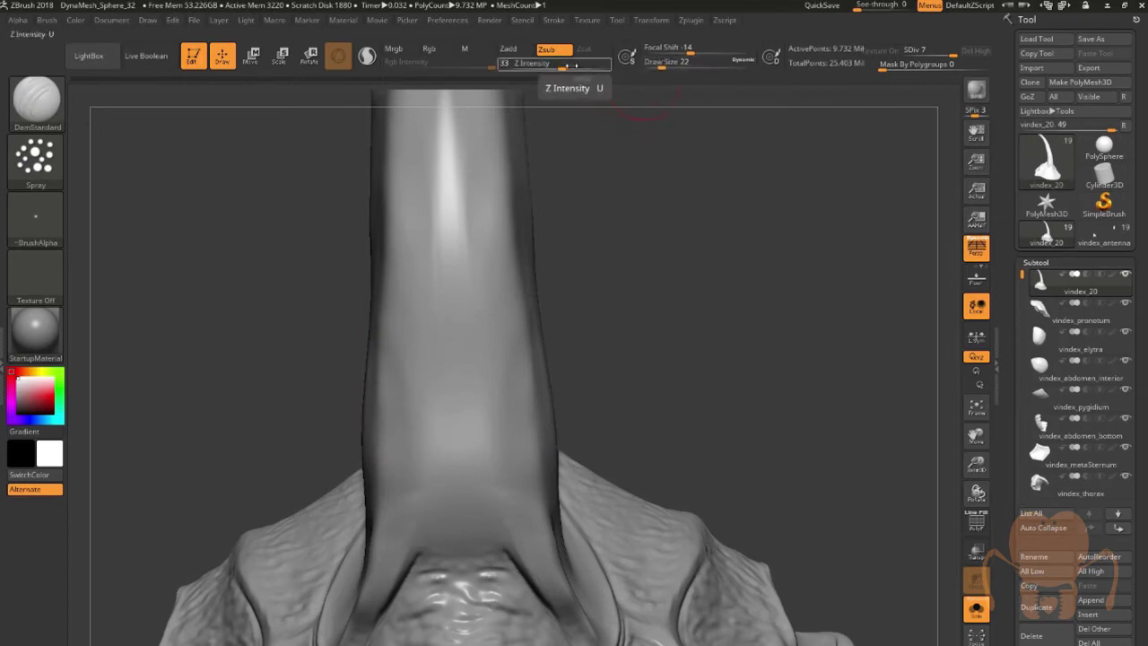
# Lower the Z intensity to 4, try a fainter spray of pits on the horn's front, and undo it
pyautogui.moveTo(558, 66); pyautogui.dragTo(517, 67)
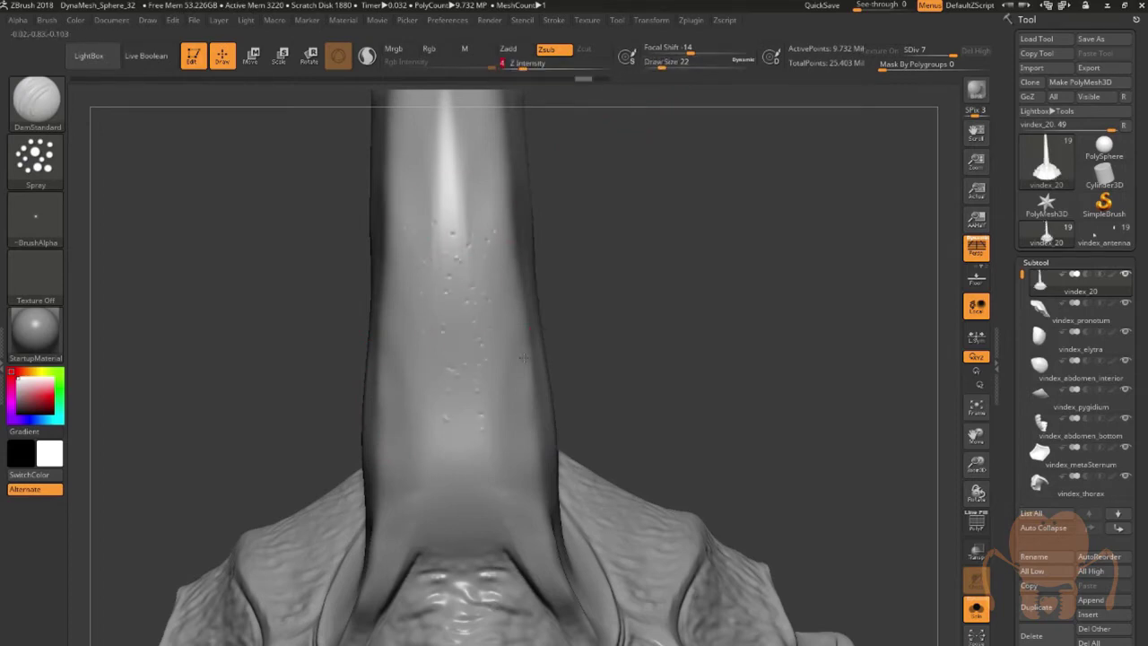
pyautogui.hotkey('ctrl', 'z')
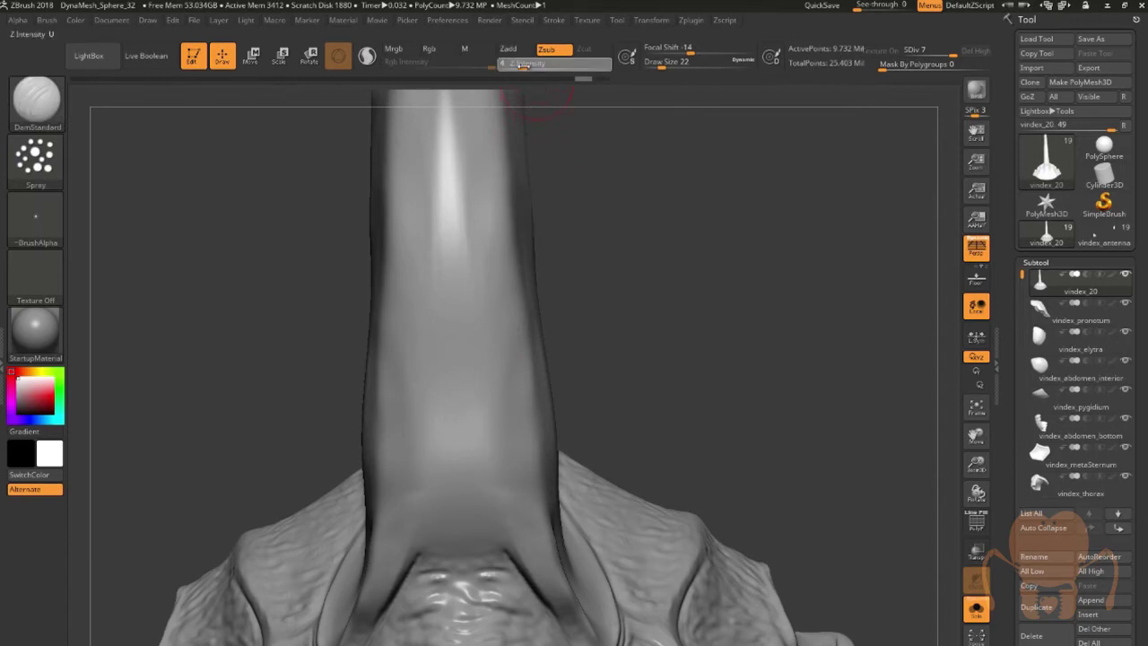
pyautogui.moveTo(587, 190); pyautogui.dragTo(261, 197)
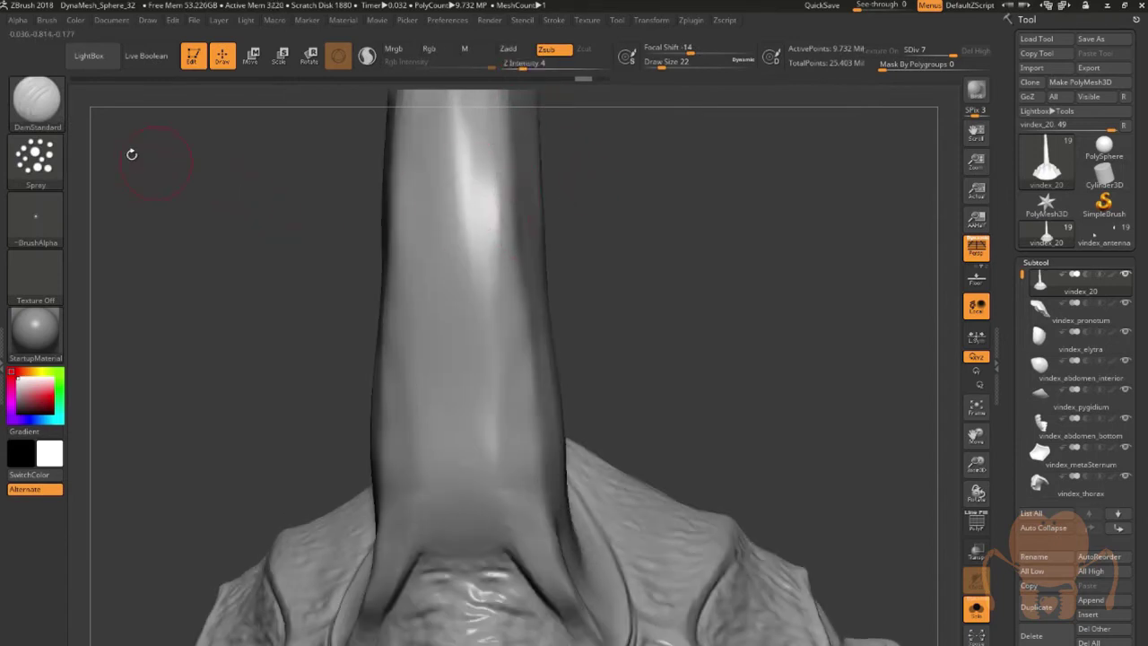
# Spray fine pits along the lower front of the horn with the Z intensity at 3
pyautogui.click(36, 157)
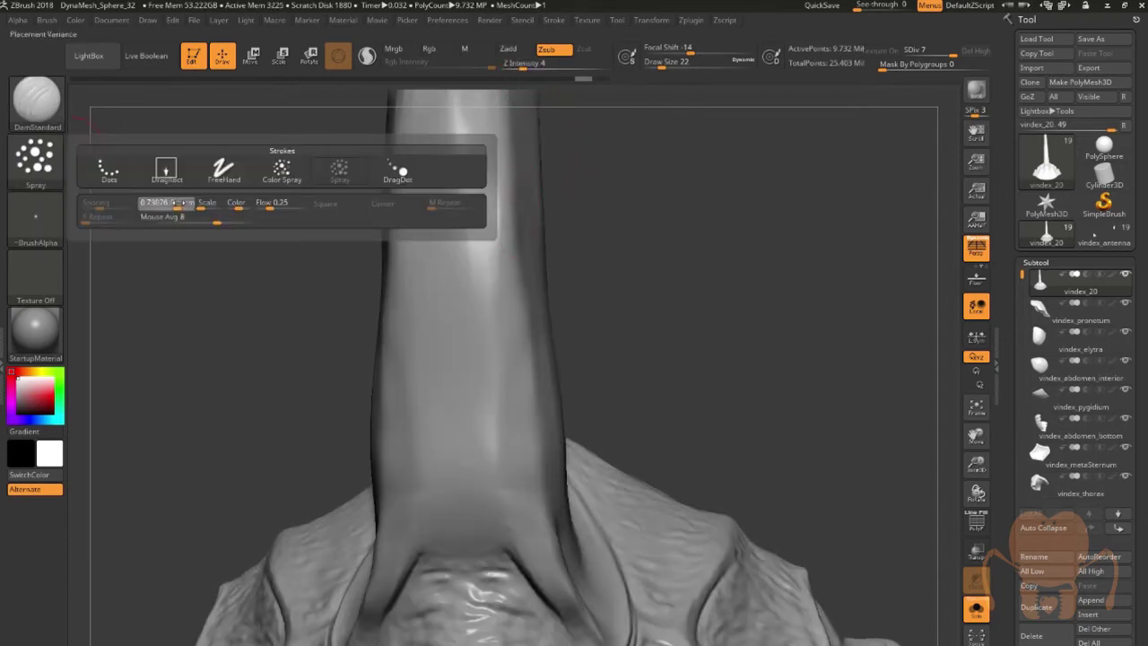
pyautogui.click(36, 157)
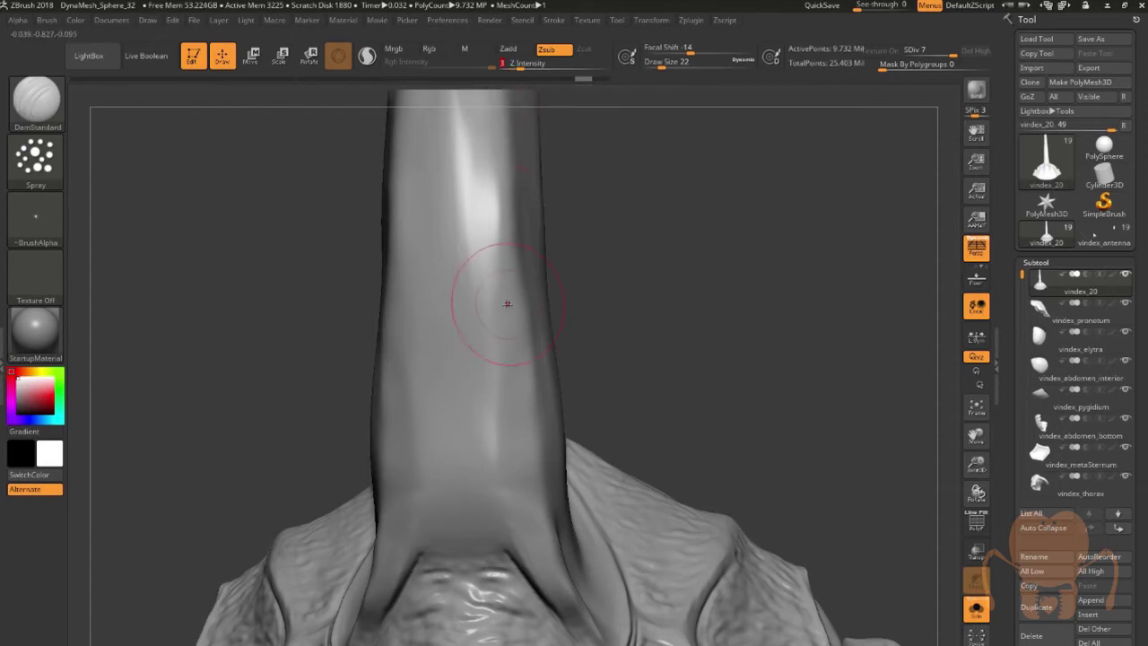
pyautogui.moveTo(623, 328); pyautogui.dragTo(600, 305)
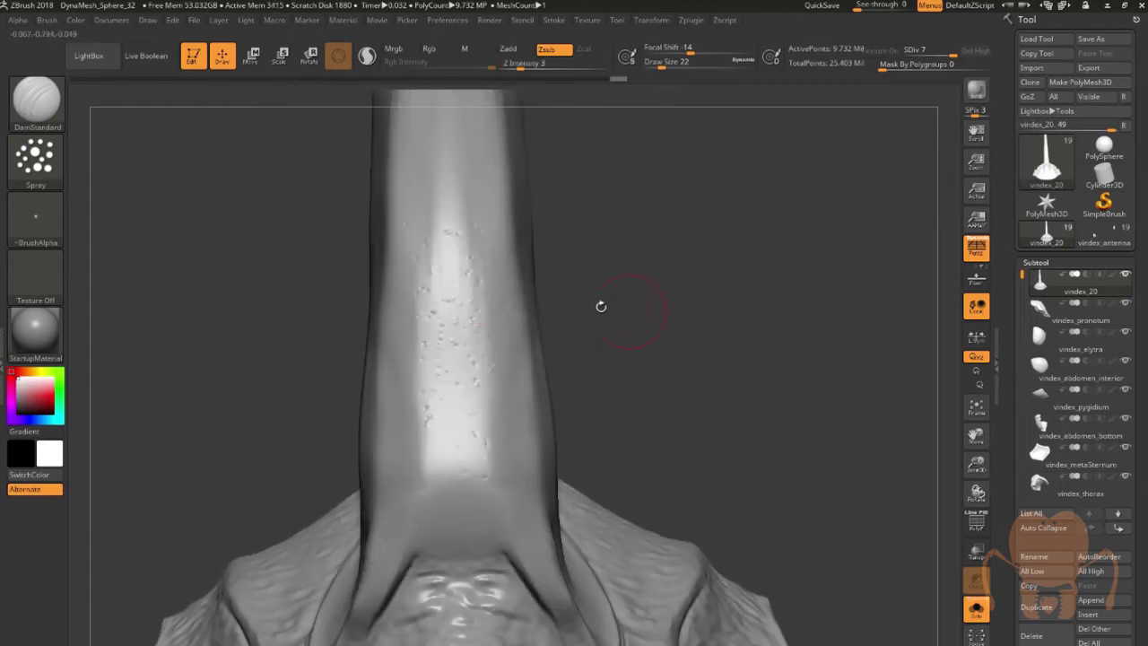
pyautogui.moveTo(36, 215)
pyautogui.moveTo(35, 334)
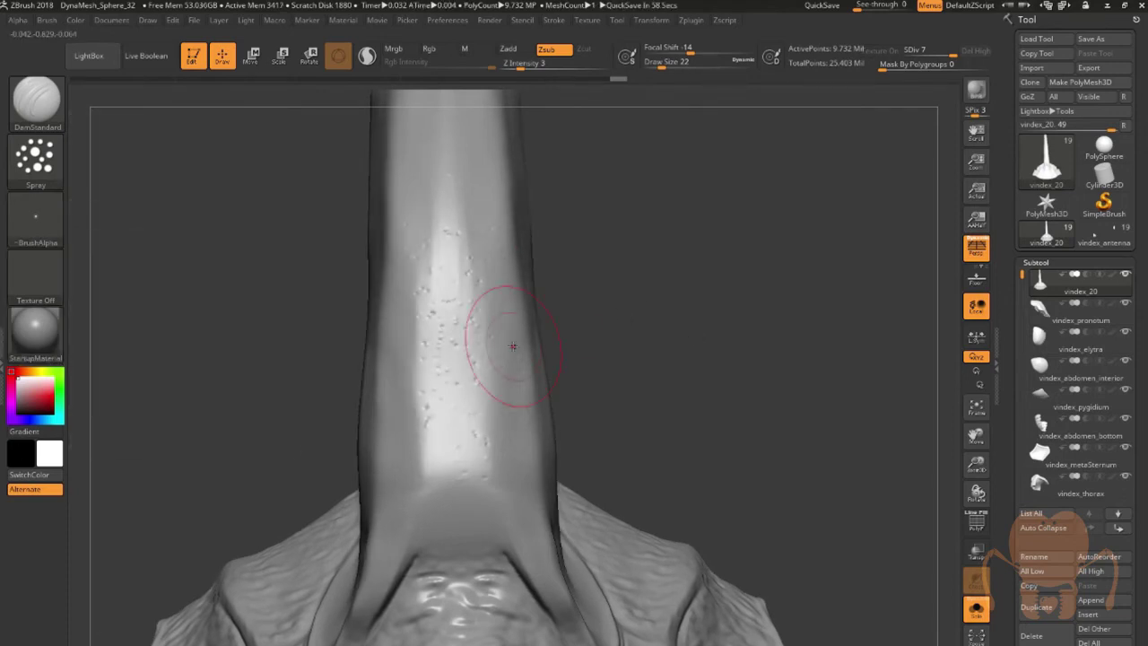
pyautogui.moveTo(603, 348)
pyautogui.mouseDown()
pyautogui.moveTo(664, 348)
pyautogui.moveTo(627, 350)
pyautogui.moveTo(619, 320)
pyautogui.moveTo(615, 356)
pyautogui.moveTo(616, 334)
pyautogui.moveTo(603, 359)
pyautogui.mouseUp()
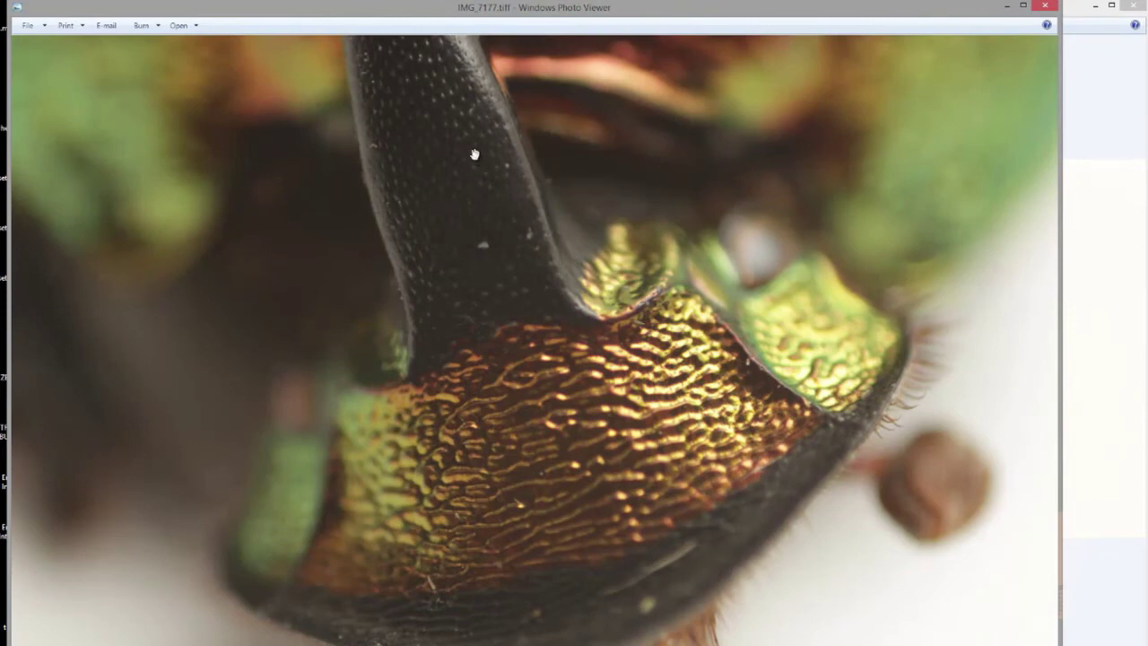
# Check the horn's pits in IMG_7177.tiff and switch to the Clay brush with the DragRect stroke
pyautogui.moveTo(474, 155); pyautogui.dragTo(495, 187)
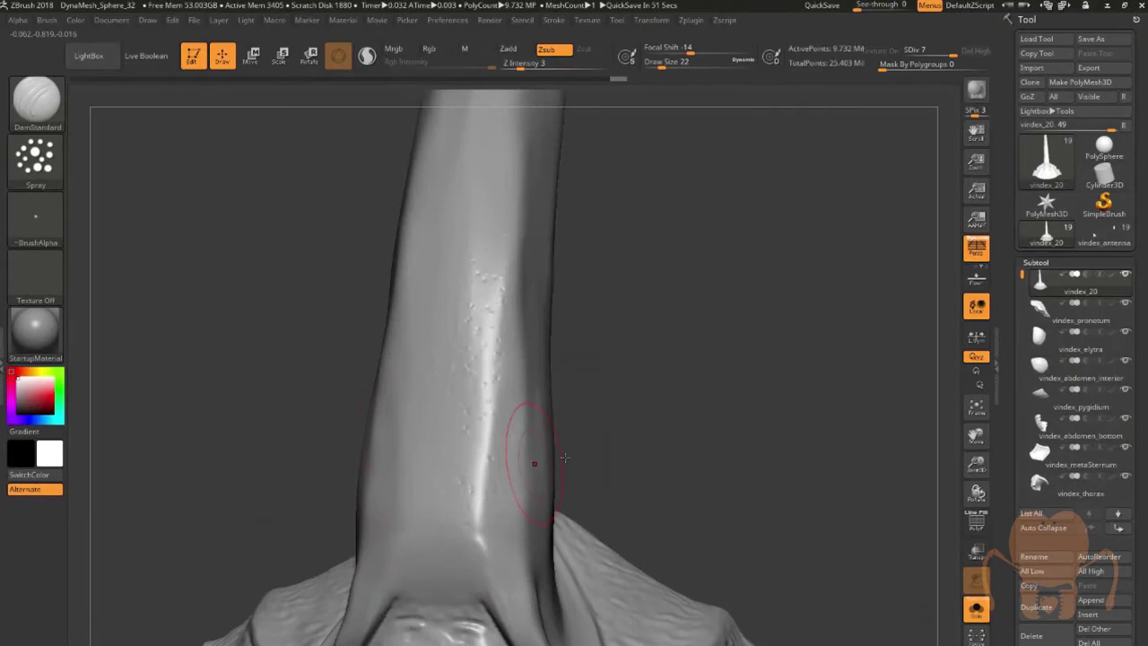
pyautogui.click(36, 99)
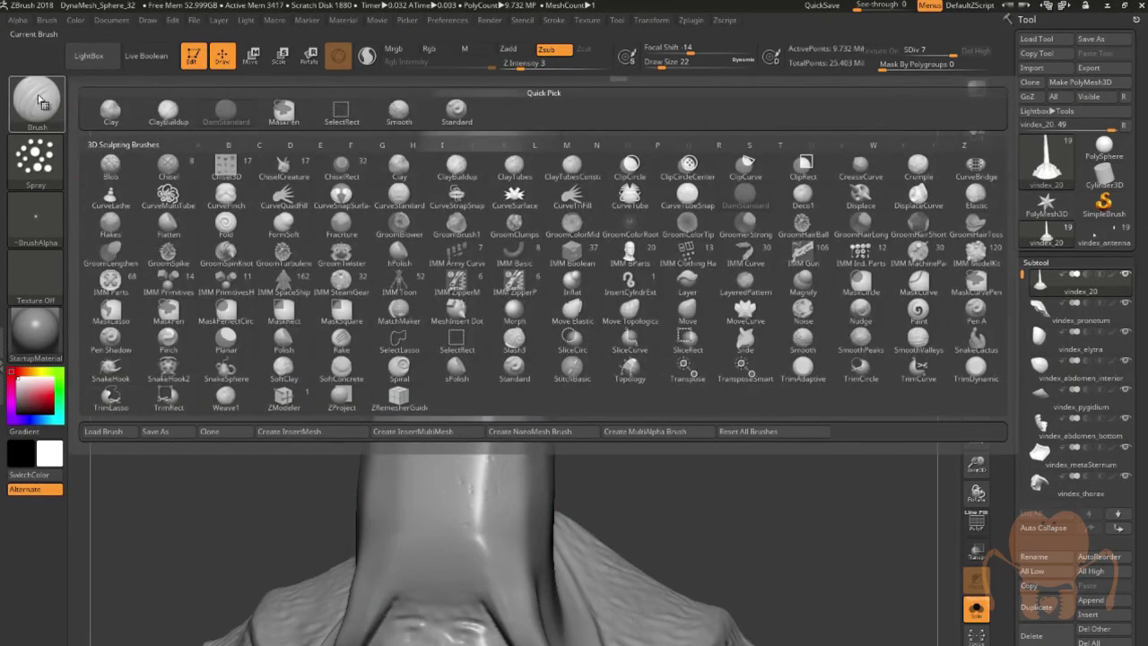
pyautogui.click(101, 115)
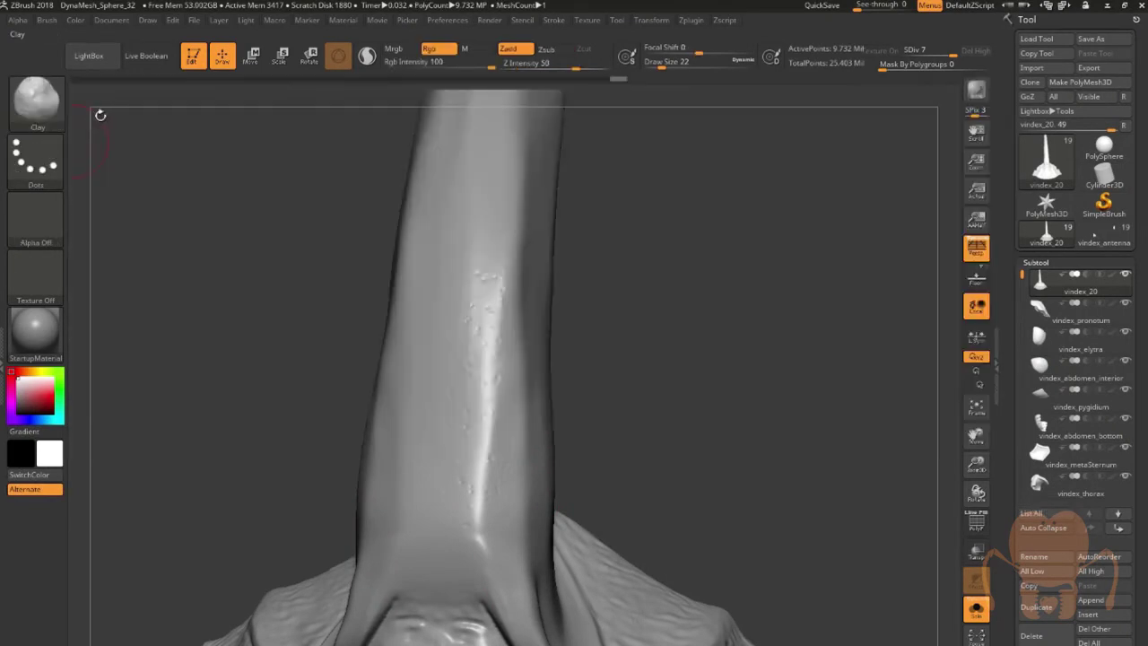
pyautogui.click(52, 179)
pyautogui.click(166, 171)
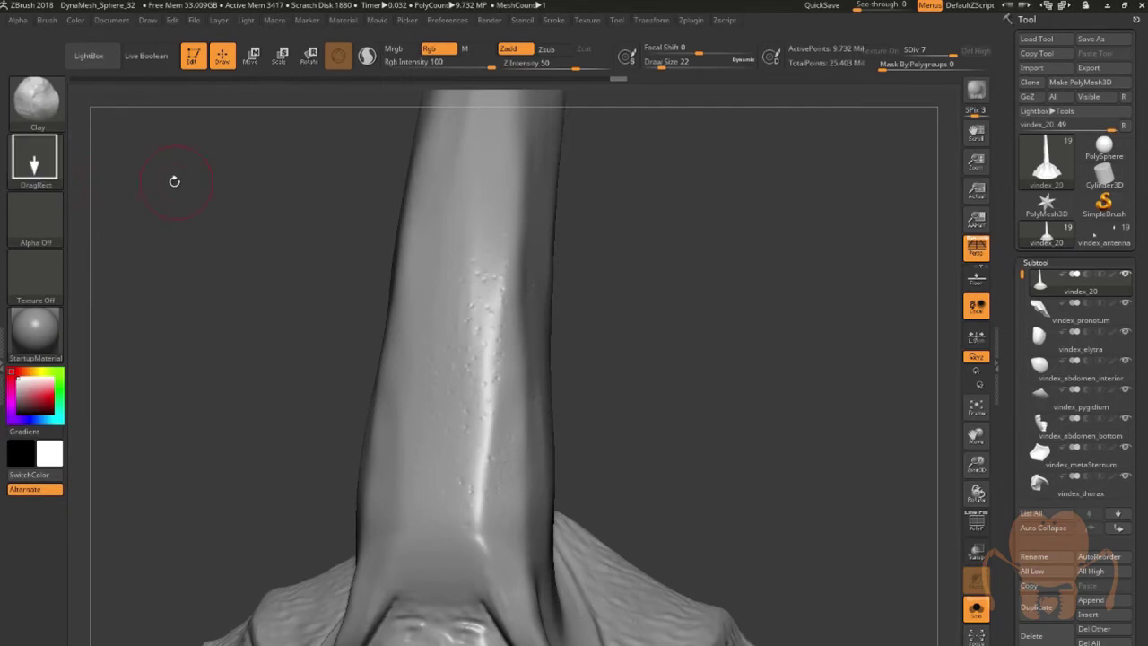
# Load the Bumpy Skin2.psd alpha from the LightBox alpha library into the Clay brush
pyautogui.click(89, 55)
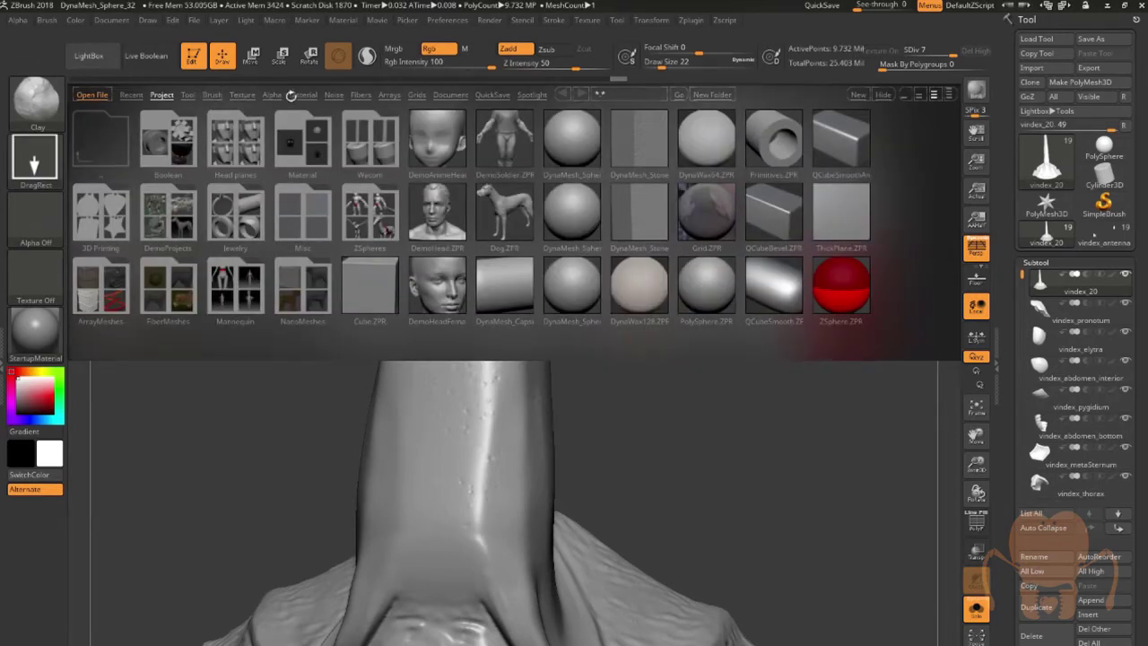
pyautogui.click(273, 95)
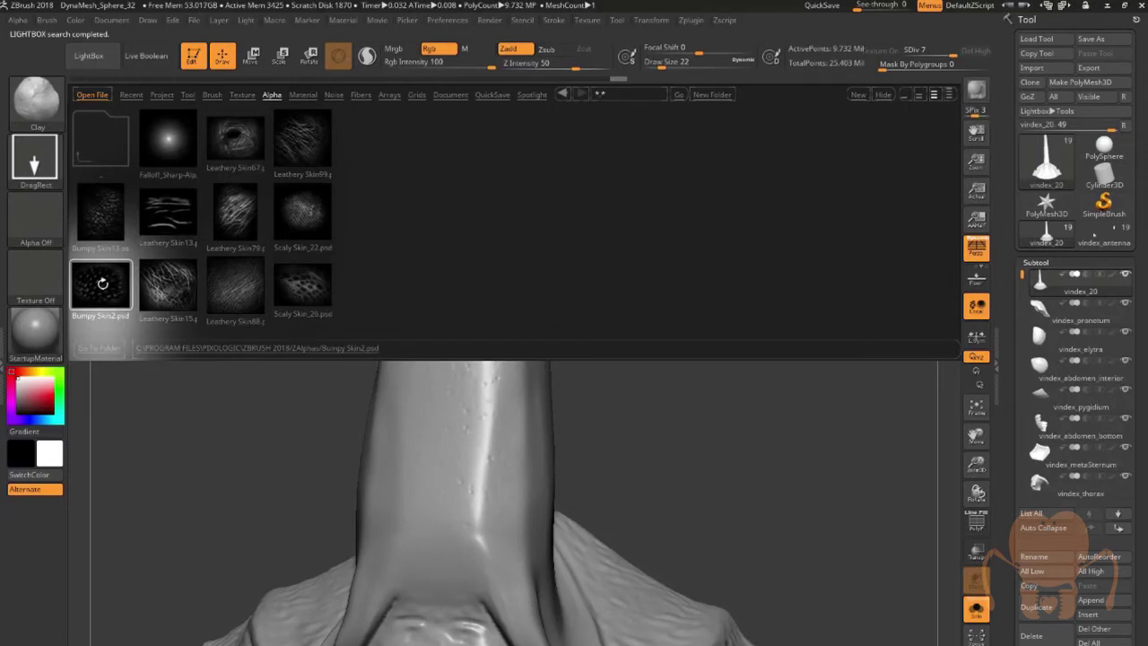
pyautogui.doubleClick(101, 285)
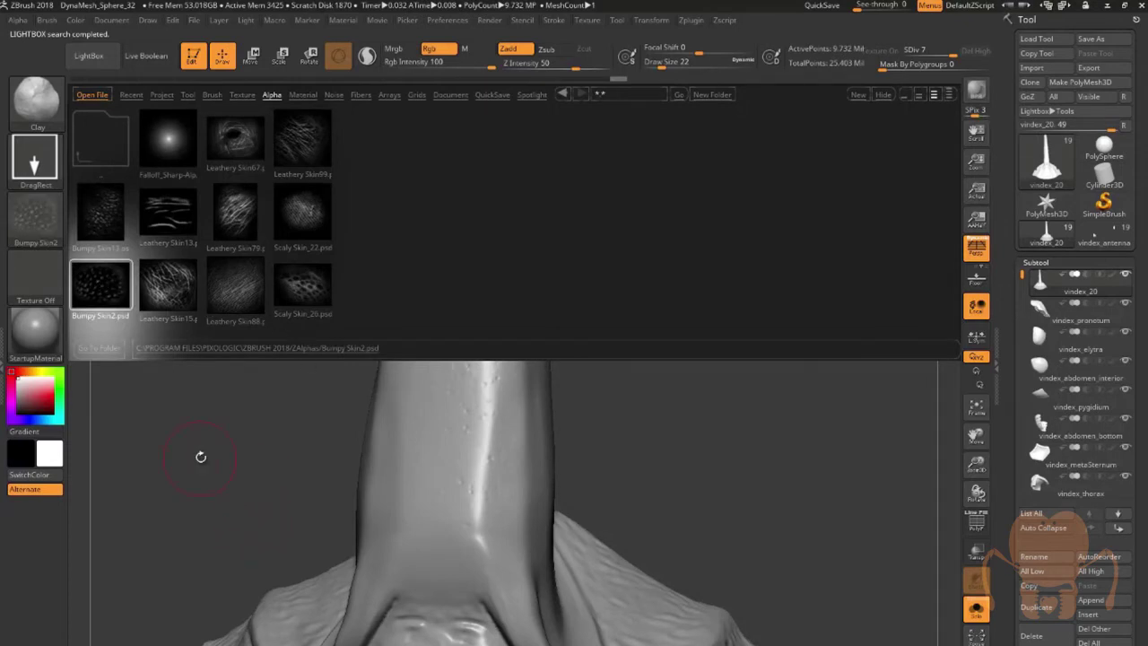
pyautogui.moveTo(201, 456); pyautogui.dragTo(188, 397)
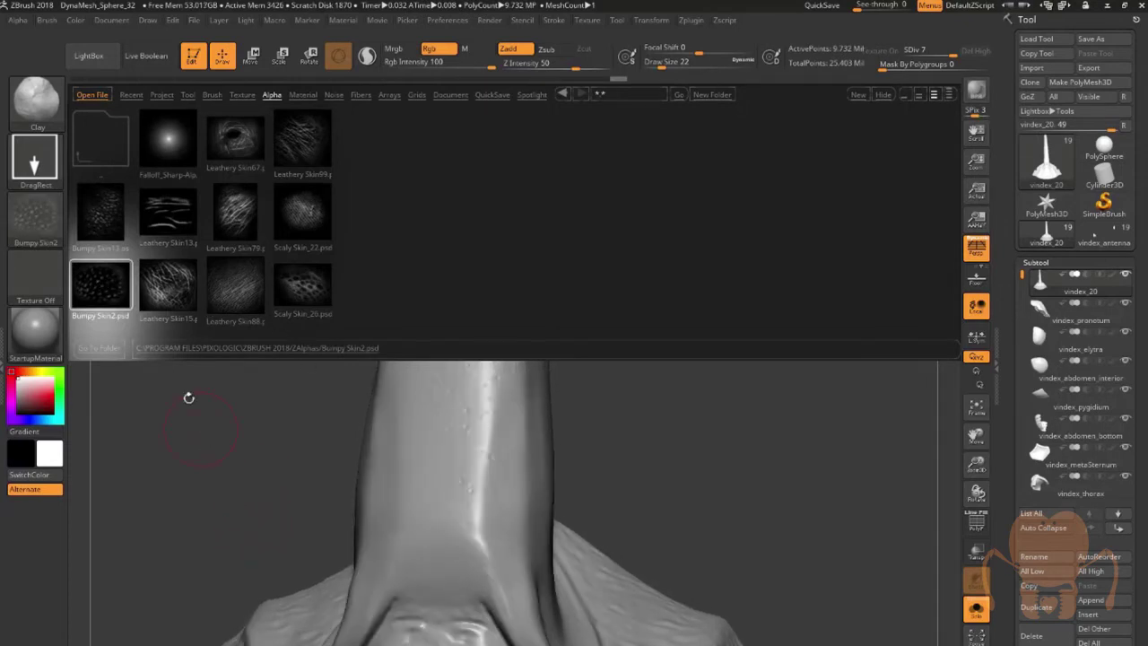
pyautogui.click(89, 57)
# Try the bumpy alpha on the horn's lower front, and undo back past the sprayed pits
pyautogui.moveTo(484, 380); pyautogui.dragTo(535, 408)
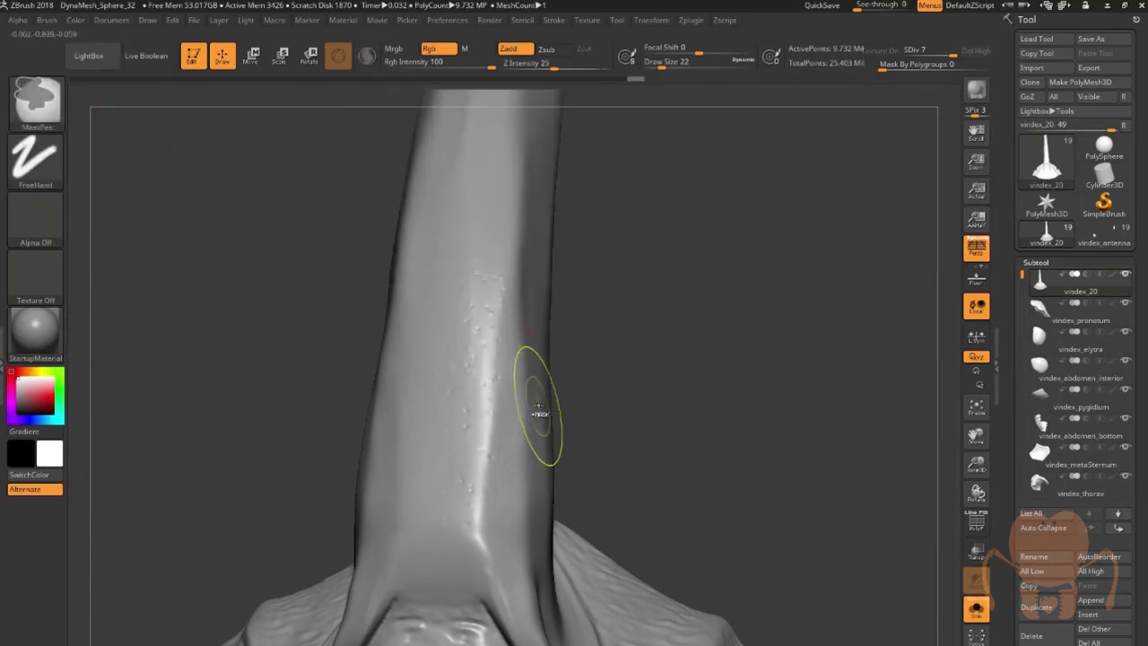
pyautogui.hotkey('ctrl', 'z')
pyautogui.hotkey('ctrl', 'z')
# Reselect the Clay brush and stamp a patch of Bumpy Skin2 texture on the horn's lower front
pyautogui.press('b')
pyautogui.press('c')
pyautogui.press('l')
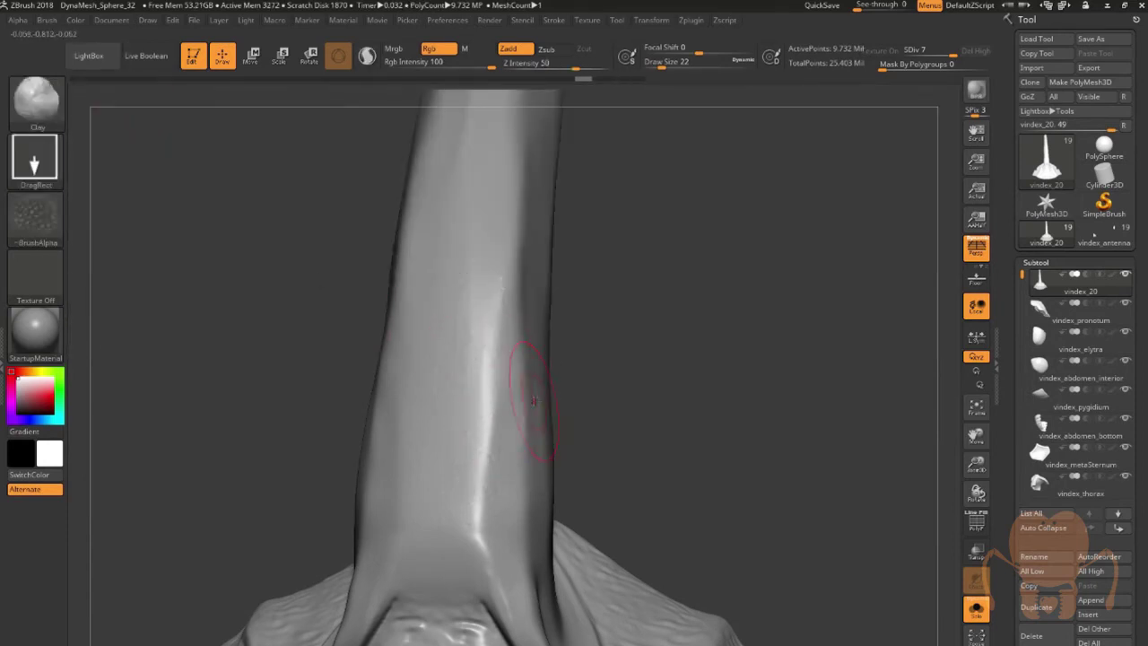
pyautogui.moveTo(462, 472); pyautogui.dragTo(484, 476)
pyautogui.moveTo(646, 339)
pyautogui.mouseDown()
pyautogui.moveTo(707, 331)
pyautogui.moveTo(657, 324)
pyautogui.mouseUp()
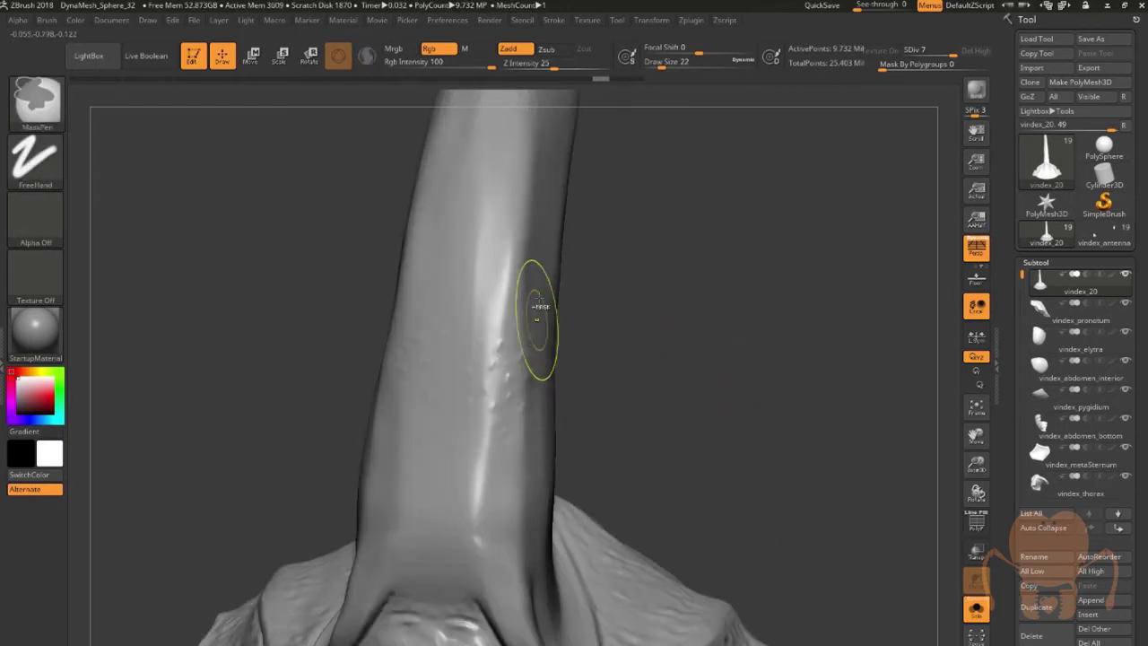
# Try the Bumpy Skin2 alpha as a recessed Zsub patch with the Clay brush on the horn's lower front
pyautogui.keyDown('shift'); pyautogui.moveTo(532, 302); pyautogui.dragTo(531, 350); pyautogui.keyUp('shift')
pyautogui.click(546, 51)
pyautogui.click(473, 314)
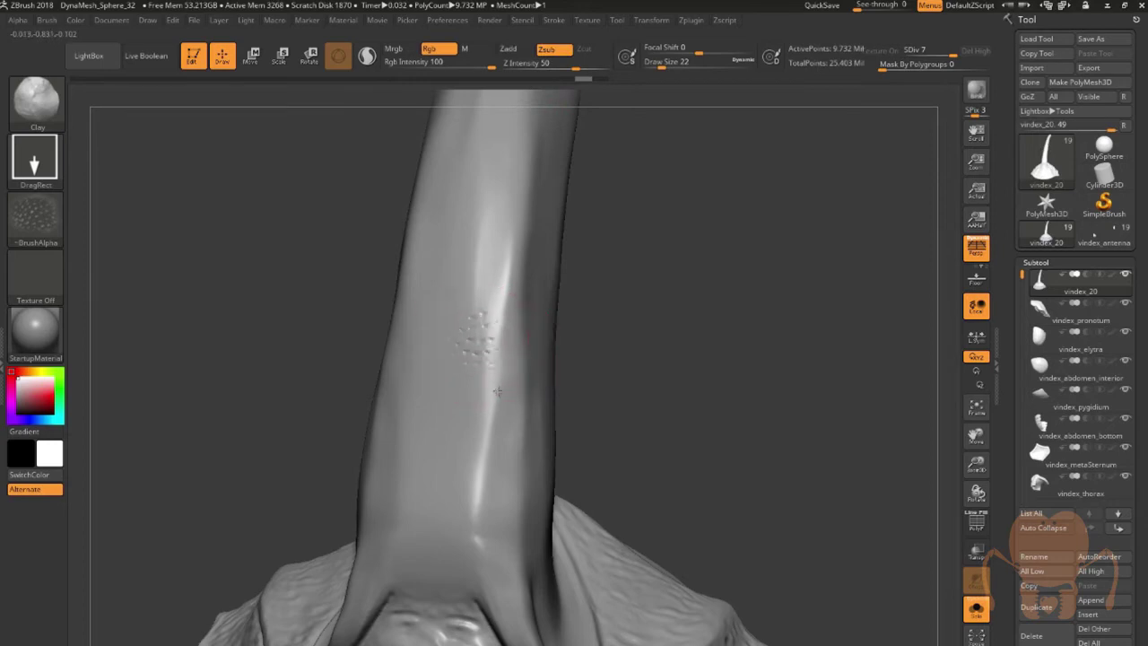
pyautogui.click(478, 351)
pyautogui.moveTo(489, 419); pyautogui.dragTo(393, 373)
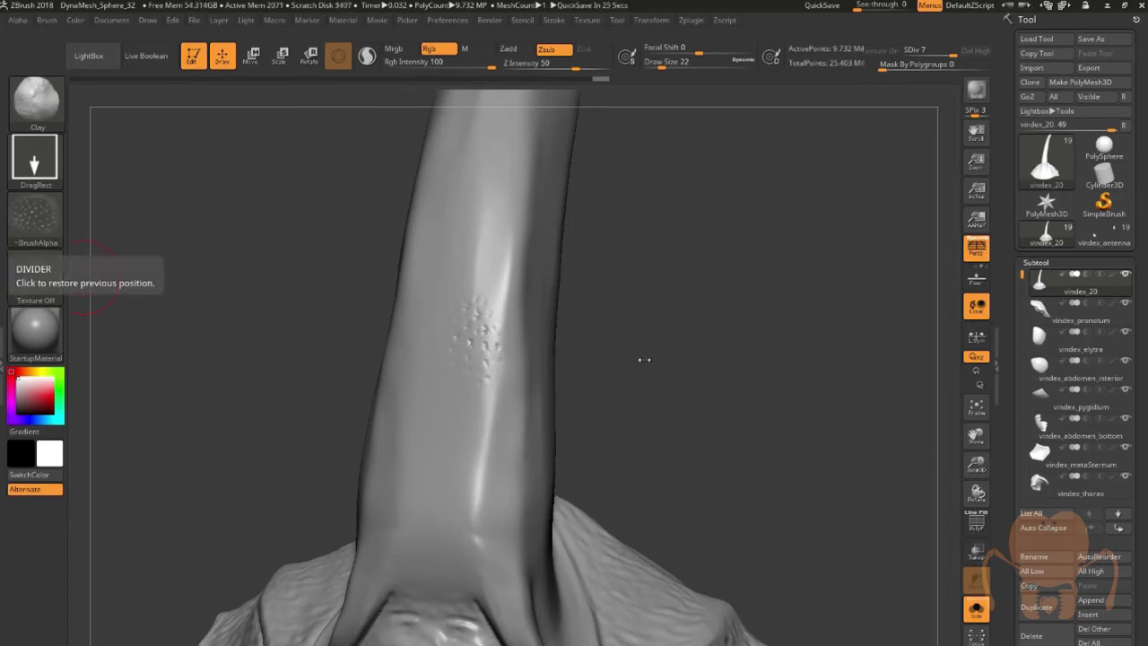
pyautogui.moveTo(644, 359); pyautogui.dragTo(602, 362)
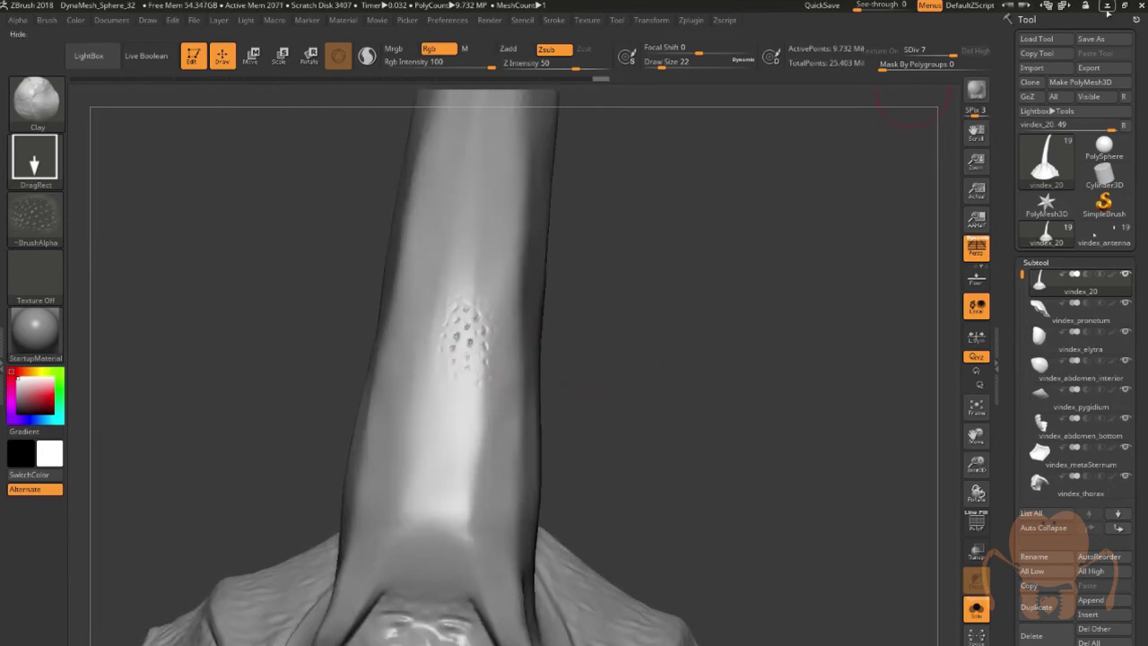
pyautogui.click(1107, 7)
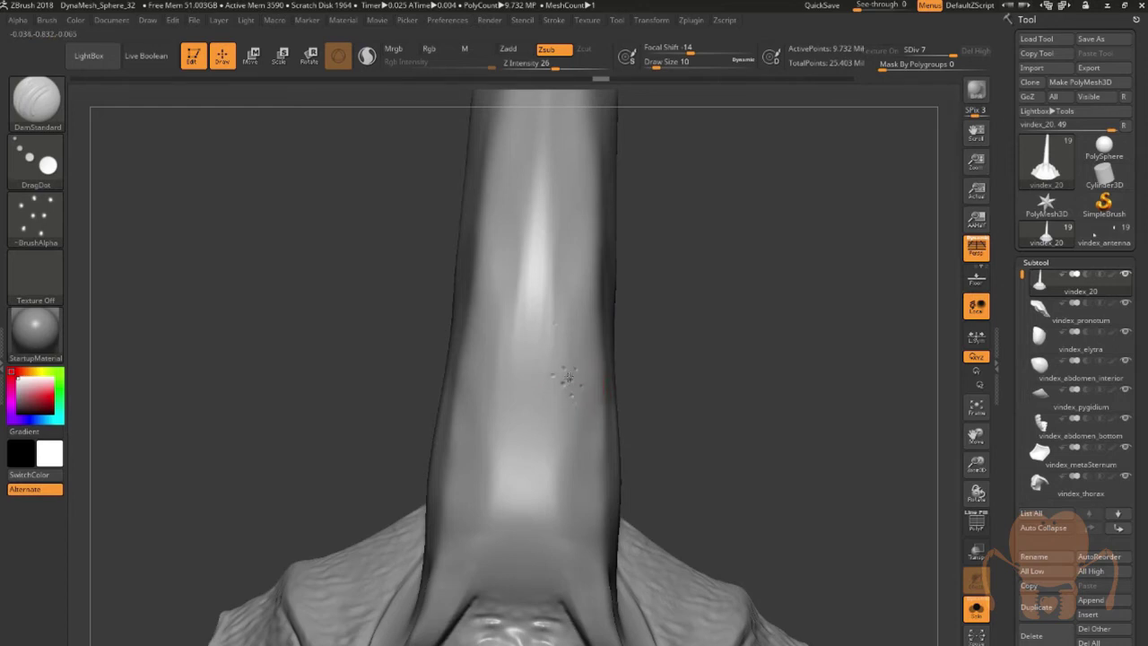
# Try stamping a column of pits down the horn's lower front with the DamStandard brush, DragDot stroke and dots alpha
pyautogui.moveTo(569, 377); pyautogui.dragTo(567, 336)
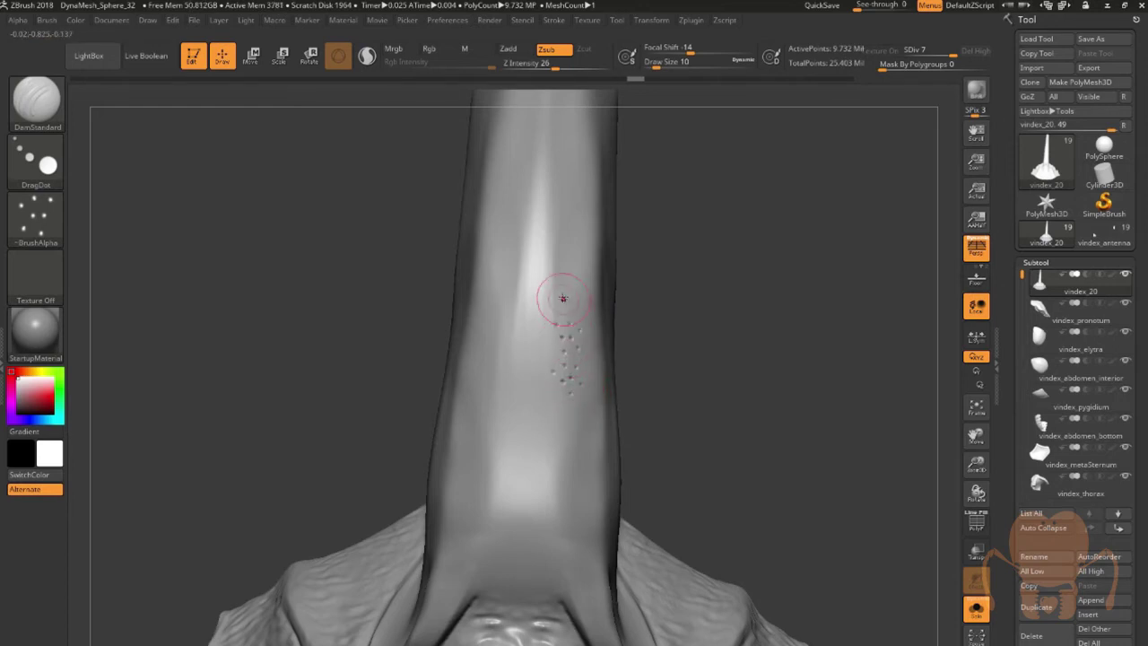
pyautogui.click(563, 298)
pyautogui.click(567, 414)
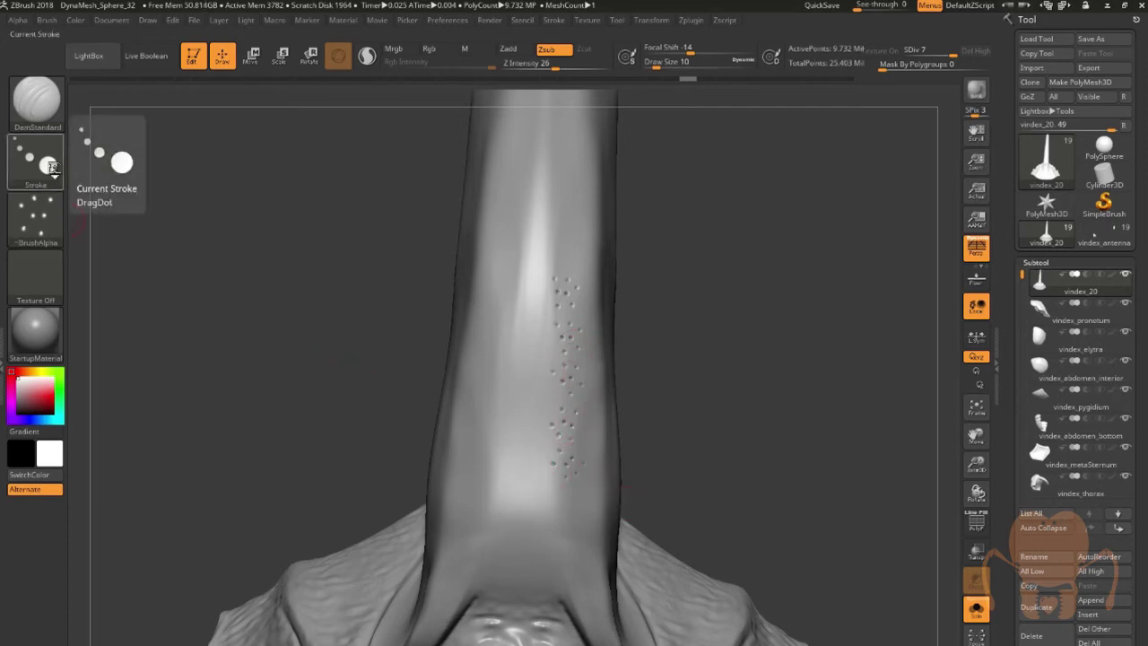
pyautogui.moveTo(49, 224)
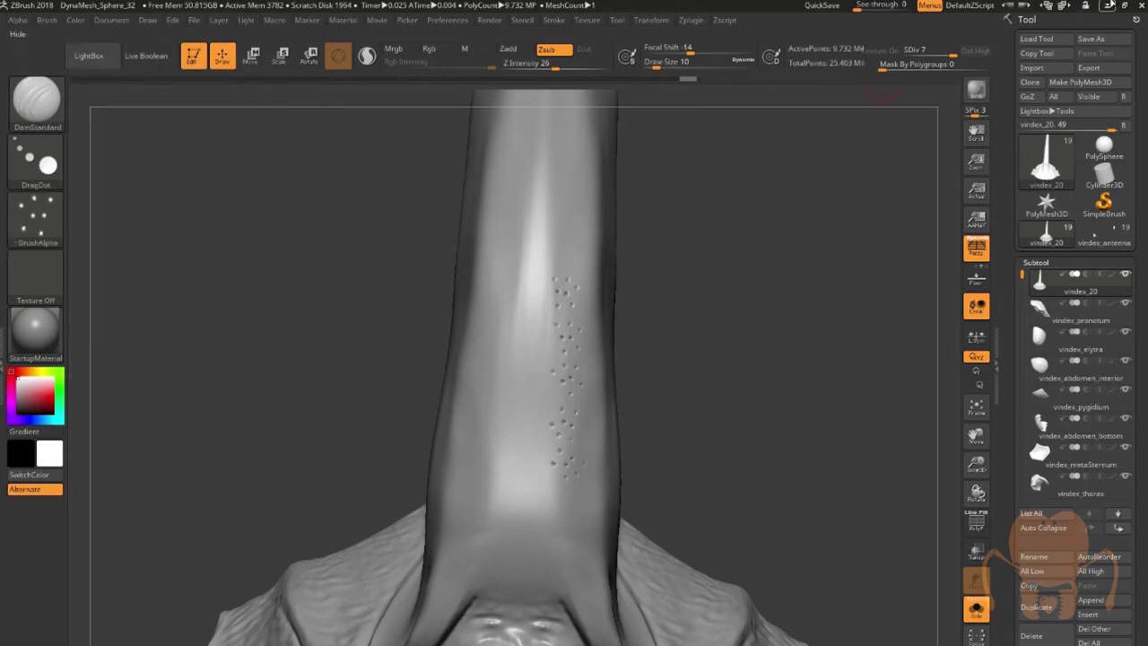
# Examine the dot pattern in dots_alpha2.psd in Photoshop and return to ZBrush
pyautogui.click(1109, 4)
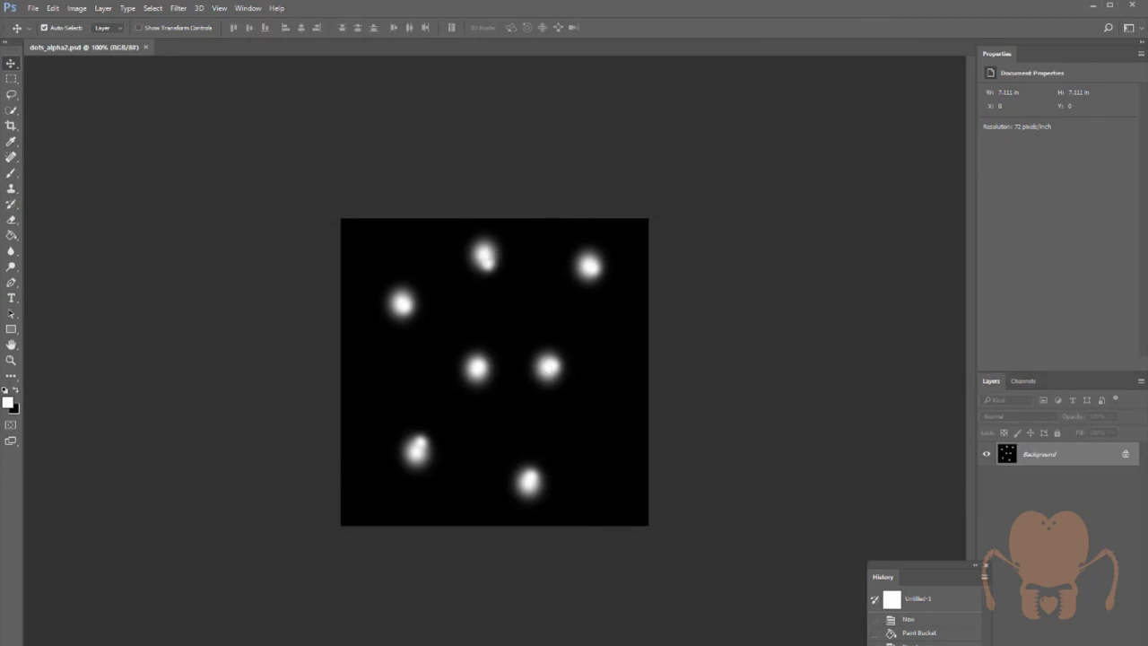
pyautogui.moveTo(487, 644)
pyautogui.click(621, 631)
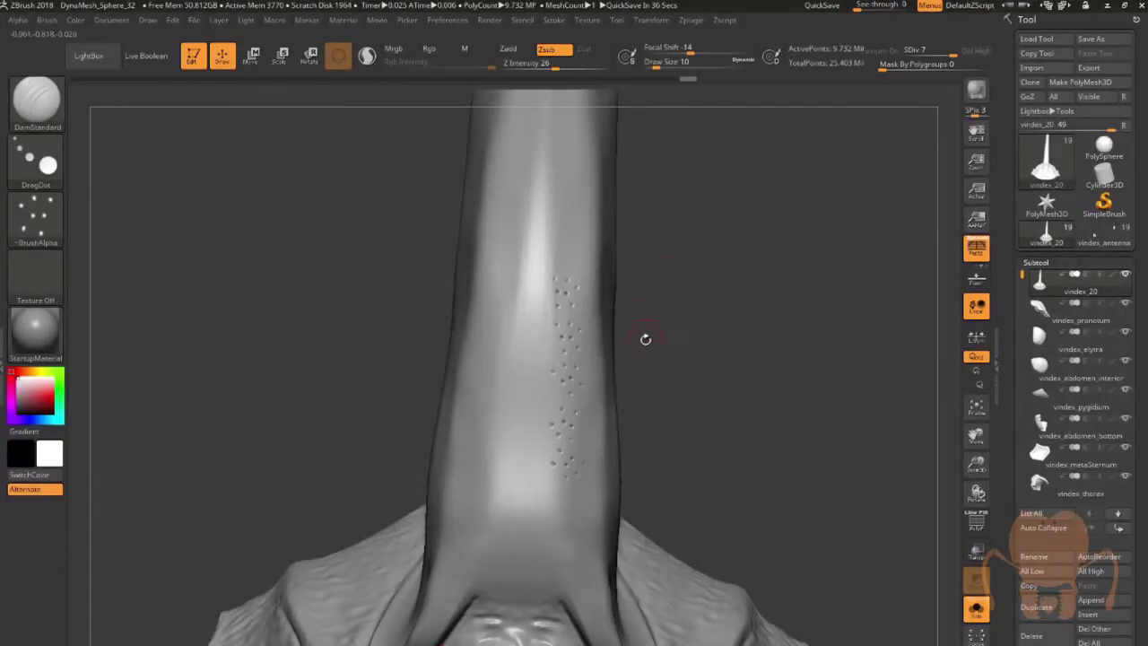
# Undo all the test dot stamps on the horn's lower front
pyautogui.hotkey('ctrl', 'z')
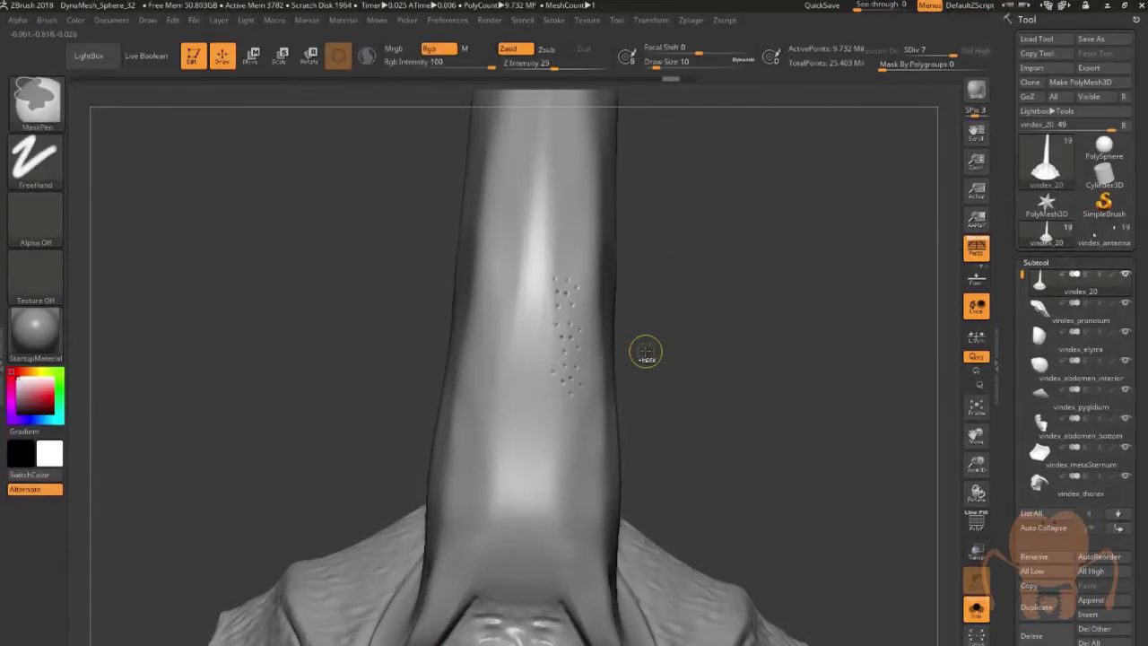
pyautogui.hotkey('ctrl', 'z')
pyautogui.hotkey('ctrl', 'z')
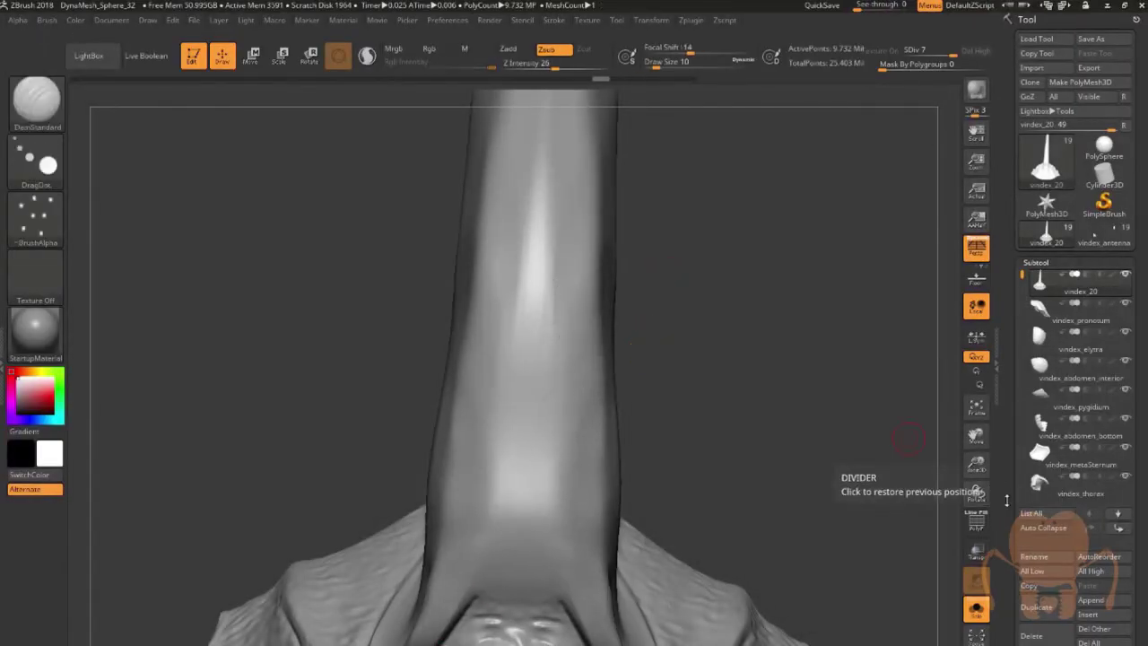
# Store a morph target of the smooth horn
pyautogui.moveTo(1006, 505); pyautogui.dragTo(1000, 387)
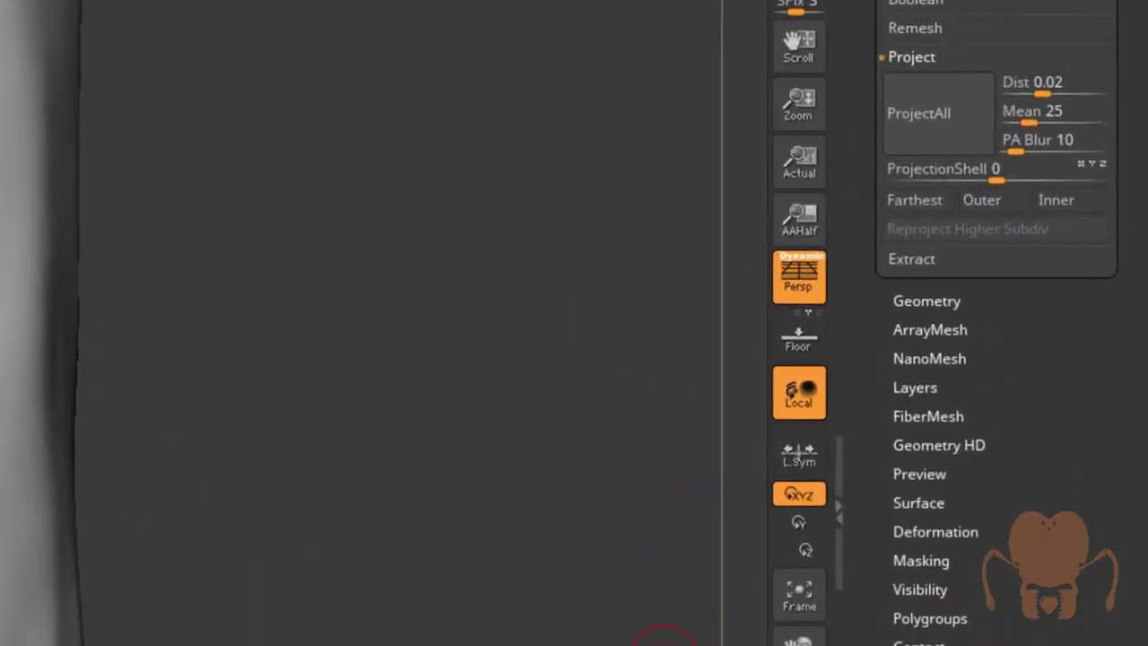
pyautogui.click(938, 645)
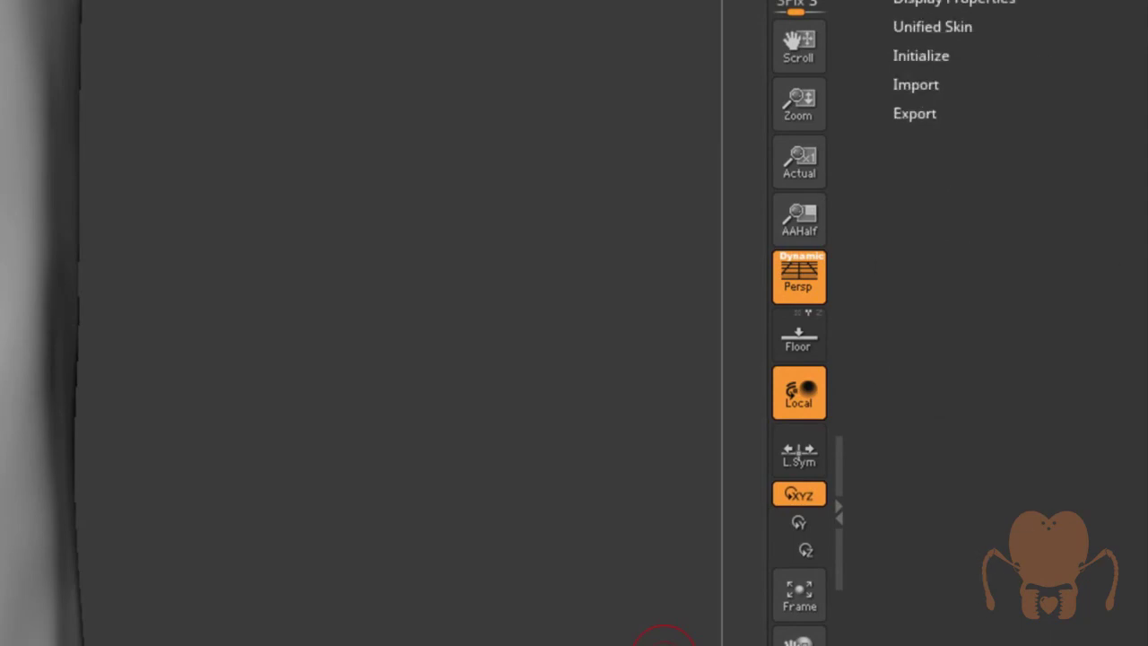
pyautogui.click(917, 123)
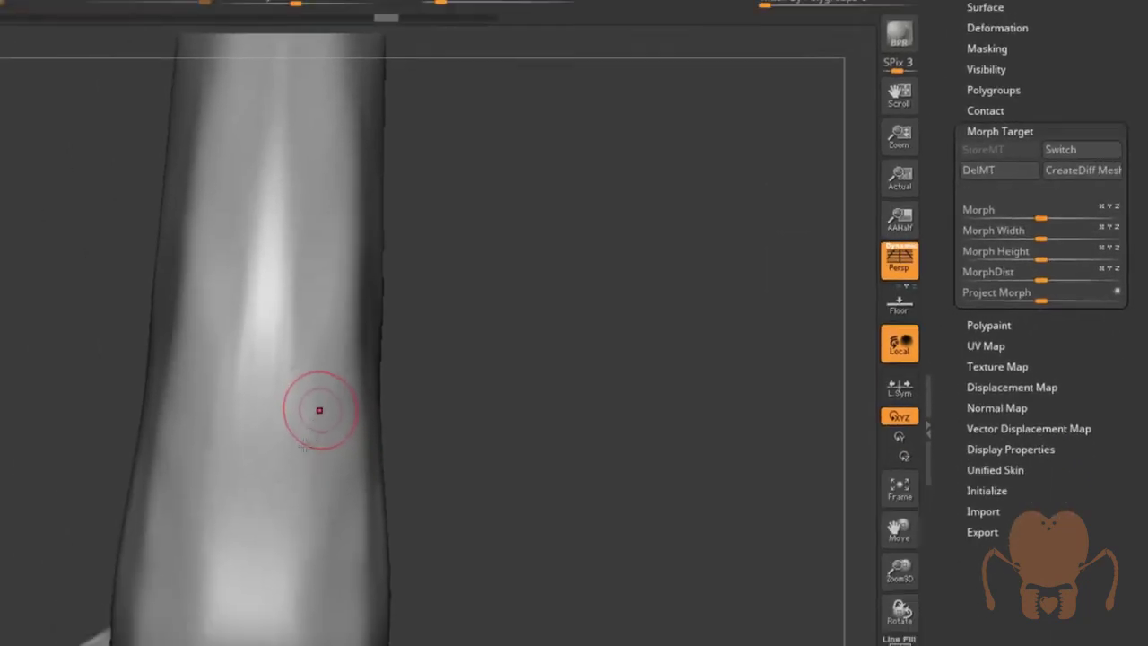
# Stamp DamStandard dot pits in clusters up and down the sides of the horn's lower front
pyautogui.moveTo(293, 474); pyautogui.dragTo(313, 468)
pyautogui.moveTo(311, 393); pyautogui.dragTo(317, 400)
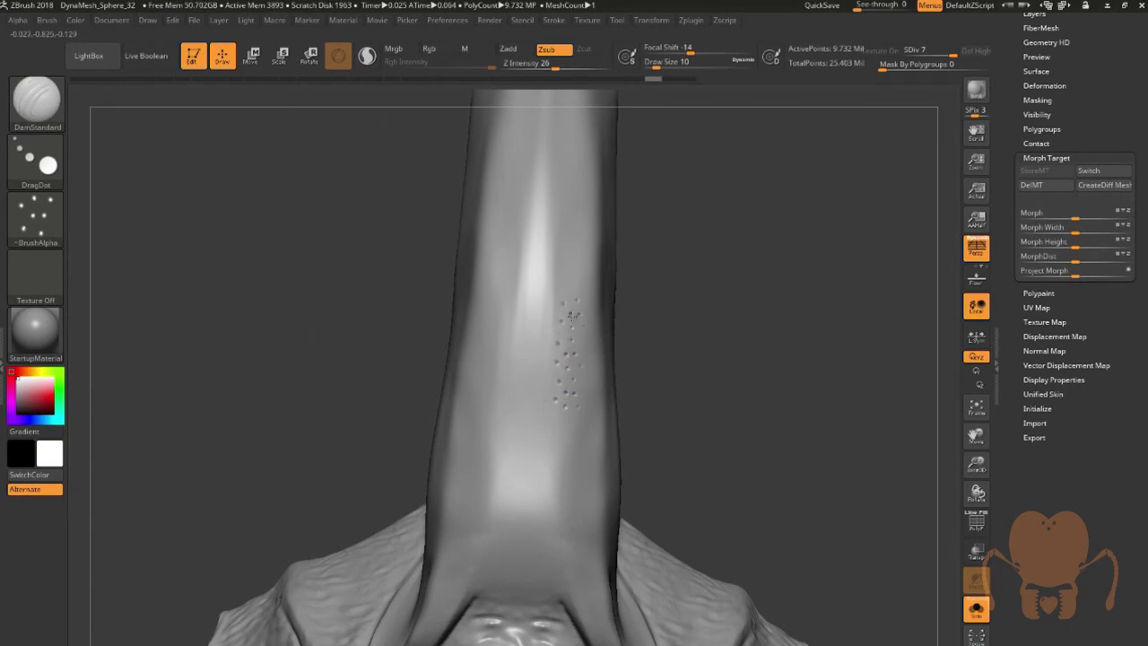
pyautogui.click(571, 268)
pyautogui.moveTo(677, 310); pyautogui.dragTo(665, 314)
pyautogui.click(592, 243)
pyautogui.click(581, 237)
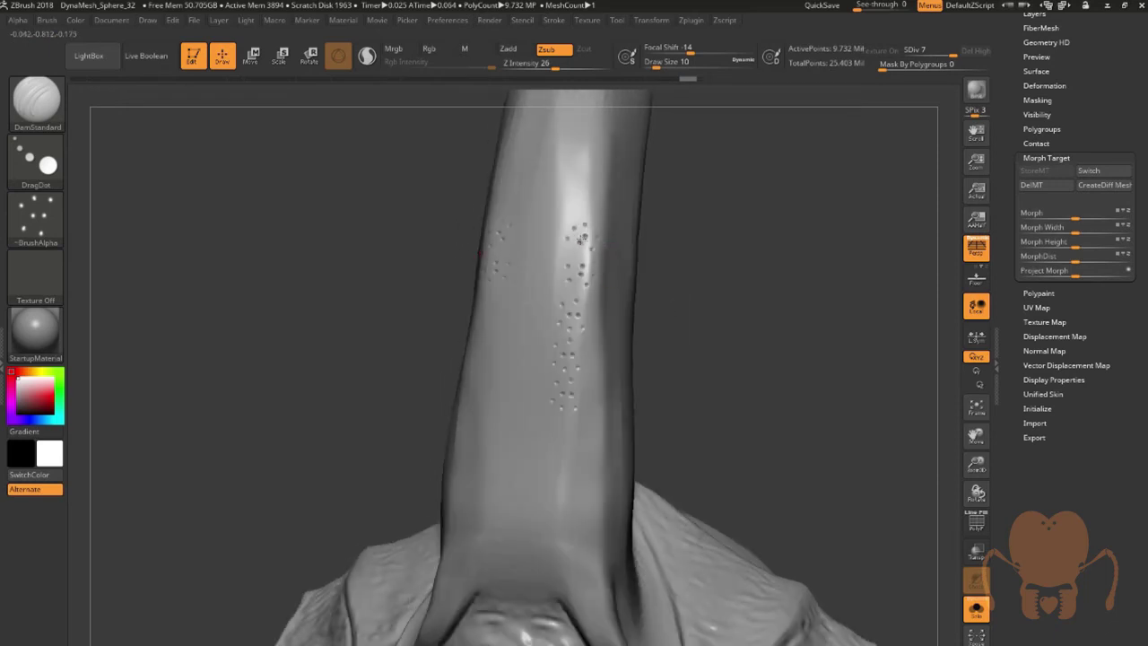
pyautogui.moveTo(582, 238); pyautogui.dragTo(594, 173)
pyautogui.moveTo(595, 362)
pyautogui.mouseDown()
pyautogui.moveTo(574, 359)
pyautogui.moveTo(587, 366)
pyautogui.moveTo(592, 438)
pyautogui.moveTo(561, 431)
pyautogui.mouseUp()
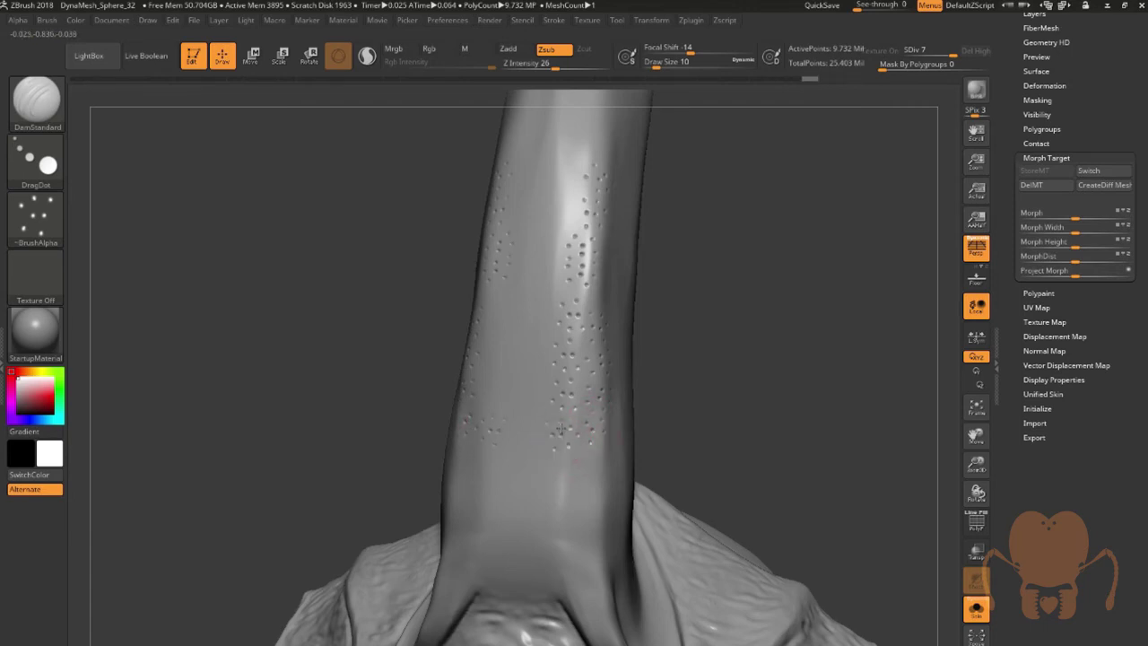
# Fill the bare centre of the horn's lower front with dot pits between the side clusters
pyautogui.moveTo(736, 422); pyautogui.dragTo(696, 451)
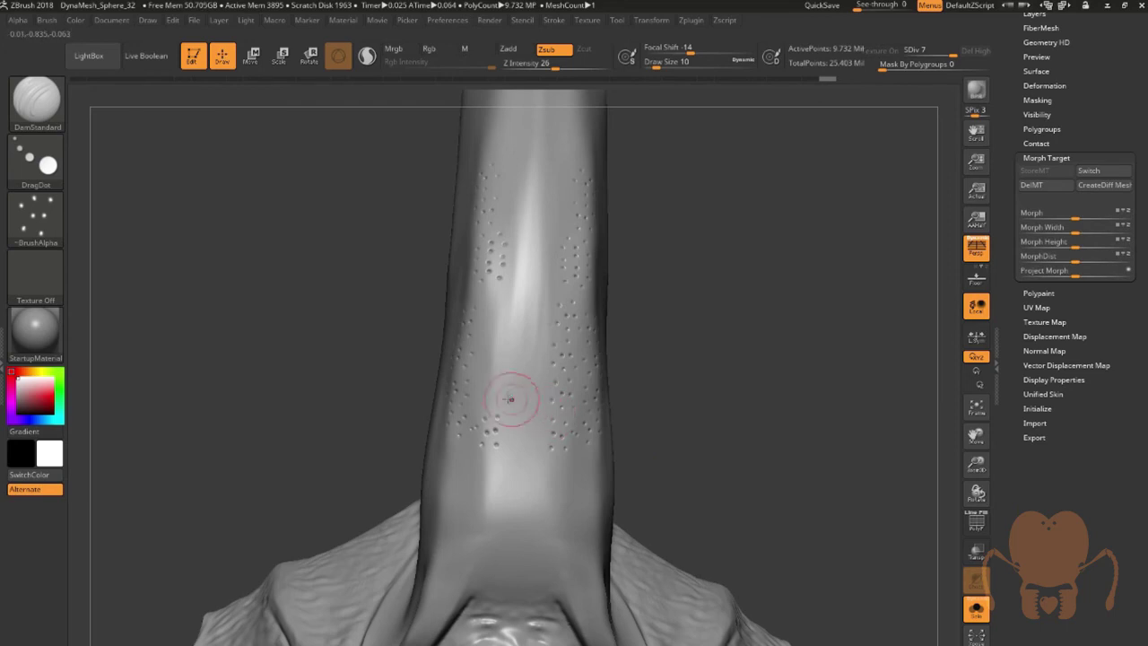
pyautogui.moveTo(507, 398); pyautogui.dragTo(494, 392)
pyautogui.moveTo(519, 439)
pyautogui.mouseDown()
pyautogui.moveTo(533, 395)
pyautogui.moveTo(495, 350)
pyautogui.moveTo(529, 361)
pyautogui.moveTo(500, 316)
pyautogui.moveTo(535, 299)
pyautogui.mouseUp()
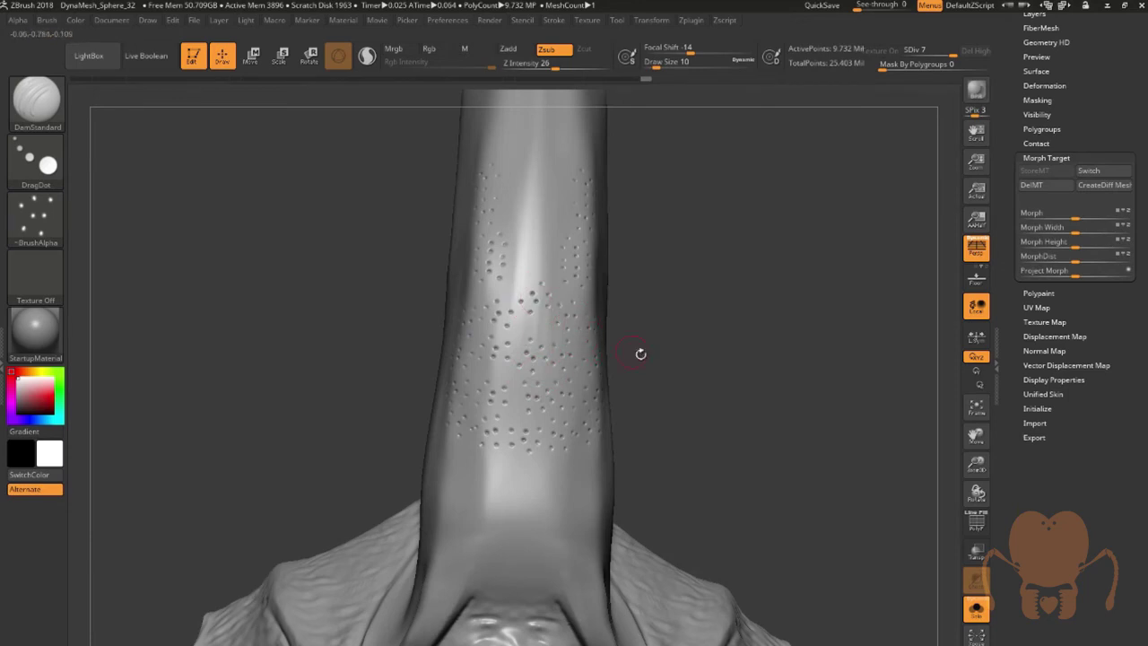
# Erase crowded and overlapping pits on the horn's lower front with the Morph brush at draw size 3
pyautogui.moveTo(640, 353); pyautogui.dragTo(600, 336)
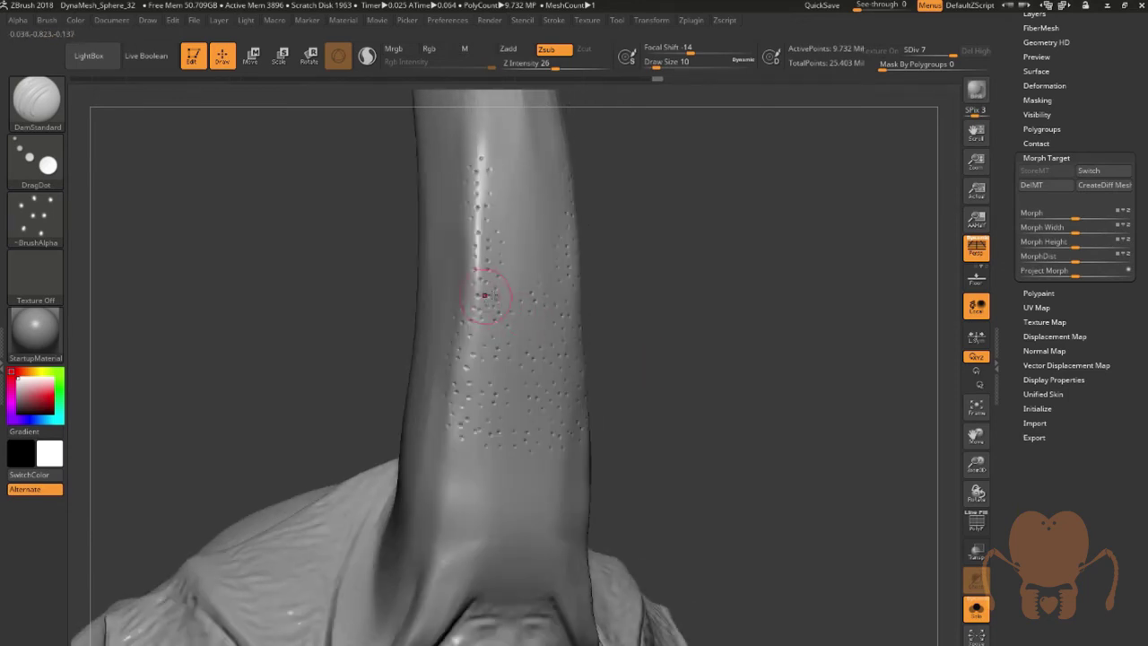
pyautogui.moveTo(977, 467); pyautogui.dragTo(622, 302)
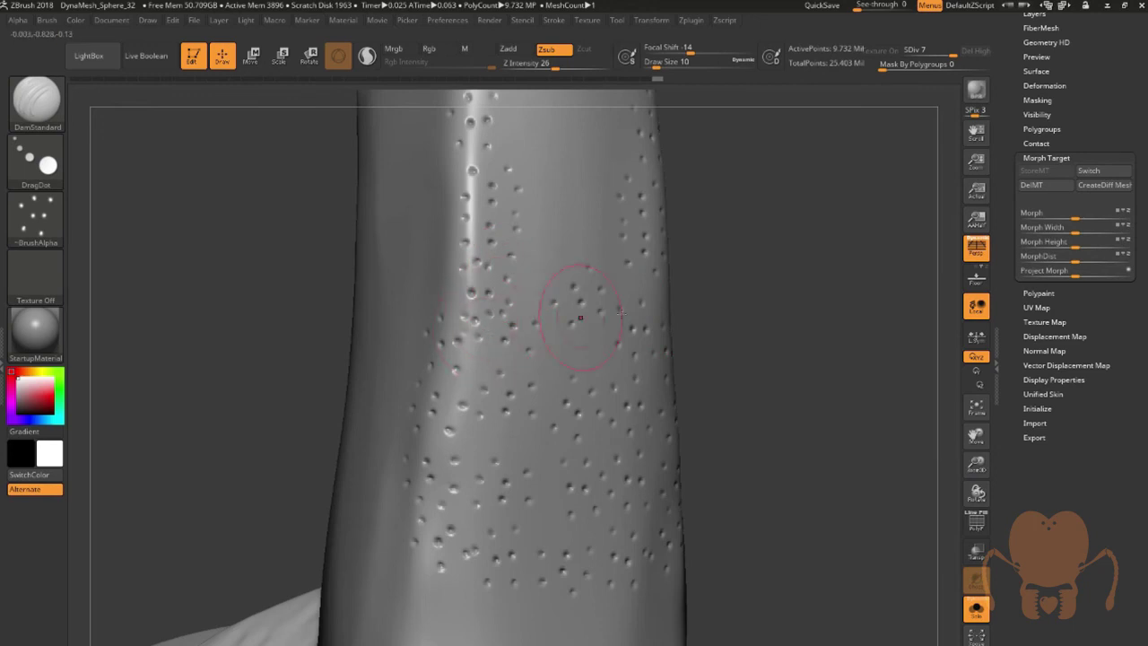
pyautogui.moveTo(743, 340); pyautogui.dragTo(721, 346)
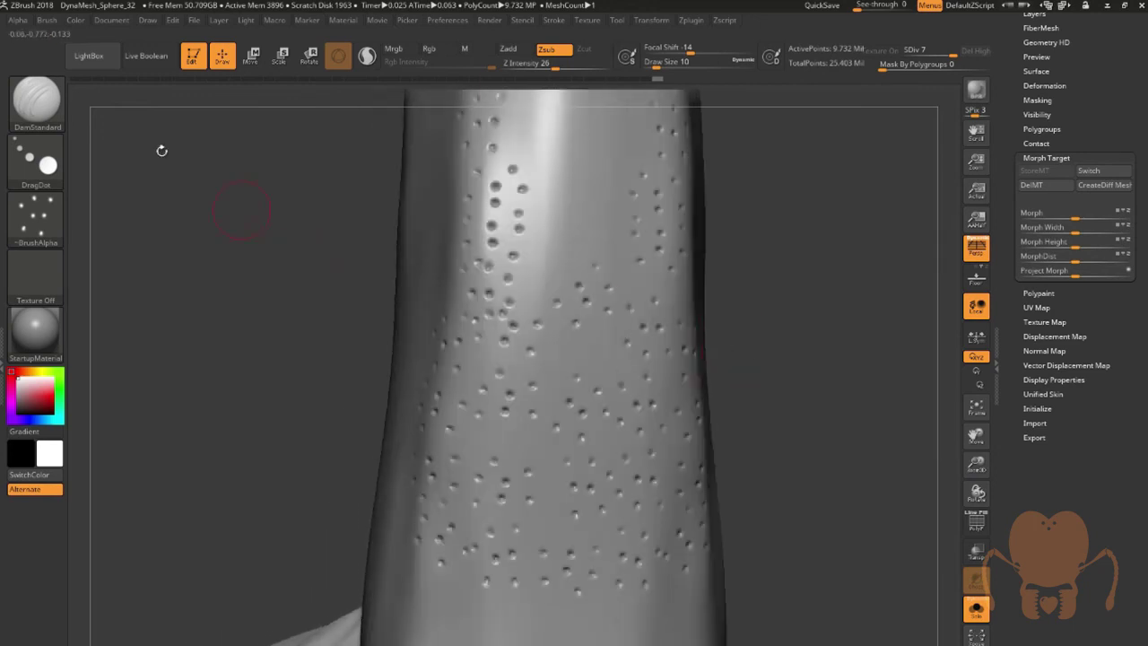
pyautogui.click(36, 100)
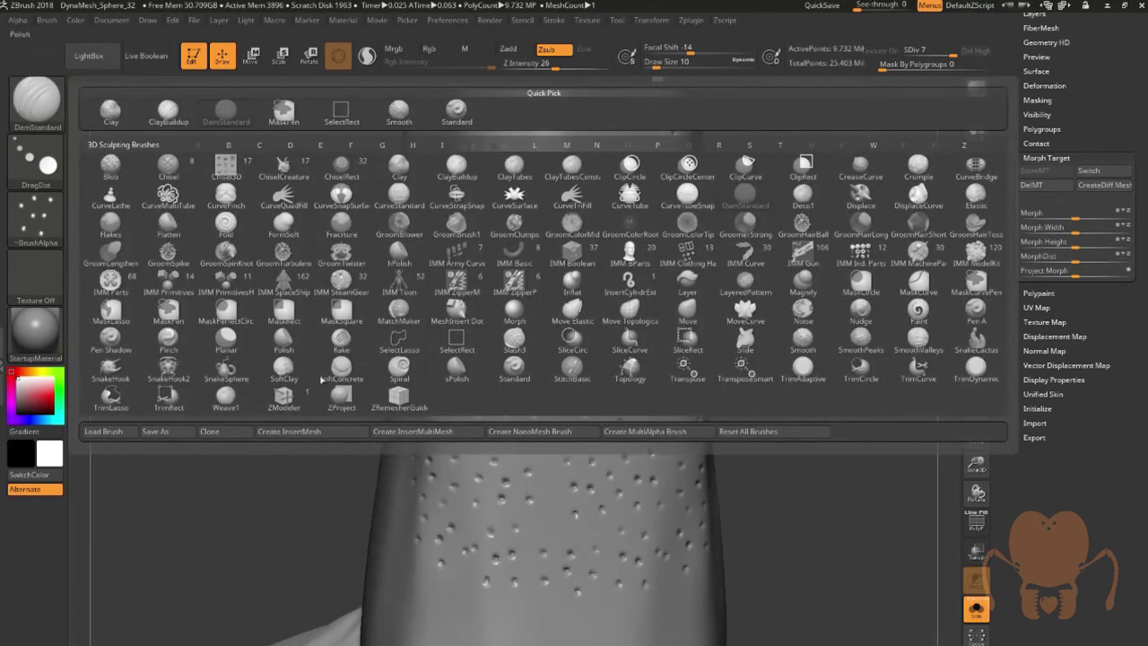
pyautogui.press('m')
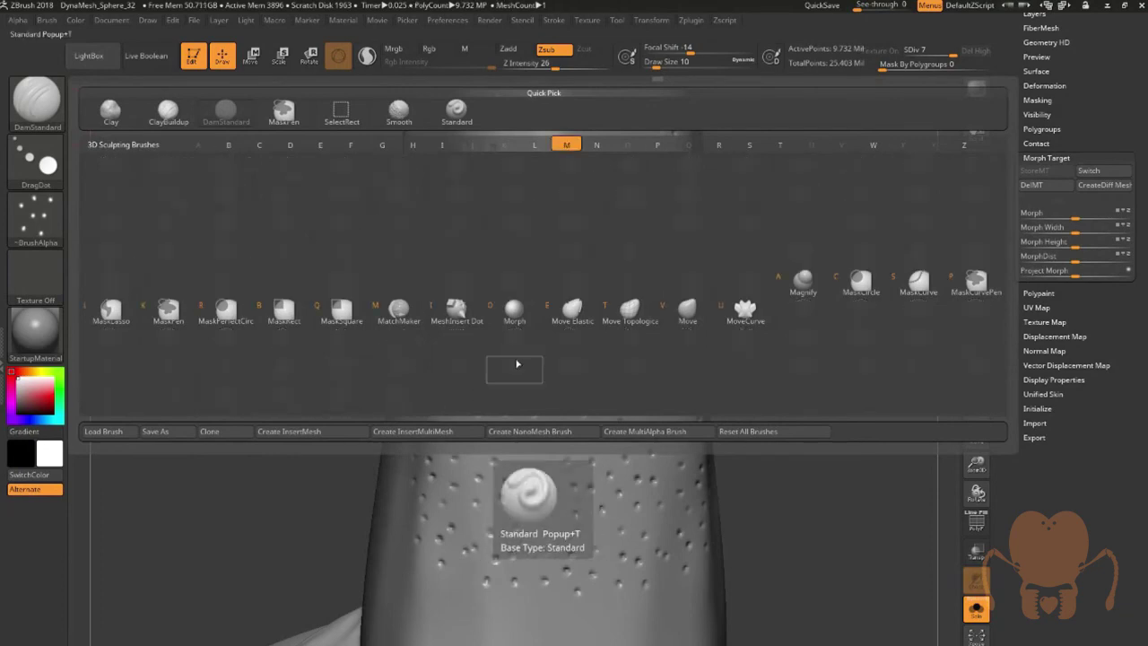
pyautogui.click(529, 325)
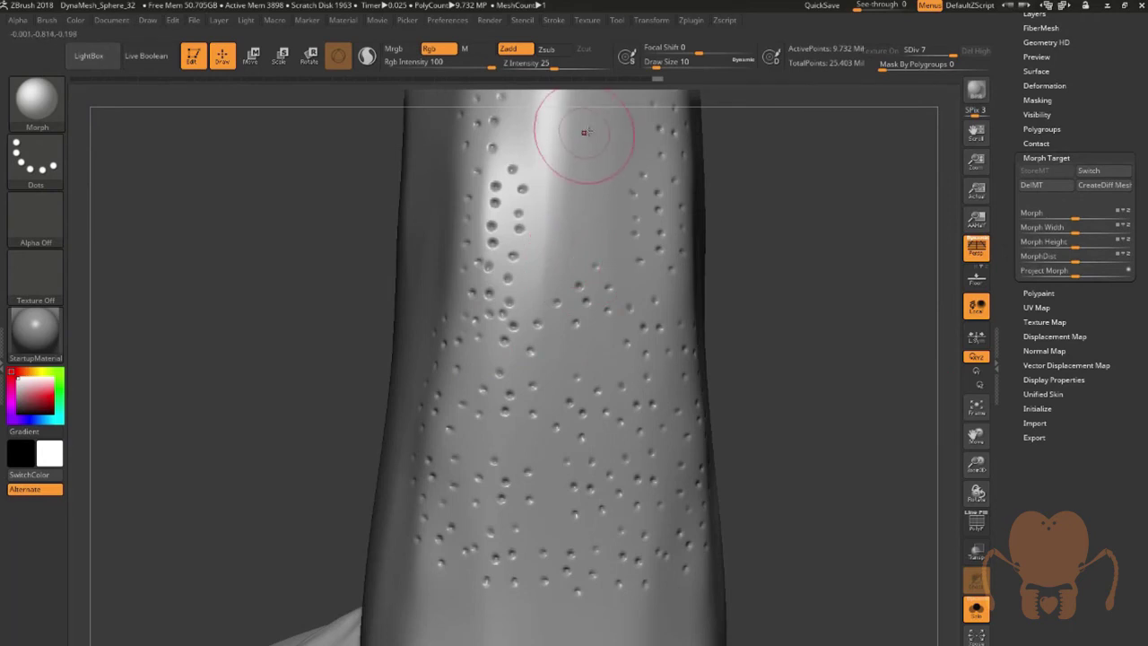
pyautogui.moveTo(656, 61); pyautogui.dragTo(647, 63)
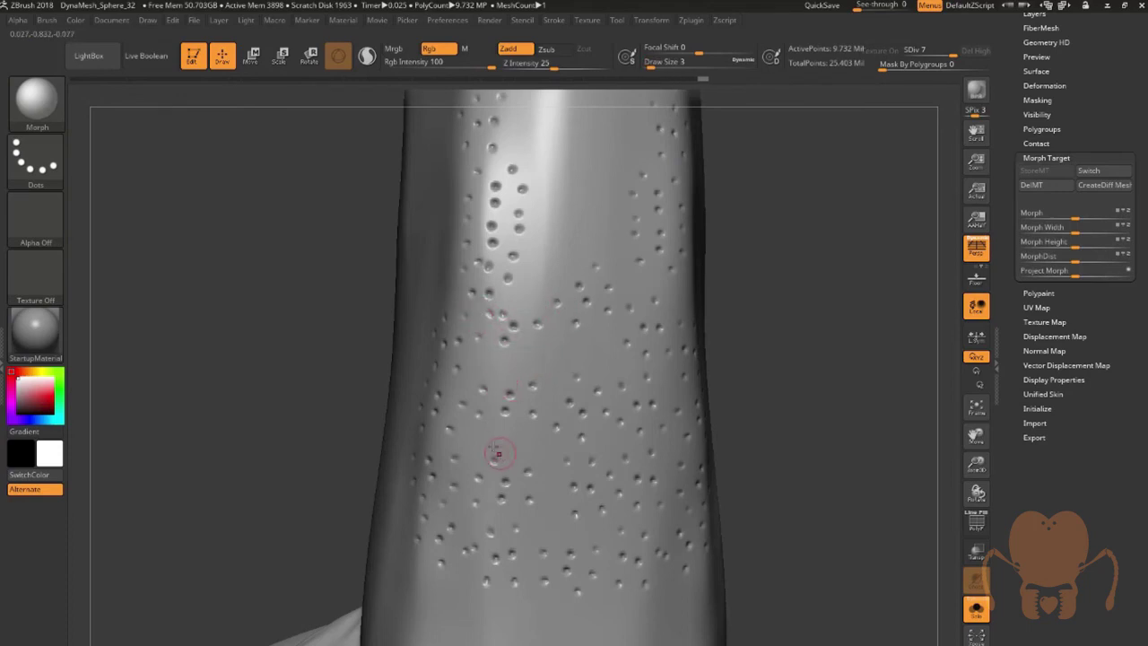
pyautogui.moveTo(774, 456)
pyautogui.mouseDown()
pyautogui.moveTo(784, 453)
pyautogui.moveTo(775, 448)
pyautogui.mouseUp()
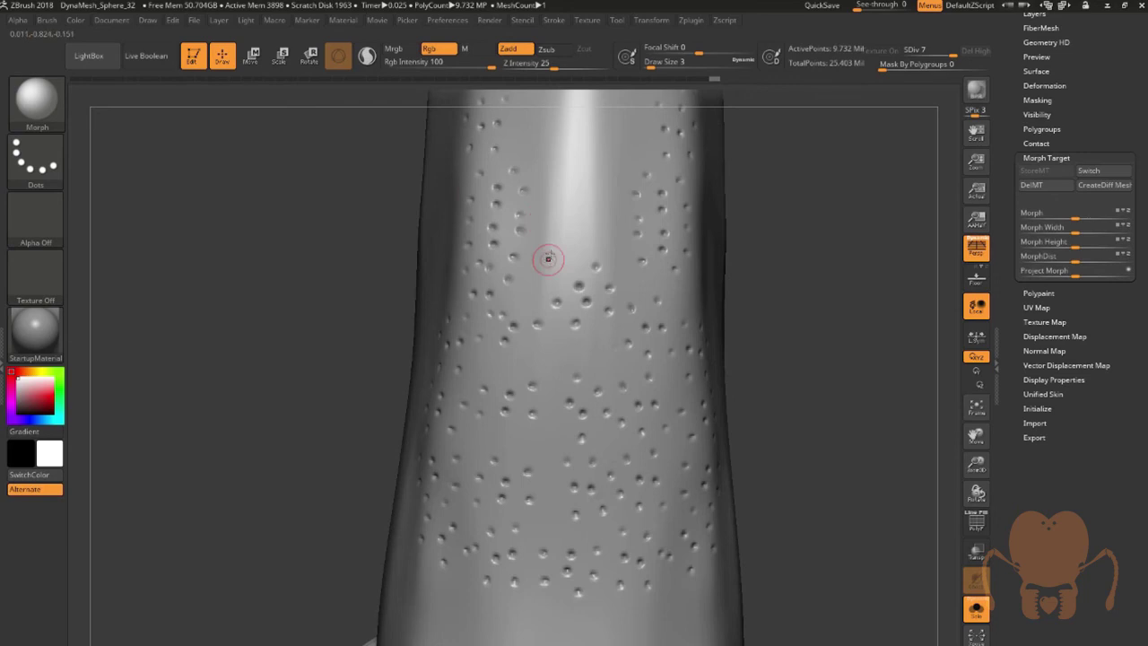
# Switch back to the DamStandard dot brush, try a stamp at draw size 3 on the horn's centre, and undo it
pyautogui.click(38, 102)
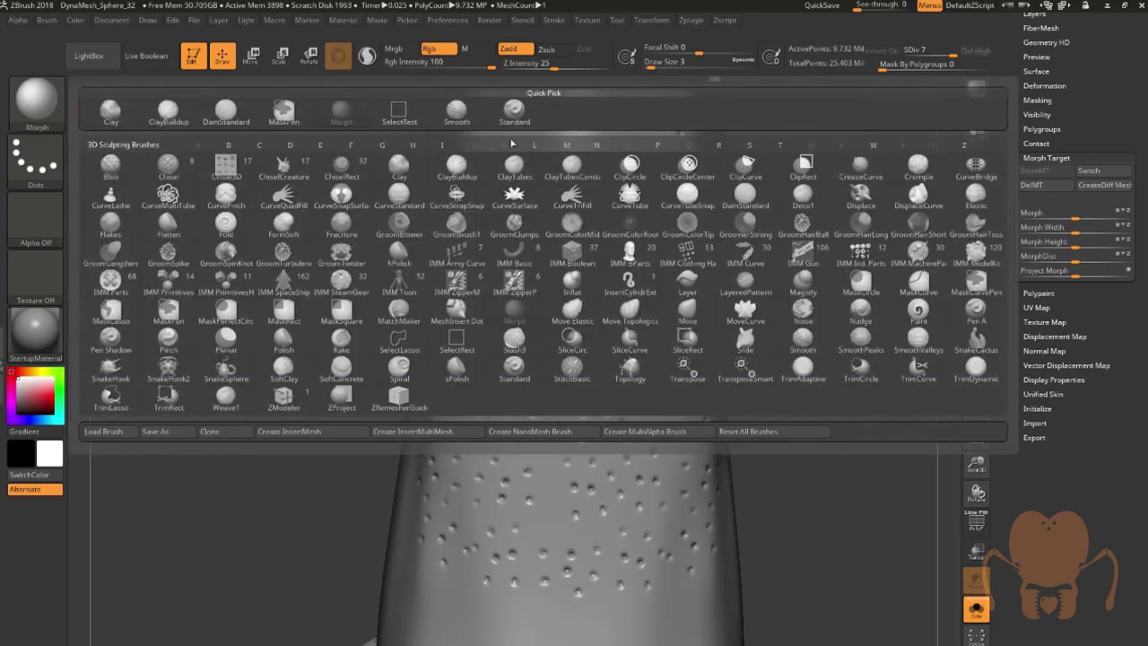
pyautogui.click(225, 110)
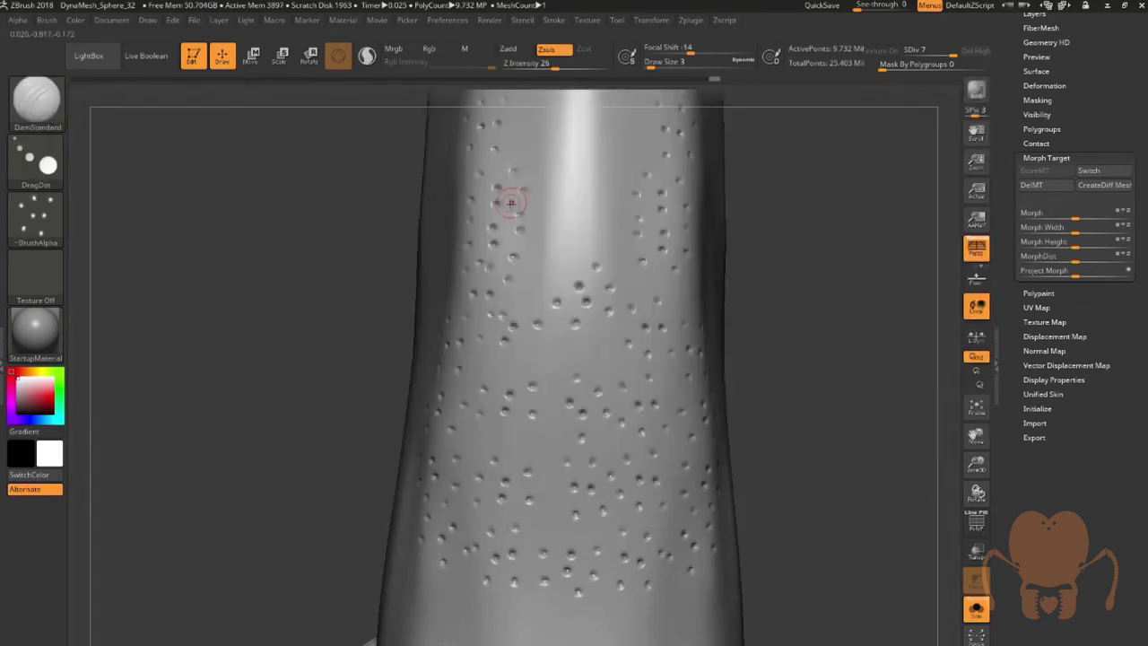
pyautogui.moveTo(572, 228); pyautogui.dragTo(558, 237)
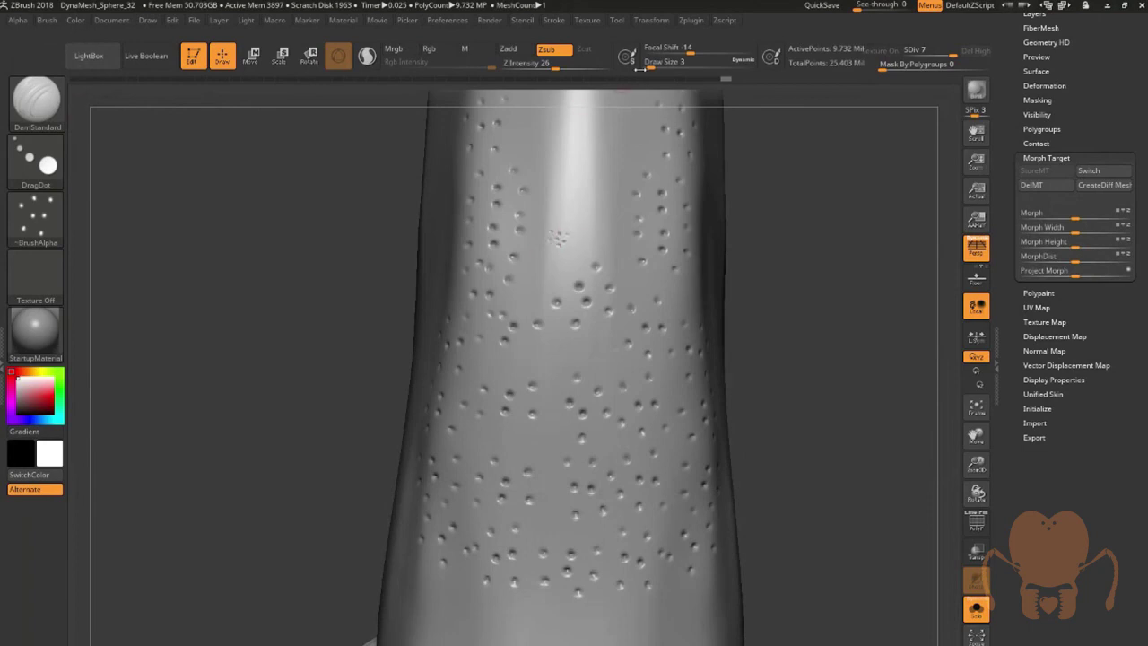
pyautogui.press('ctrl')
pyautogui.press('b')
pyautogui.press('d')
pyautogui.press('s')
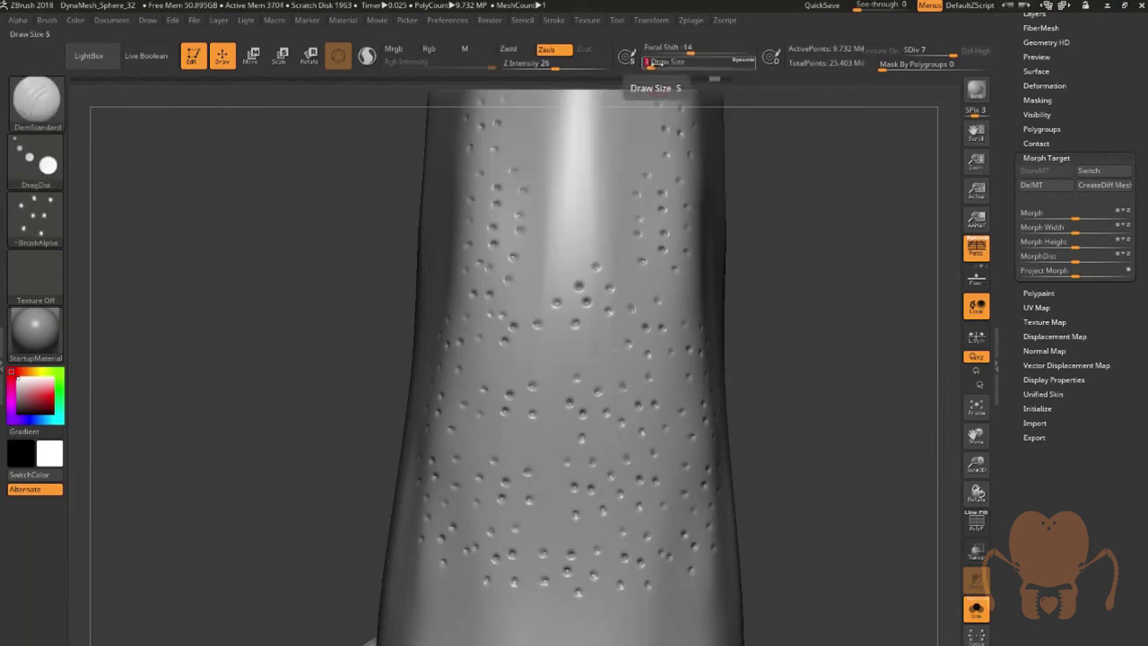
# Set the draw size to 10 and stamp dot pits over the bare central strip above the existing ones
pyautogui.moveTo(649, 62); pyautogui.dragTo(655, 63)
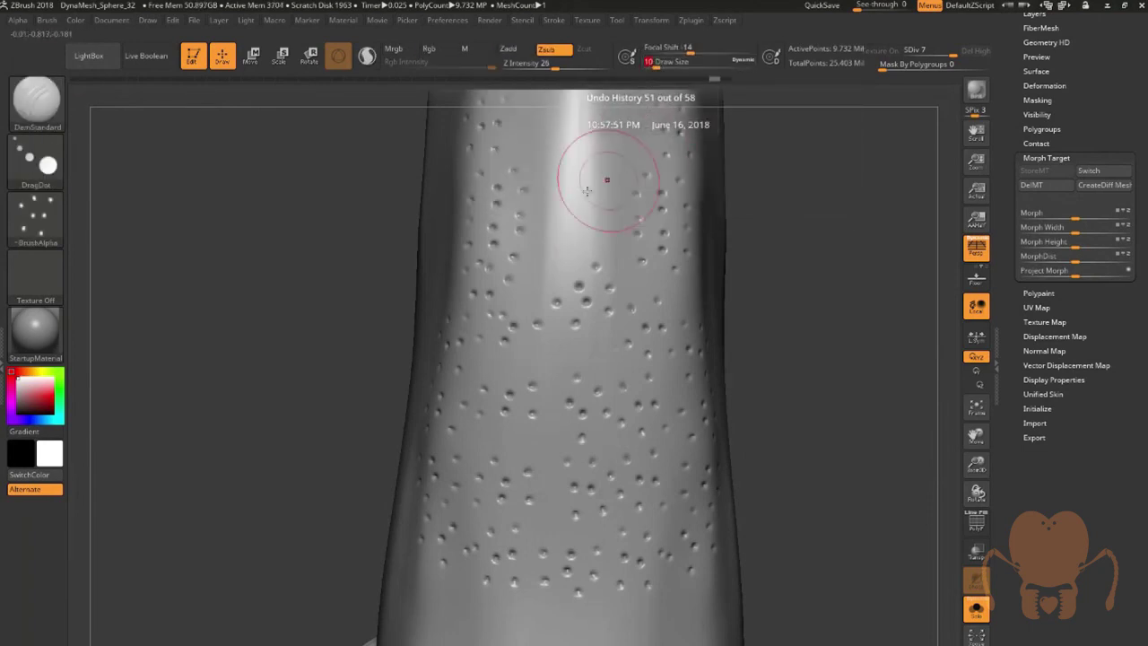
pyautogui.moveTo(561, 237)
pyautogui.mouseDown()
pyautogui.moveTo(550, 239)
pyautogui.moveTo(558, 230)
pyautogui.mouseUp()
pyautogui.moveTo(558, 134); pyautogui.dragTo(552, 144)
pyautogui.click(569, 172)
pyautogui.click(592, 178)
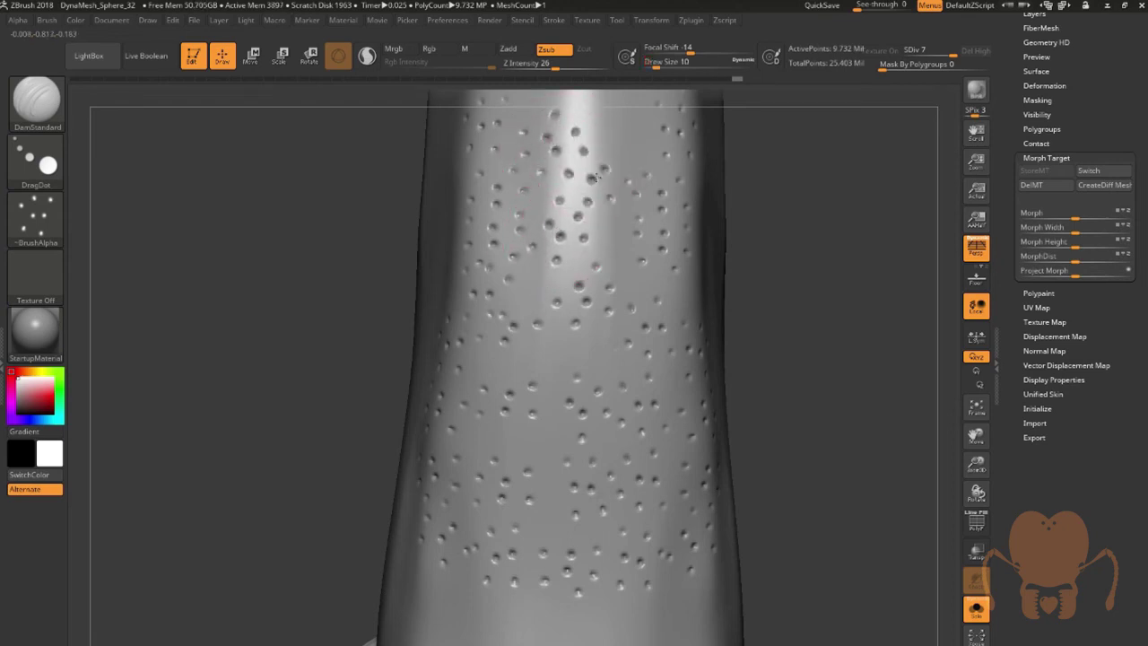
pyautogui.moveTo(599, 177); pyautogui.dragTo(602, 179)
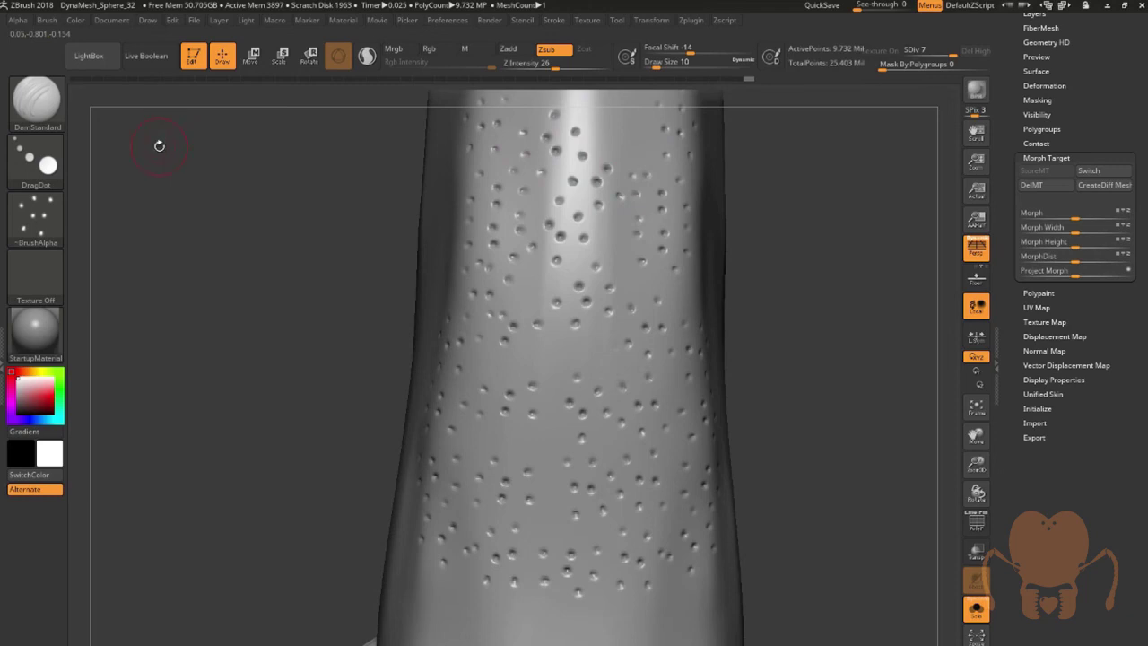
# Save the customized DamStandard dot brush as beetleDots1
pyautogui.click(46, 20)
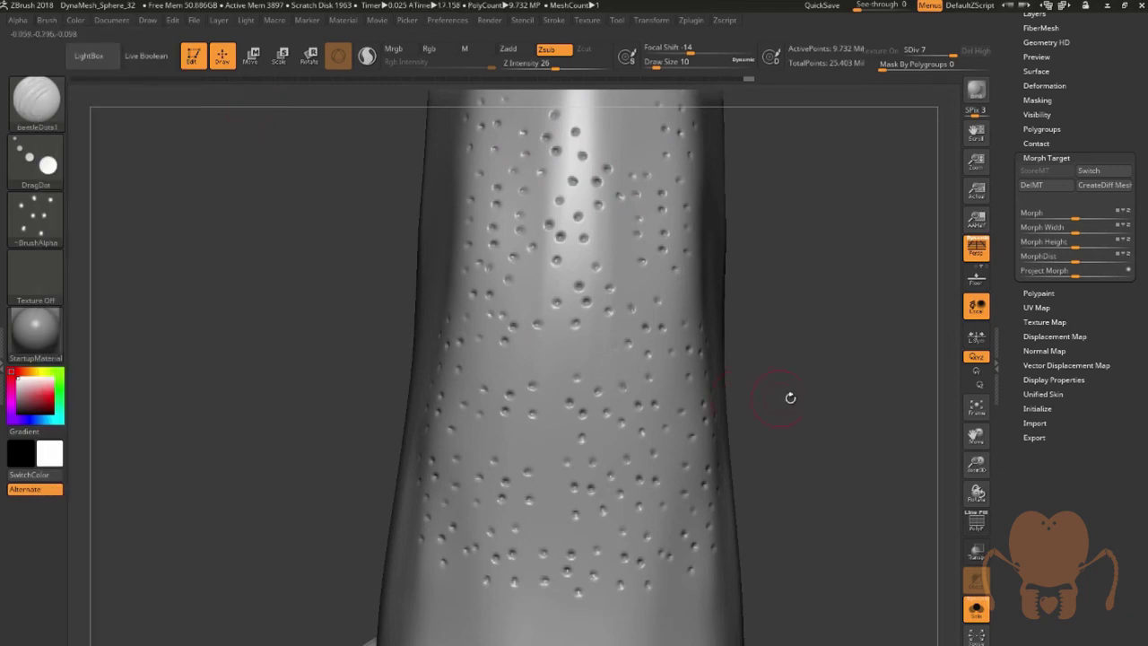
# Stamp a patch of dot pits on the horn's lower front, just below the existing pitted area
pyautogui.moveTo(976, 465); pyautogui.dragTo(942, 434)
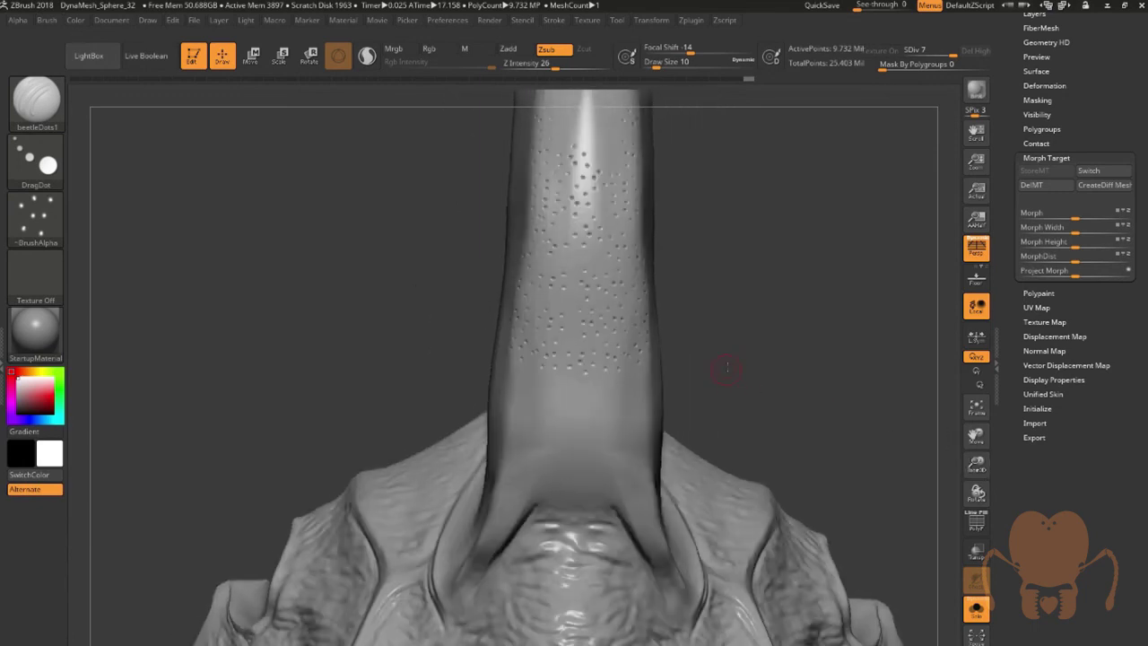
pyautogui.moveTo(723, 374); pyautogui.dragTo(718, 349)
pyautogui.moveTo(599, 387)
pyautogui.mouseDown()
pyautogui.moveTo(616, 404)
pyautogui.moveTo(628, 386)
pyautogui.mouseUp()
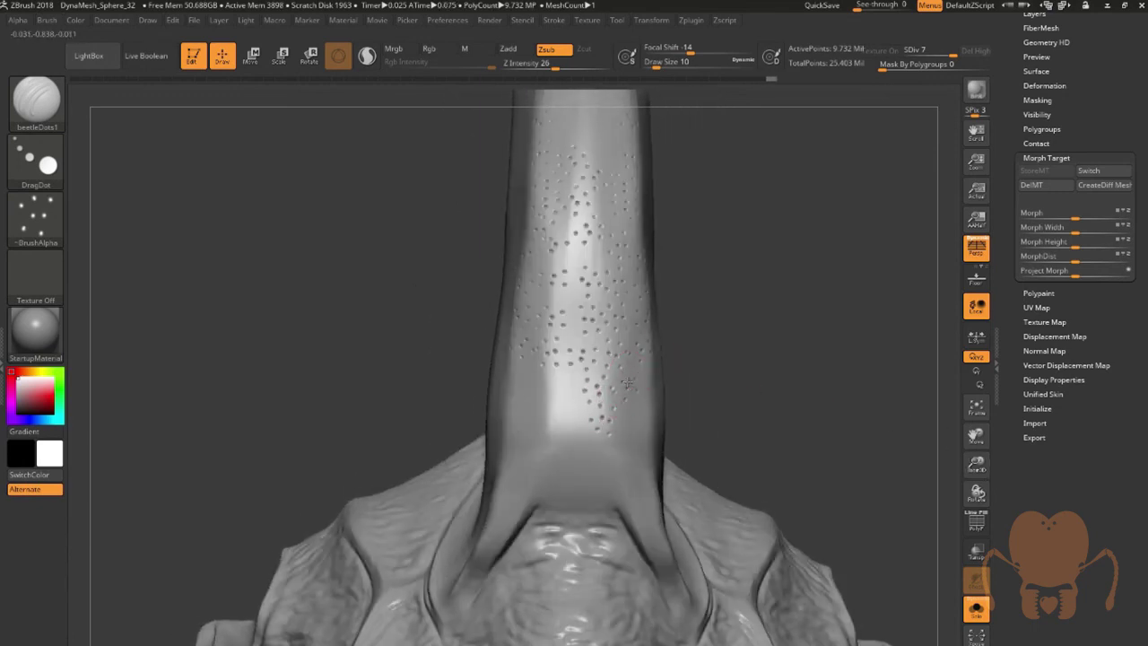
pyautogui.moveTo(742, 386); pyautogui.dragTo(774, 364)
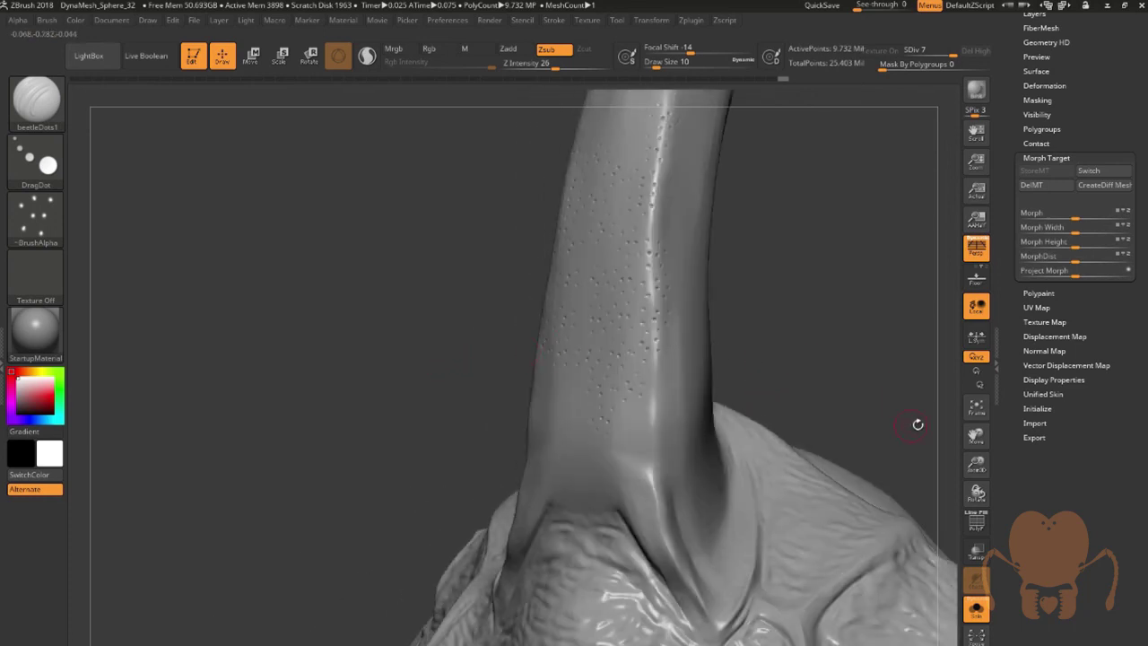
pyautogui.moveTo(918, 424); pyautogui.dragTo(881, 445)
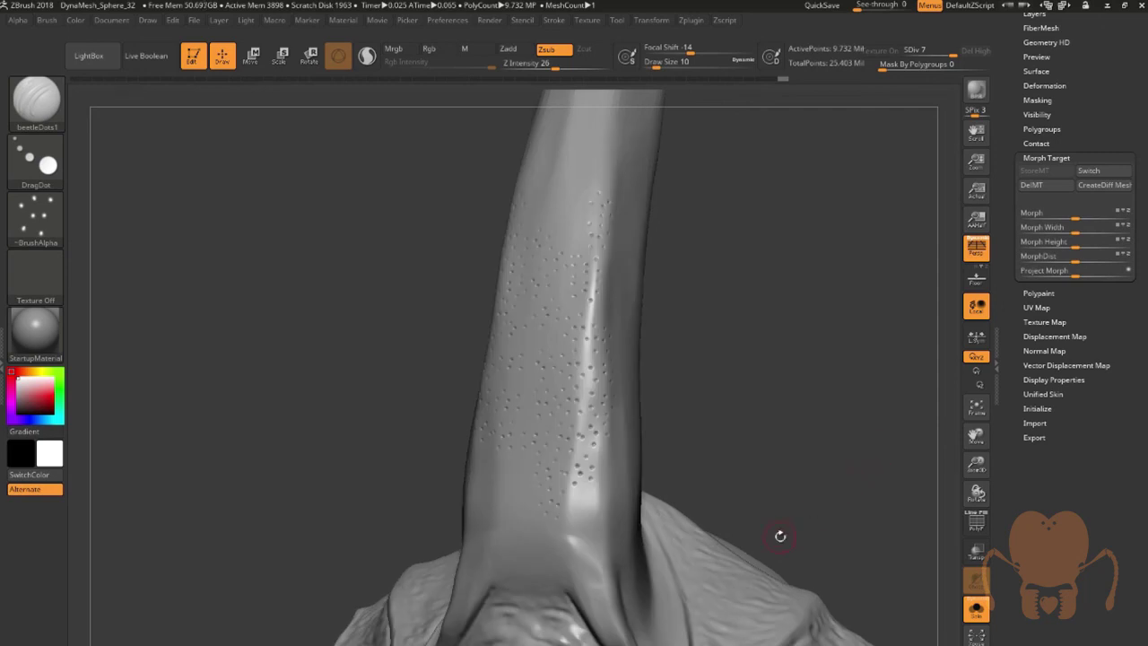
# Soften selected dot pits on the front of the horn with light Smooth brush strokes
pyautogui.press('shift')
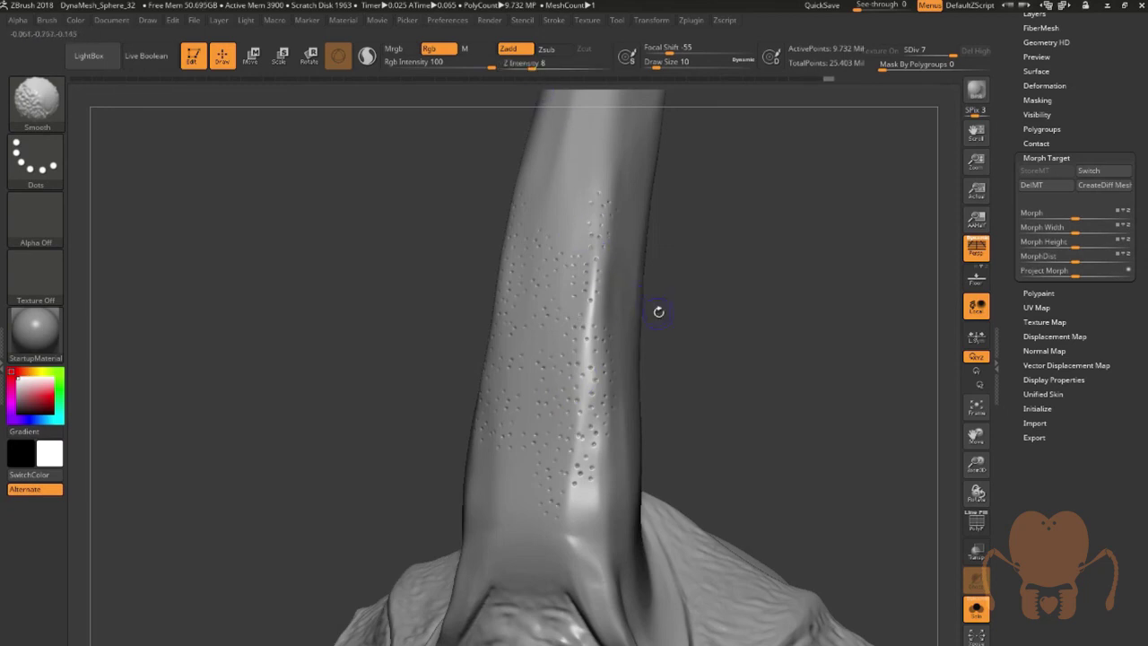
pyautogui.keyDown('shift'); pyautogui.moveTo(659, 311); pyautogui.dragTo(583, 341); pyautogui.keyUp('shift')
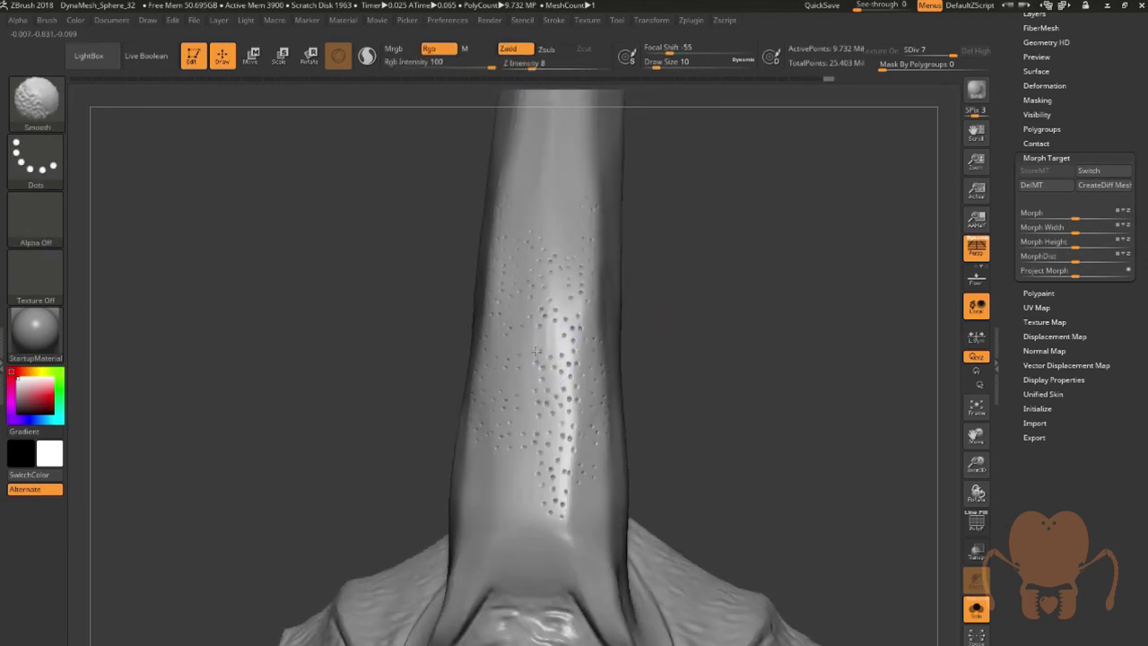
pyautogui.keyDown('shift'); pyautogui.click(507, 410); pyautogui.keyUp('shift')
pyautogui.keyDown('alt'); pyautogui.moveTo(639, 240); pyautogui.dragTo(713, 325); pyautogui.keyUp('alt')
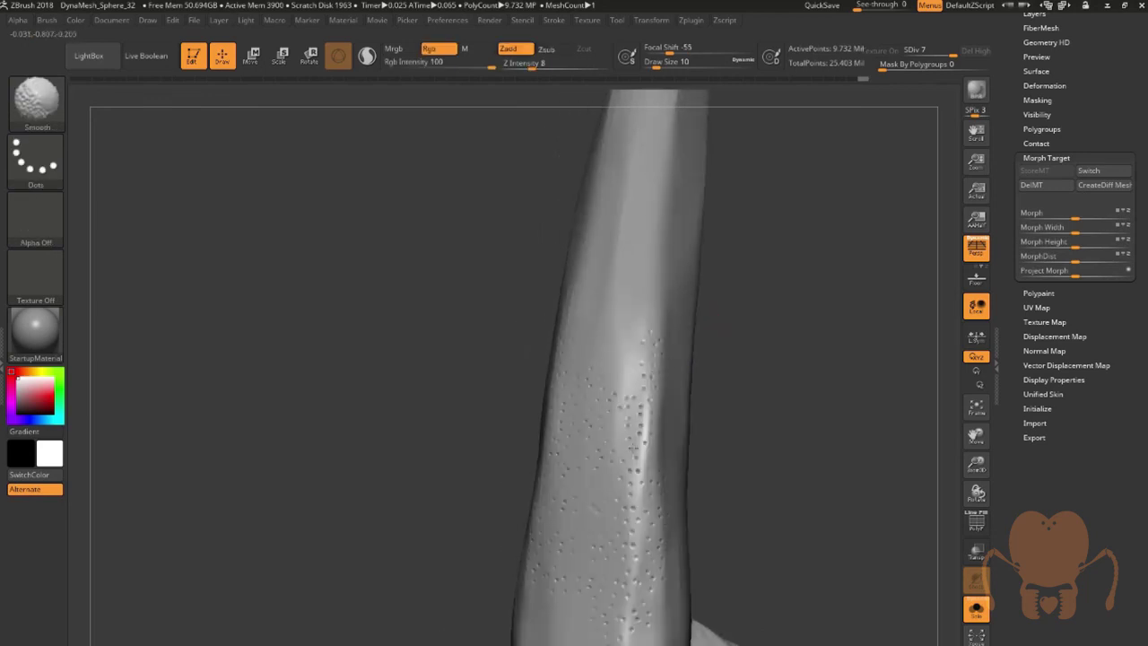
pyautogui.keyDown('shift'); pyautogui.click(623, 434); pyautogui.keyUp('shift')
pyautogui.keyDown('alt'); pyautogui.moveTo(712, 438); pyautogui.dragTo(699, 280); pyautogui.keyUp('alt')
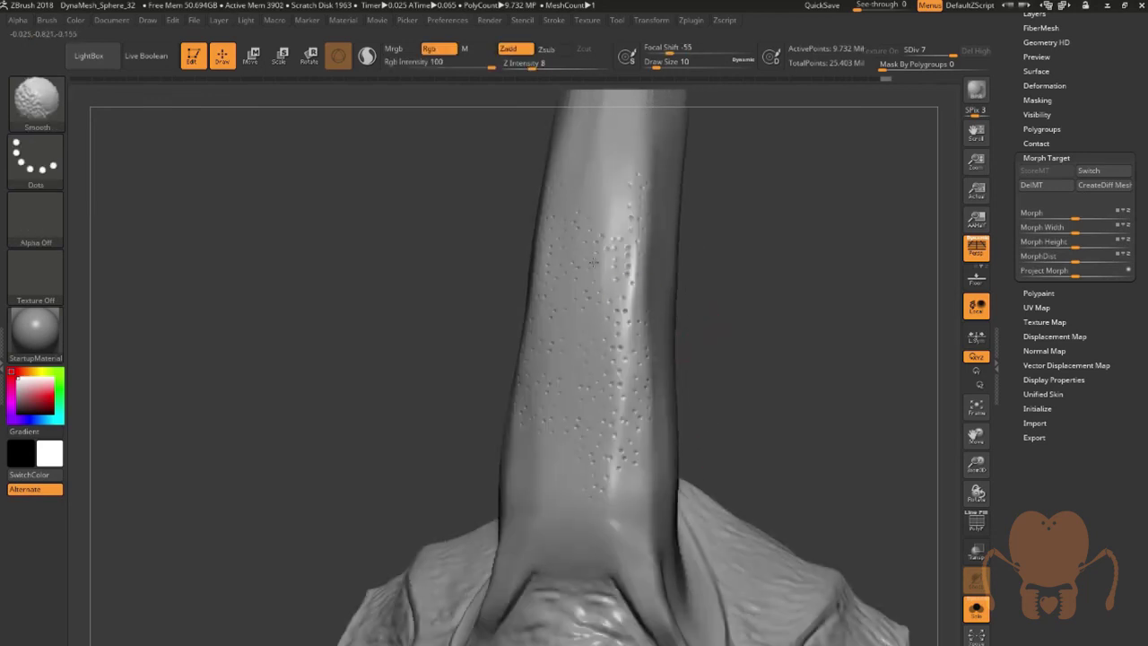
pyautogui.keyDown('shift'); pyautogui.click(575, 276); pyautogui.keyUp('shift')
pyautogui.moveTo(728, 352); pyautogui.dragTo(744, 420)
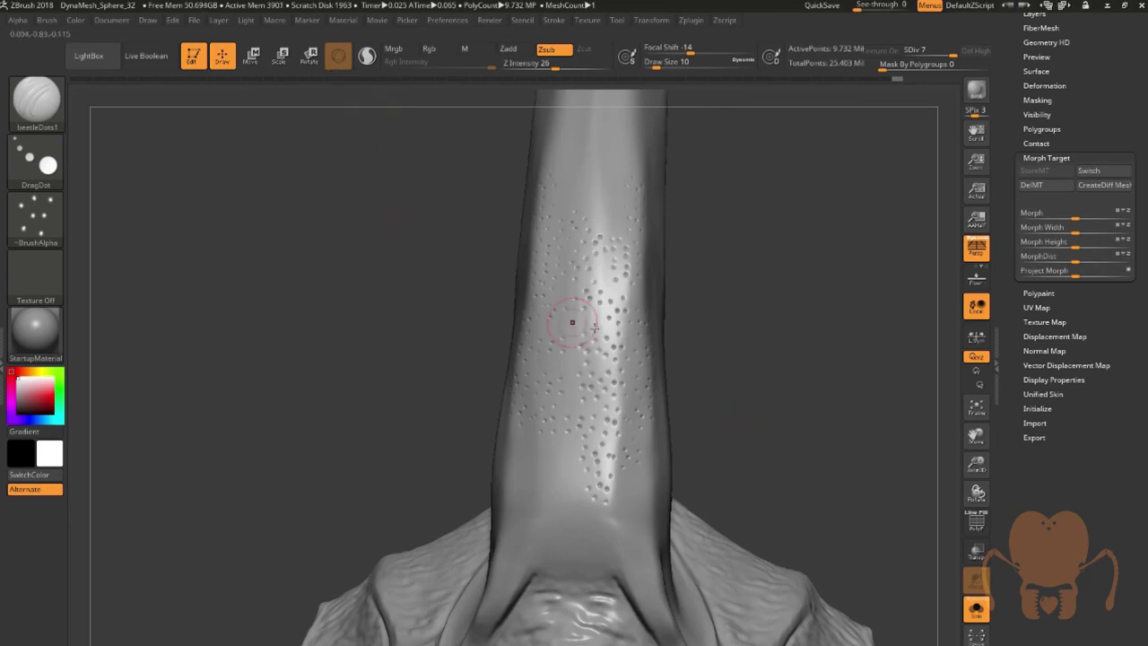
pyautogui.moveTo(975, 437); pyautogui.dragTo(863, 321)
pyautogui.moveTo(853, 327); pyautogui.dragTo(862, 353)
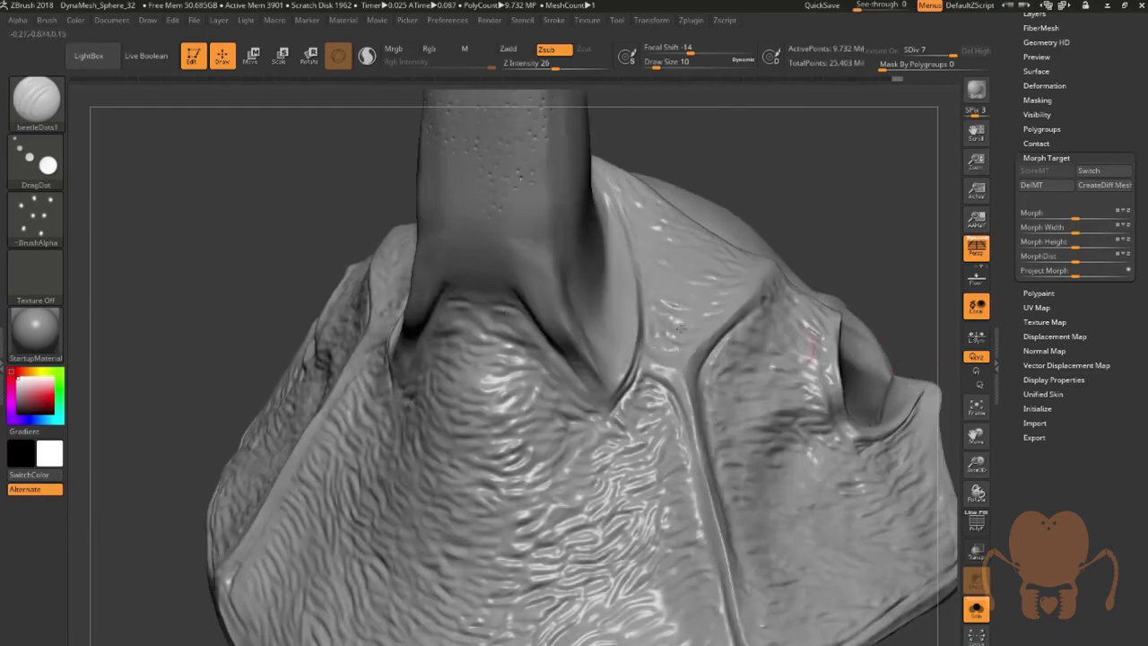